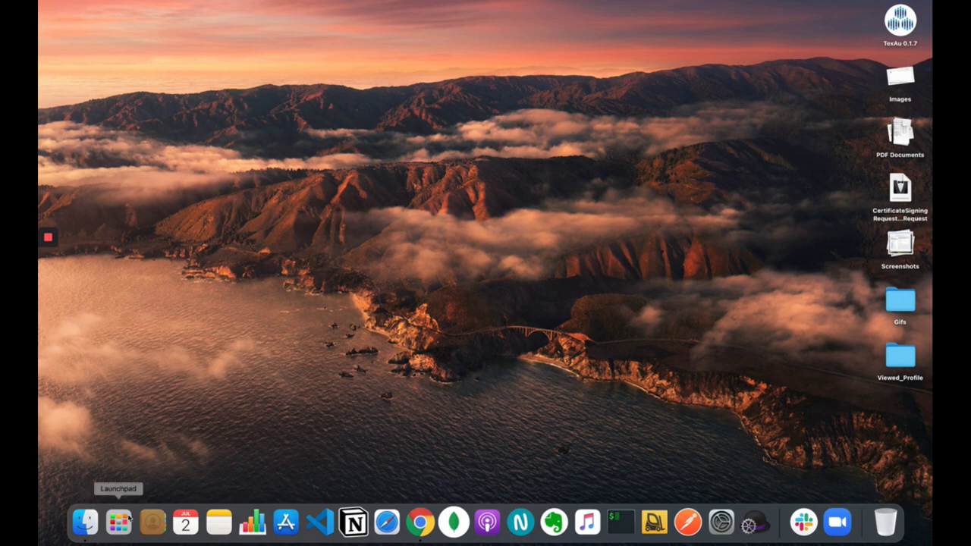
# Step: Try to launch TexAu from the app launcher and dismiss the security warning
pyautogui.click(129, 519)
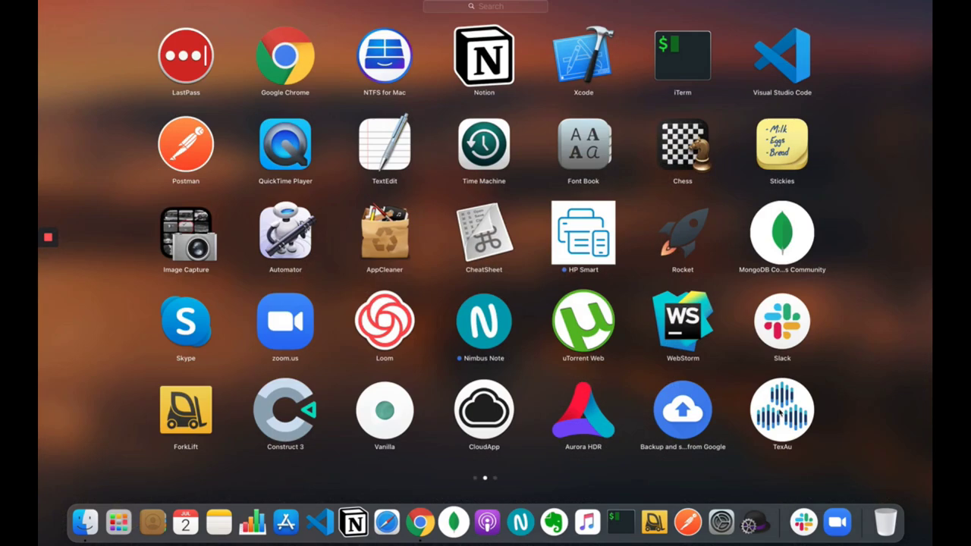
pyautogui.click(780, 414)
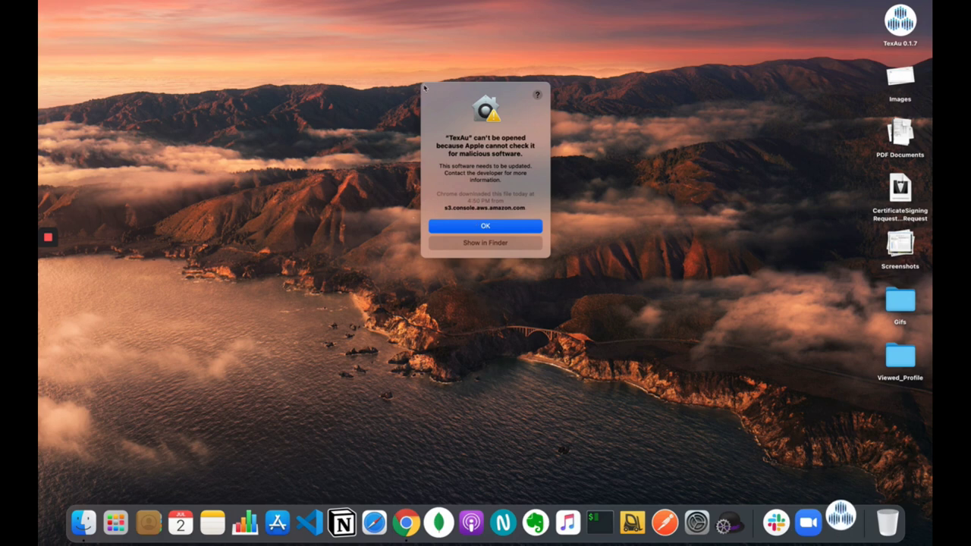
pyautogui.click(481, 225)
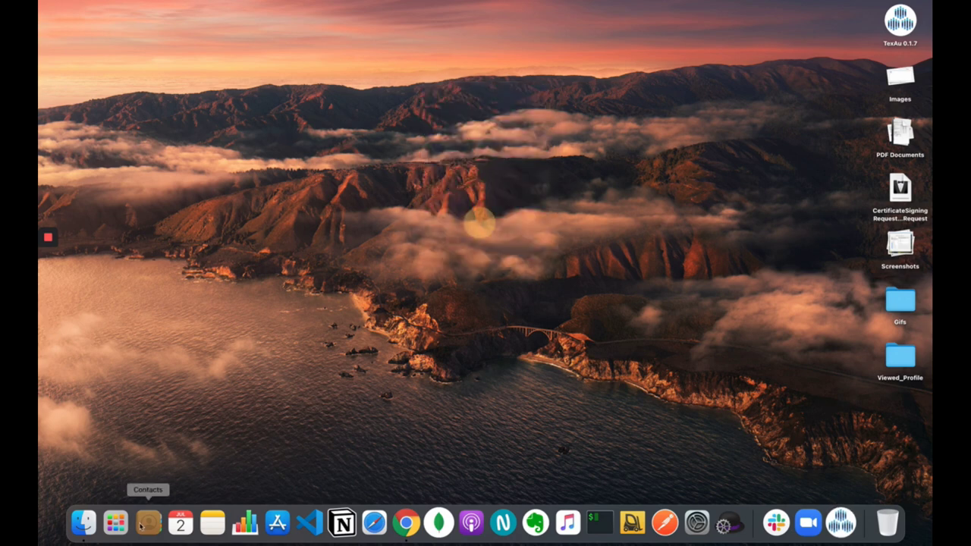
# Step: Open TexAu from the Applications folder in Finder, allowing it to run despite the security check
pyautogui.click(84, 522)
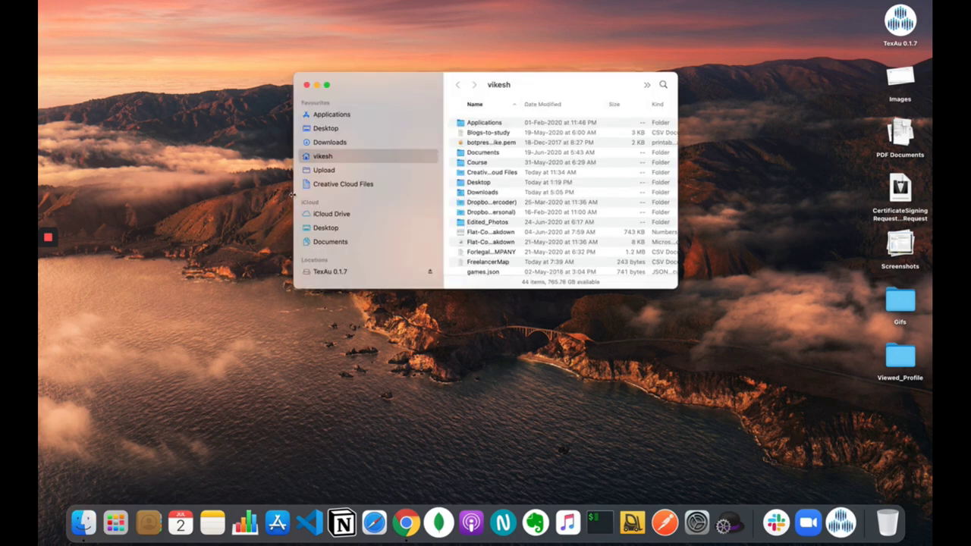
pyautogui.click(342, 119)
pyautogui.scroll(-20, 514, 233)
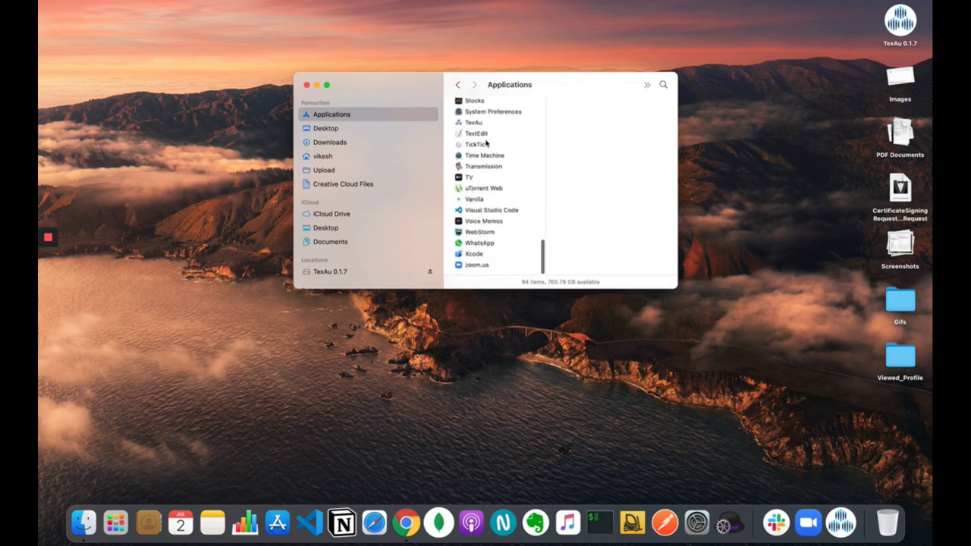
pyautogui.click(478, 123)
pyautogui.rightClick(479, 124)
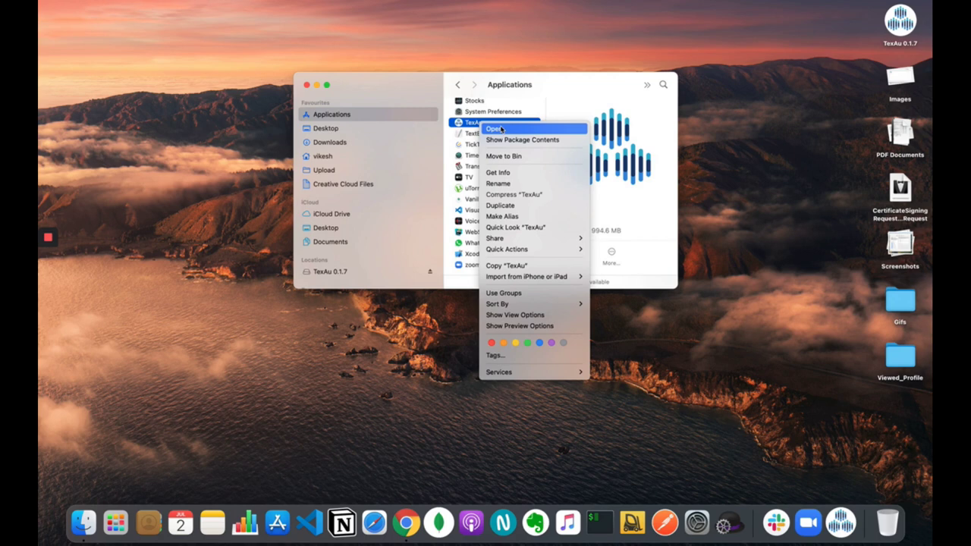
pyautogui.click(494, 129)
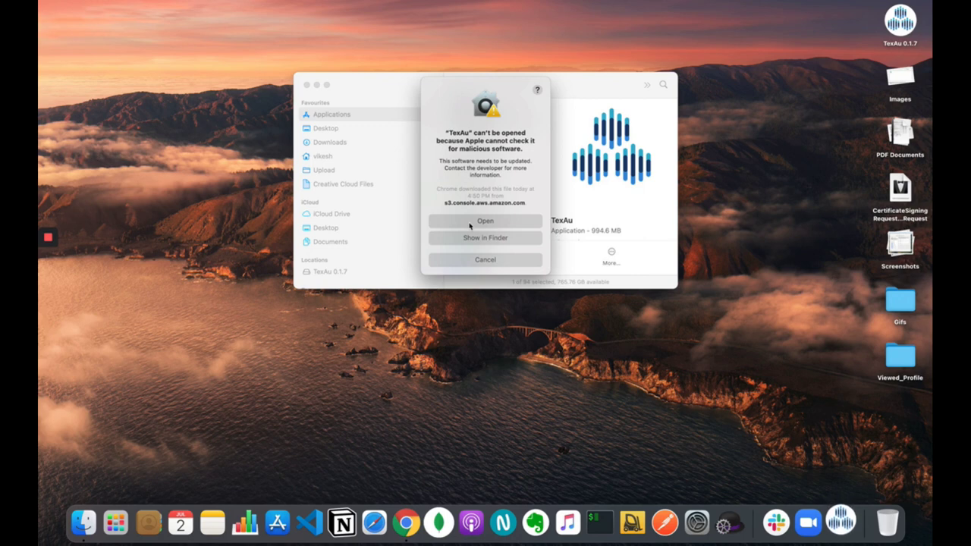
pyautogui.click(479, 221)
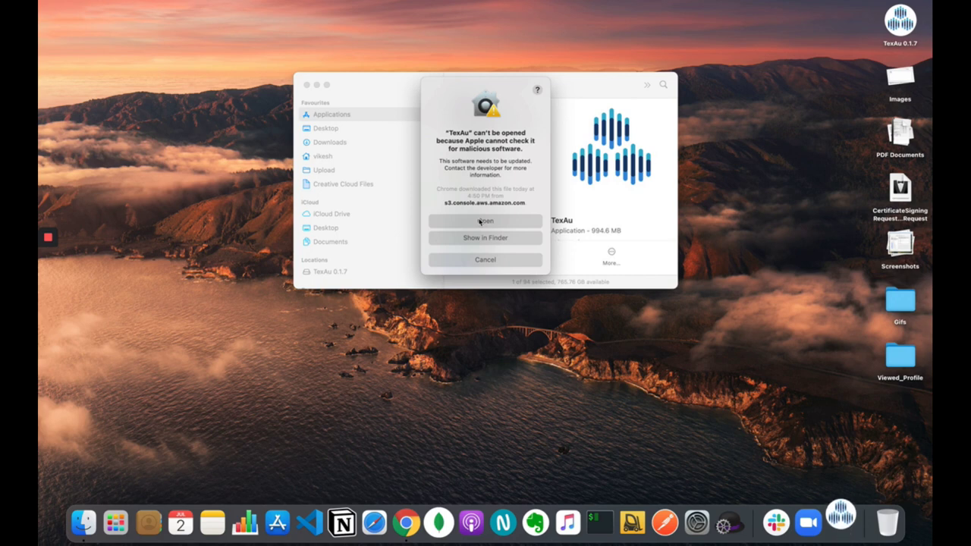
pyautogui.click(472, 224)
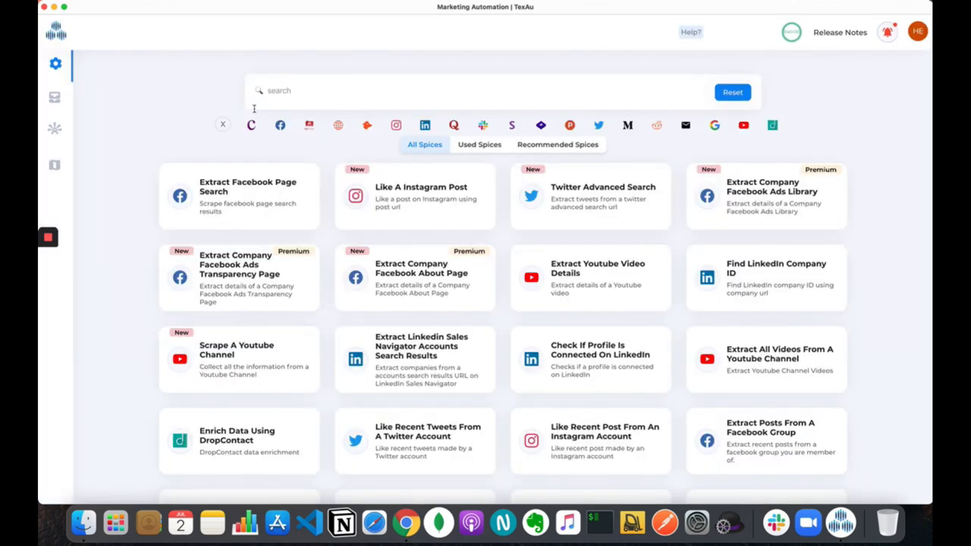
# Step: Close the TexAu and Finder windows and launch TexAu again
pyautogui.press('Return')
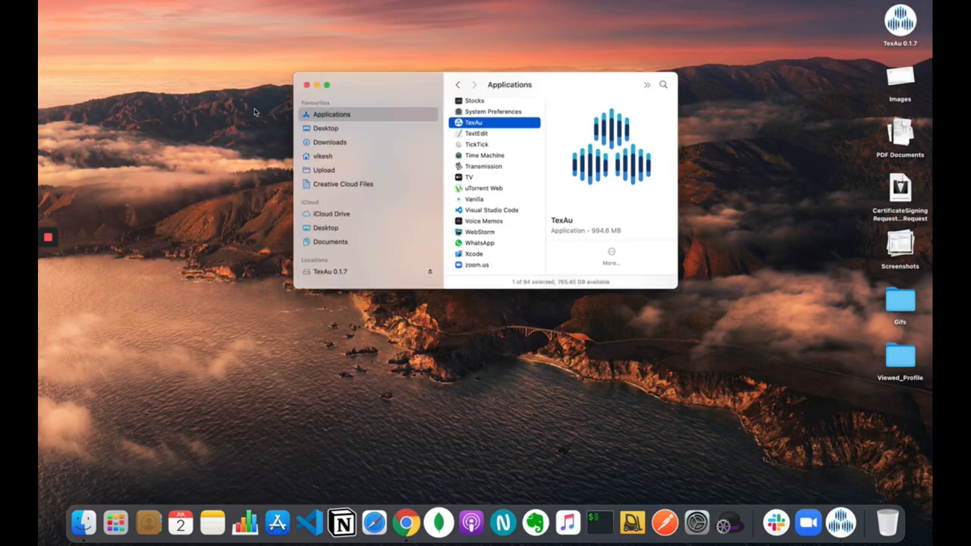
pyautogui.click(307, 85)
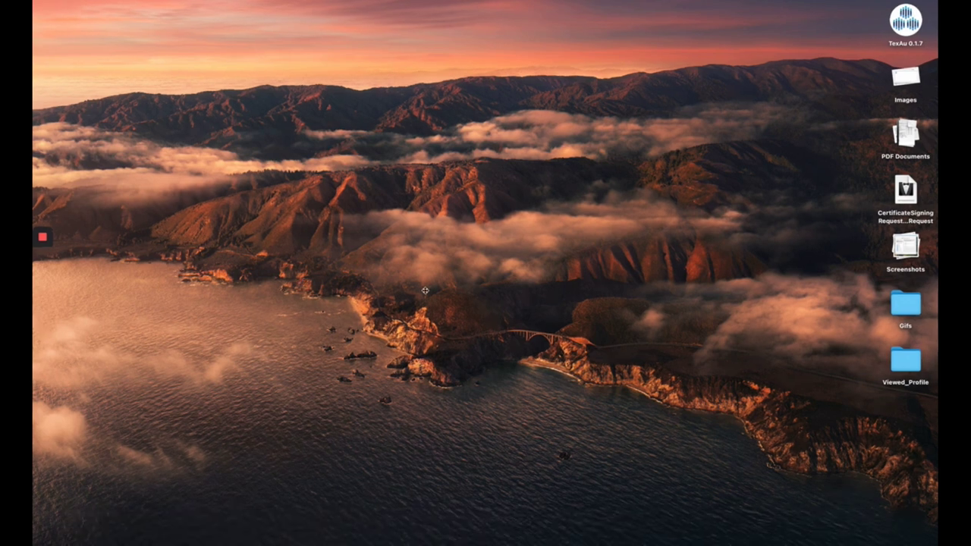
pyautogui.click(463, 299)
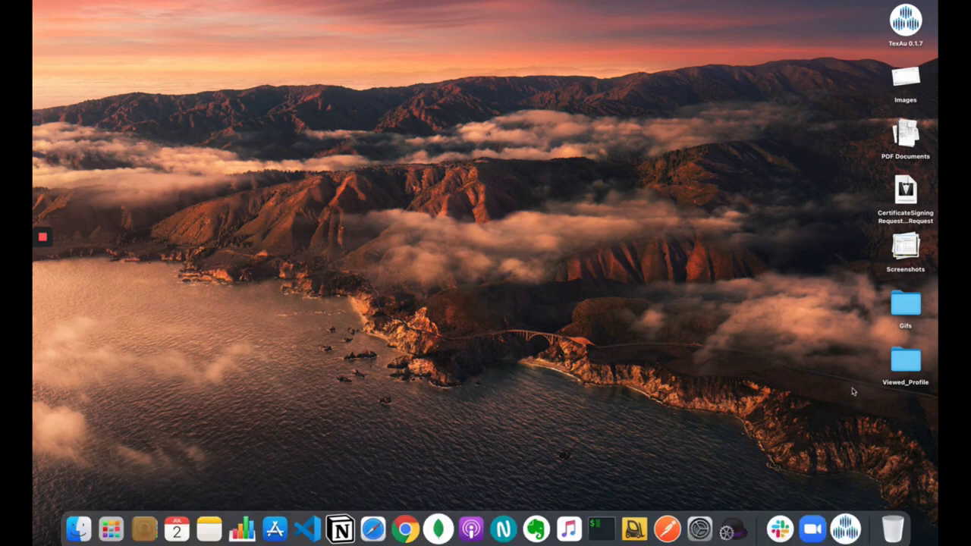
pyautogui.click(844, 529)
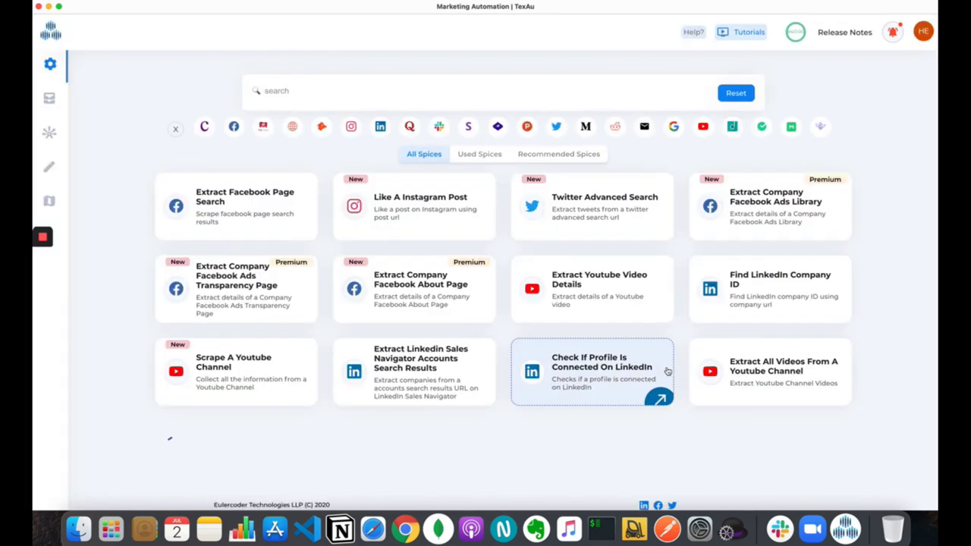
# Step: Check the installed TexAu version in the app's About window and close it
pyautogui.click(80, 2)
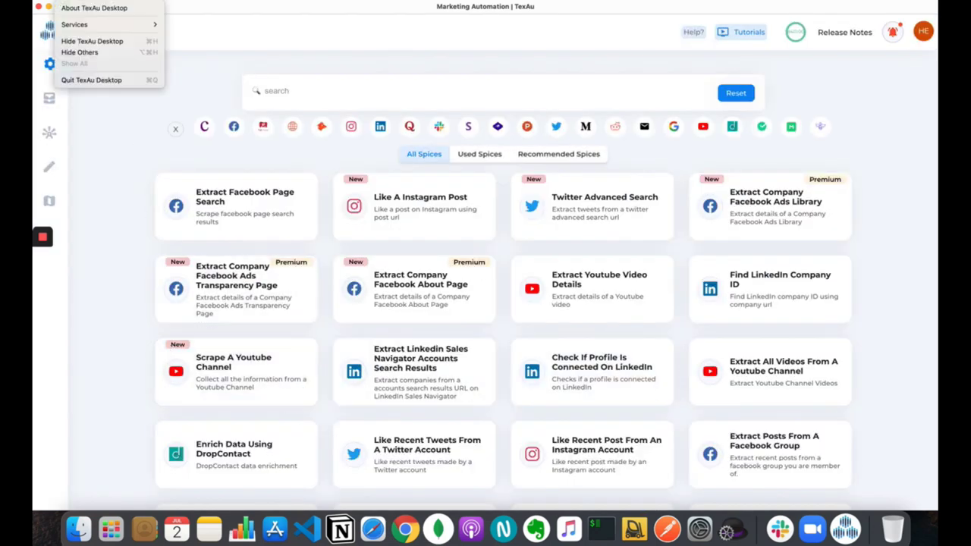
pyautogui.click(84, 7)
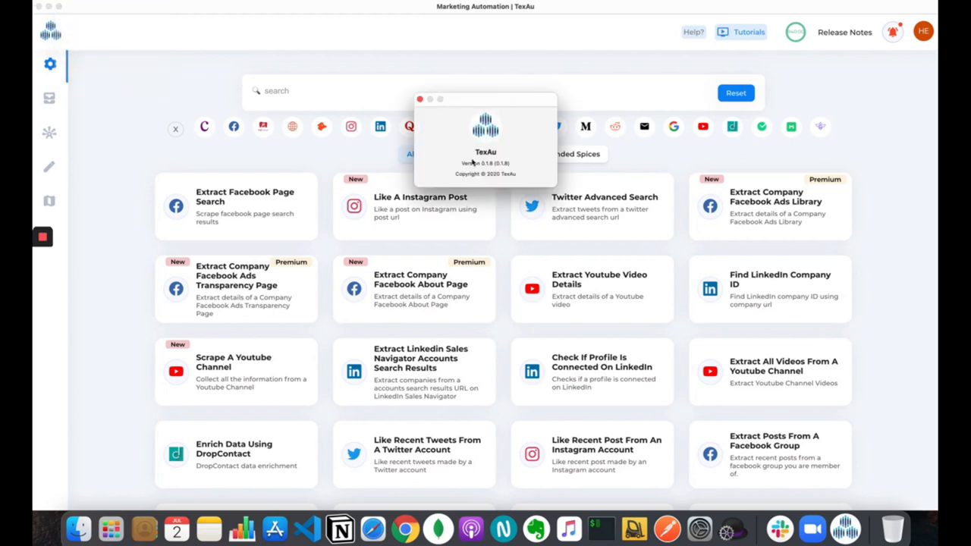
pyautogui.moveTo(462, 164); pyautogui.dragTo(532, 157)
pyautogui.click(420, 101)
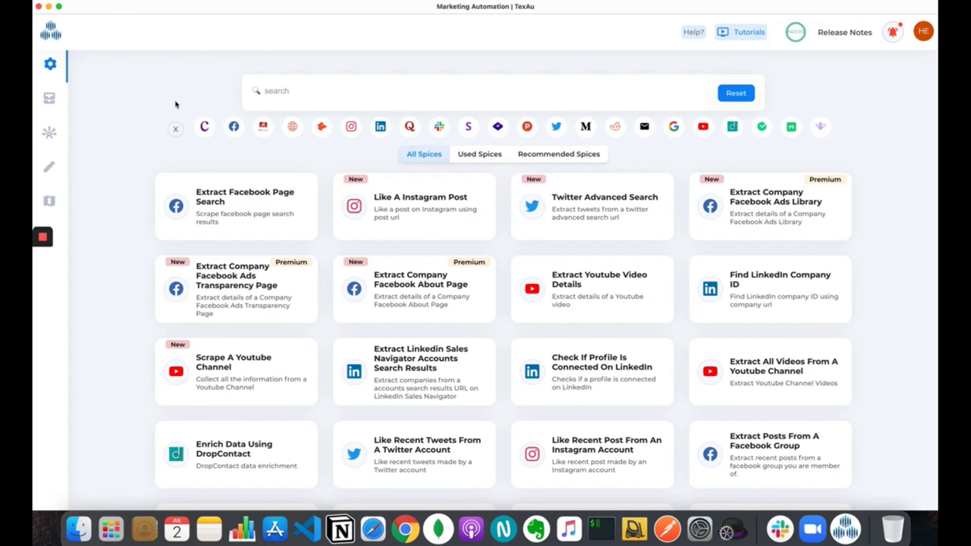
# Step: Switch to Chrome, read the "TexAu Desktop App 0.1.8 Updates" list on Telegraph and return to TexAu
pyautogui.hotkey('ctrl', 'Right')
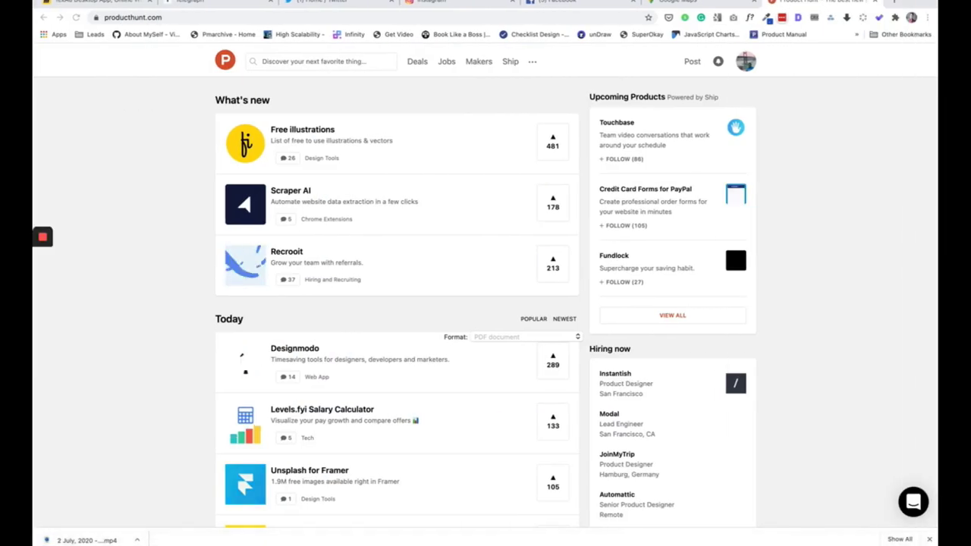
pyautogui.click(211, 7)
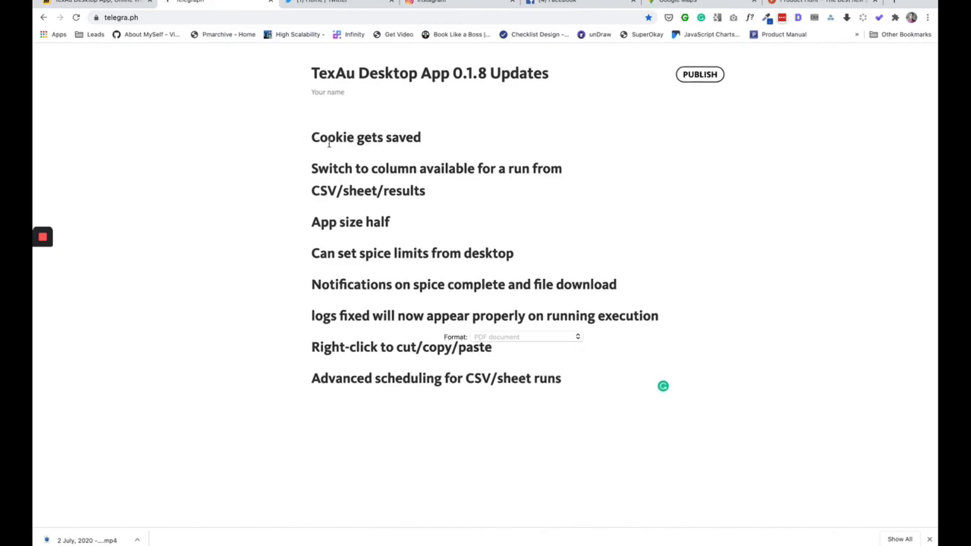
pyautogui.hotkey('ctrl', 'Left')
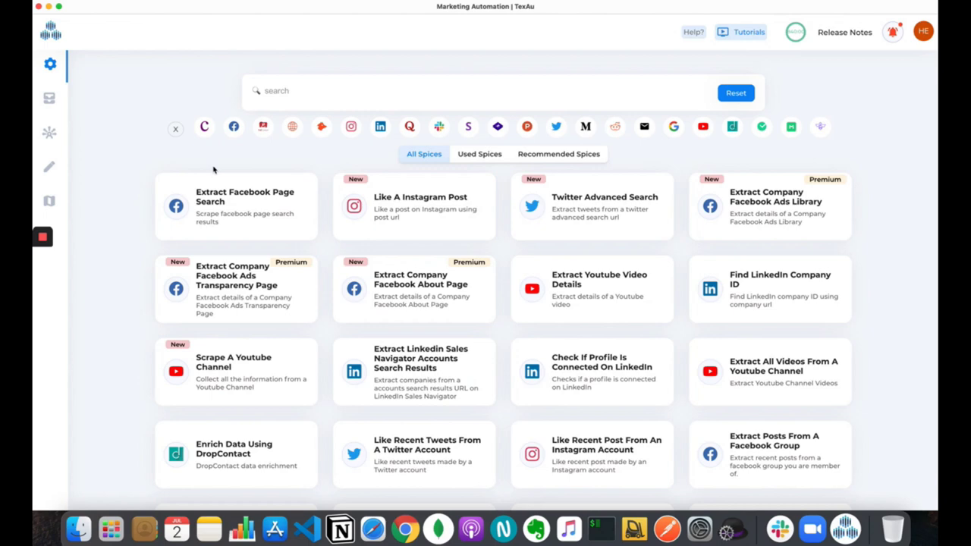
# Step: Check the saved cookie fields in the Extract Facebook Page Search spice, then open the Extract Company Facebook About Page spice
pyautogui.click(240, 199)
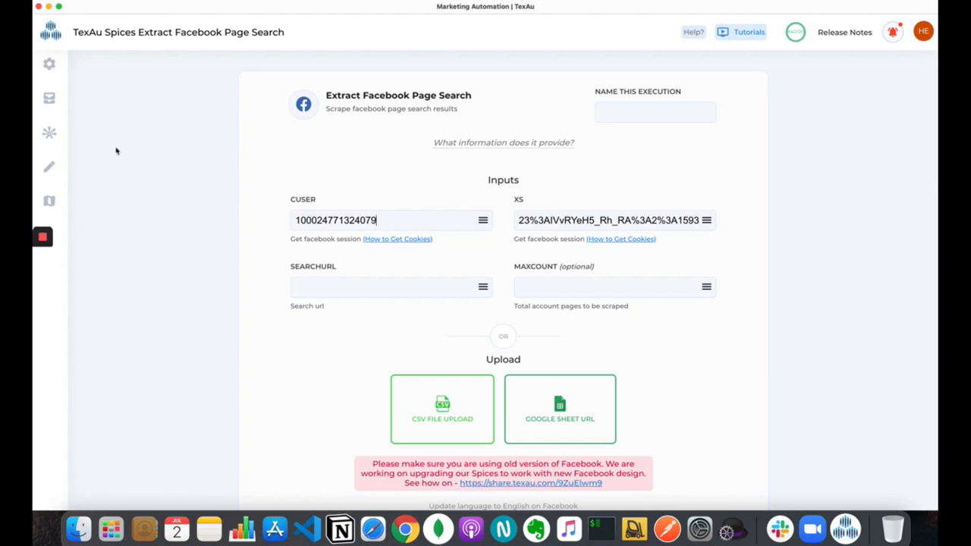
pyautogui.click(72, 64)
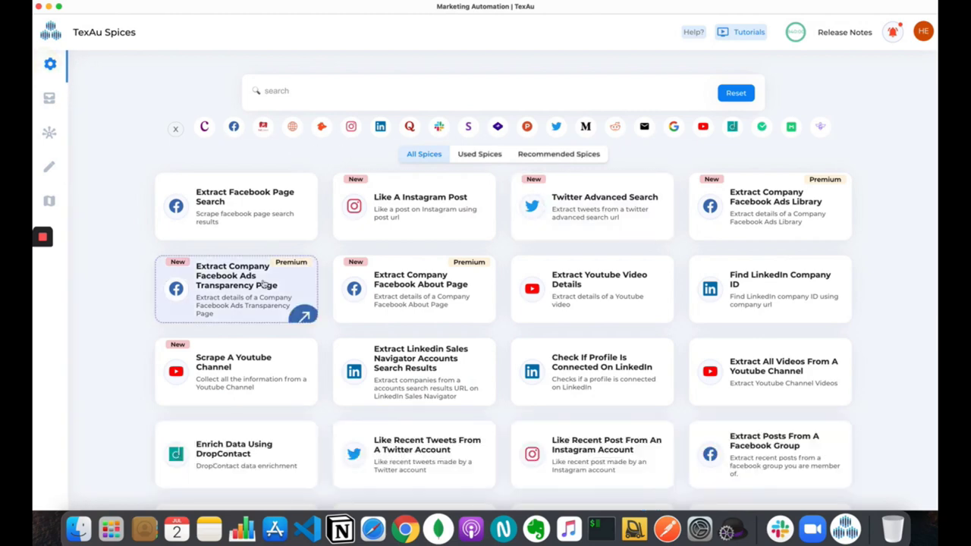
pyautogui.click(480, 317)
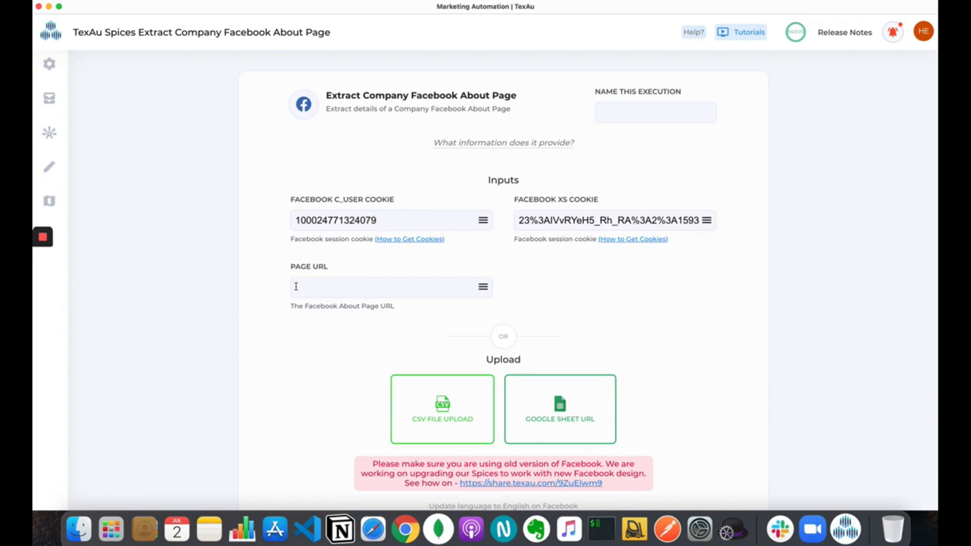
# Step: Examine the Google Sheet and CSV upload dialogs of the Extract Company Facebook About Page spice and close both
pyautogui.hotkey('ctrl', 'Right')
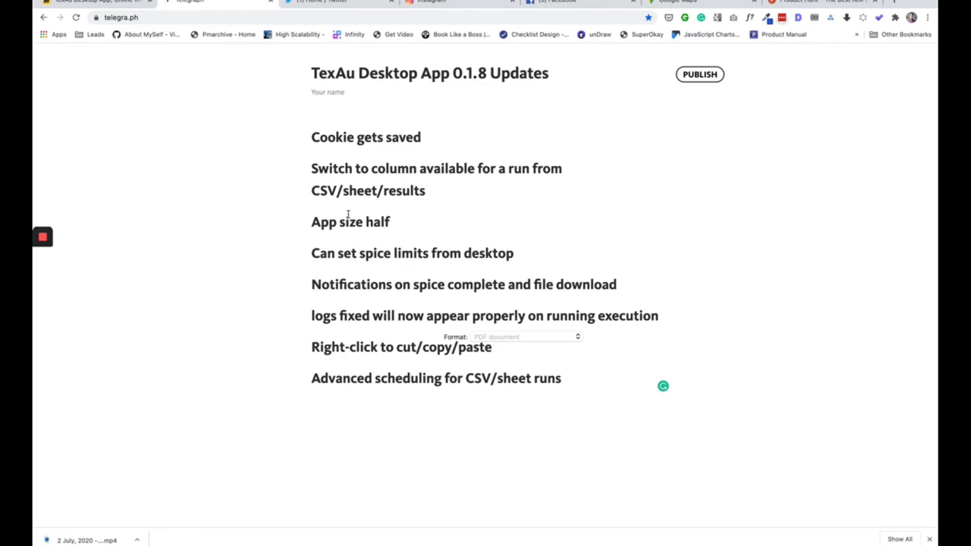
pyautogui.hotkey('ctrl', 'Left')
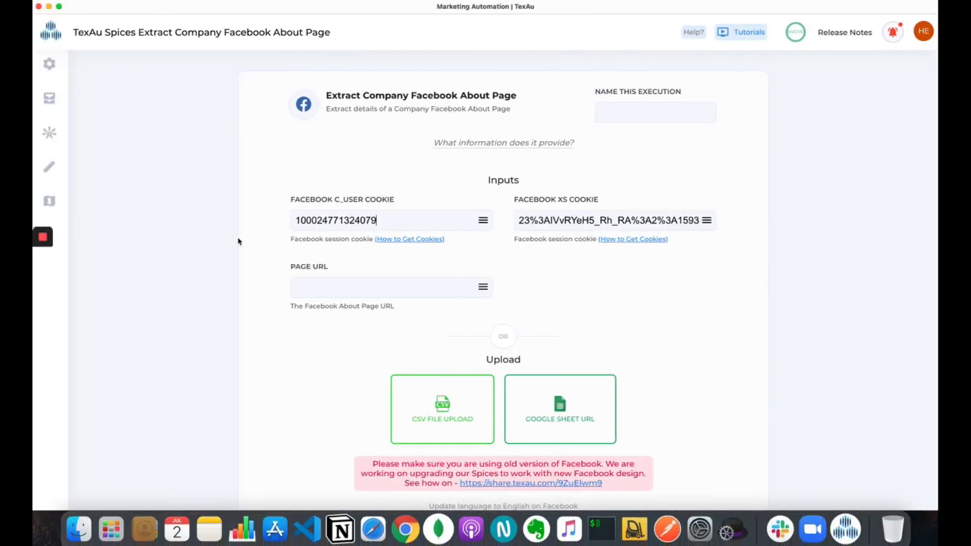
pyautogui.scroll(-2, 152, 195)
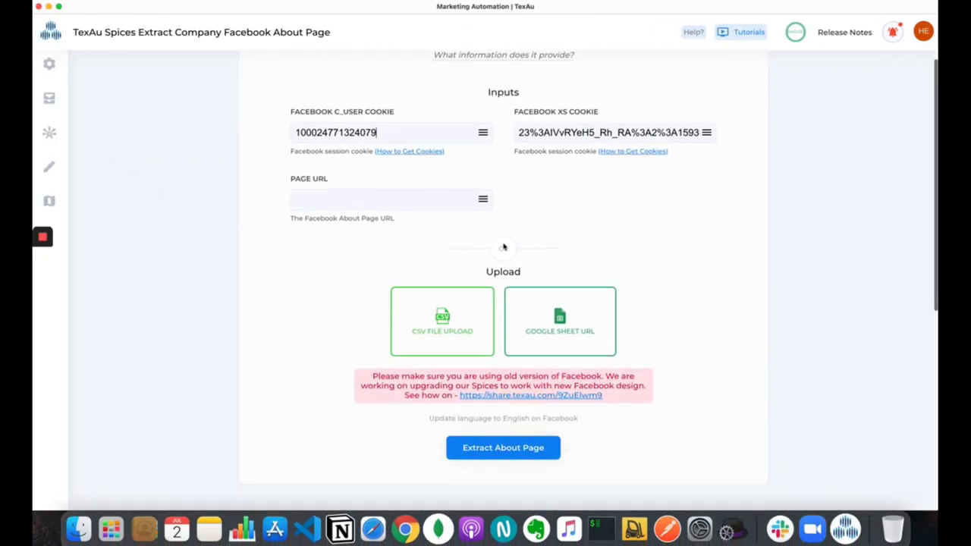
pyautogui.click(539, 309)
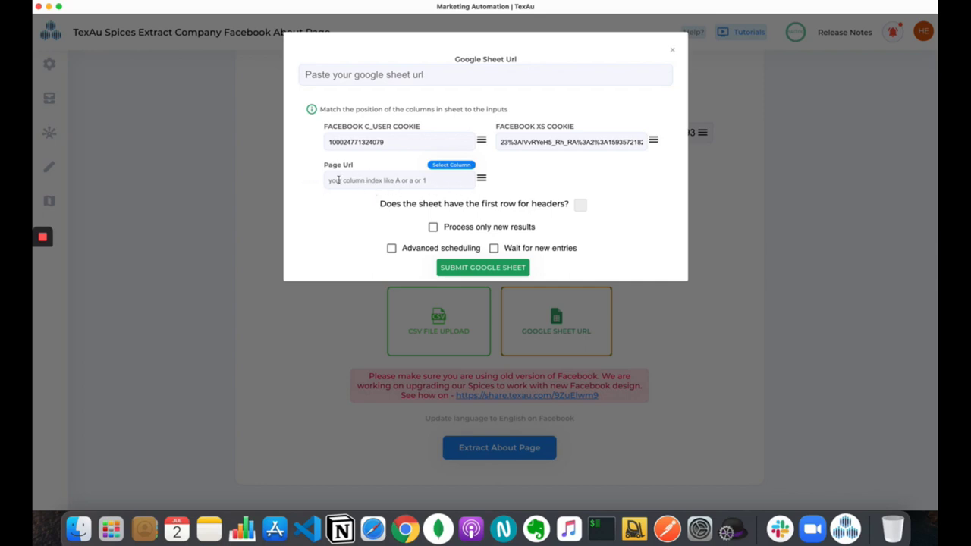
pyautogui.click(266, 243)
pyautogui.click(433, 314)
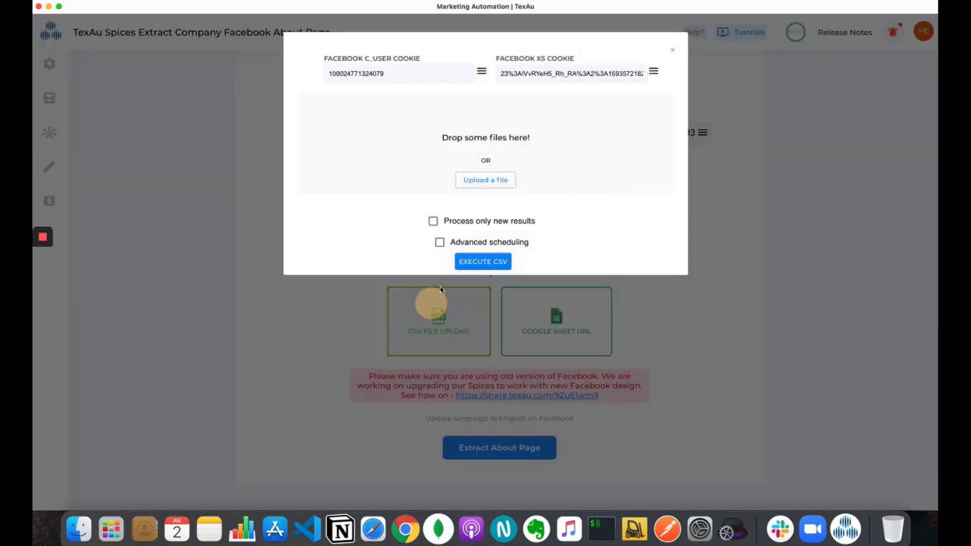
pyautogui.click(545, 288)
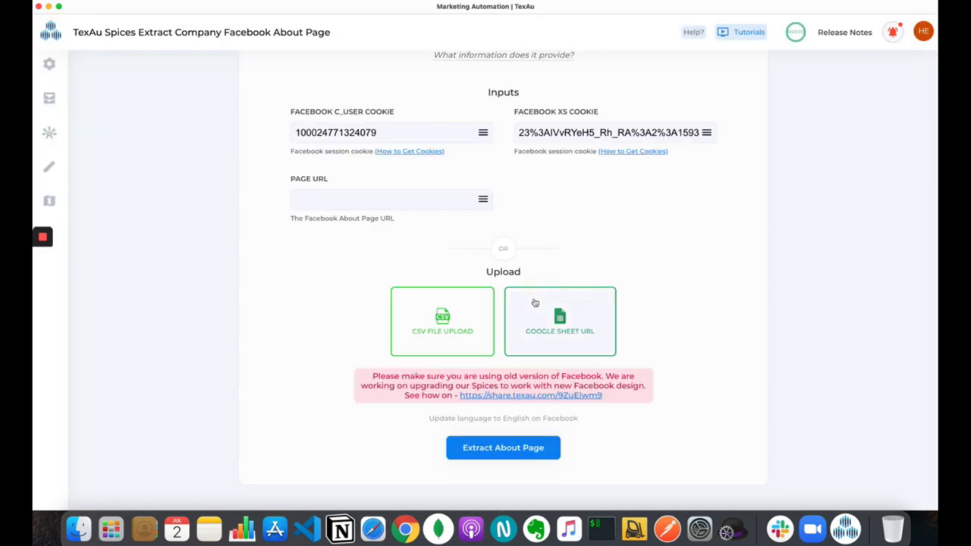
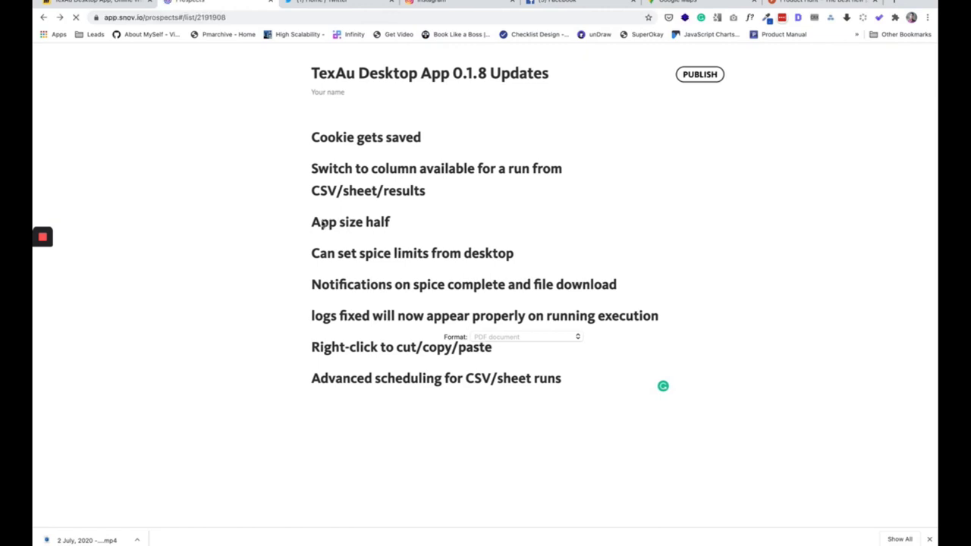
# Step: Bring back the Telegraph page with the 0.1.8 update list in Chrome, review it and return to TexAu
pyautogui.click(60, 18)
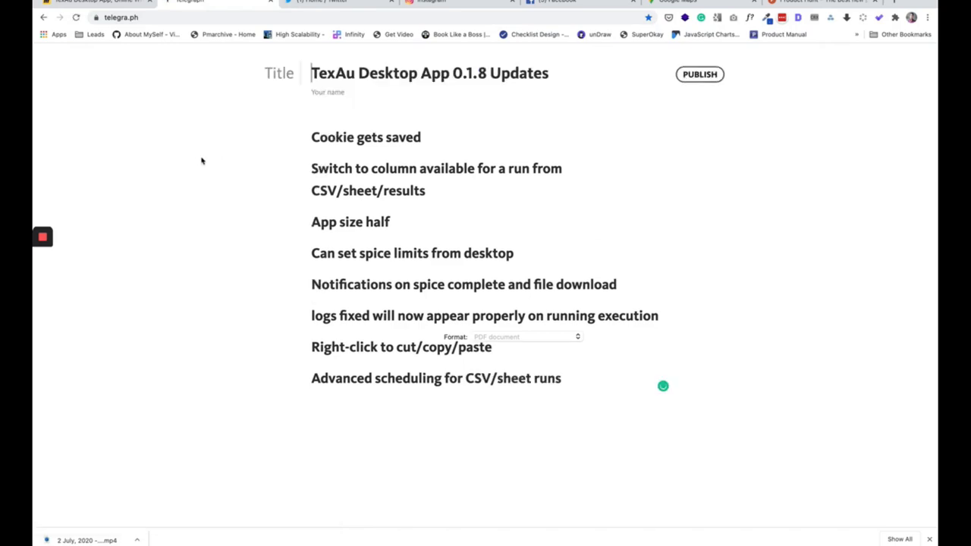
pyautogui.hotkey('ctrl', 'Left')
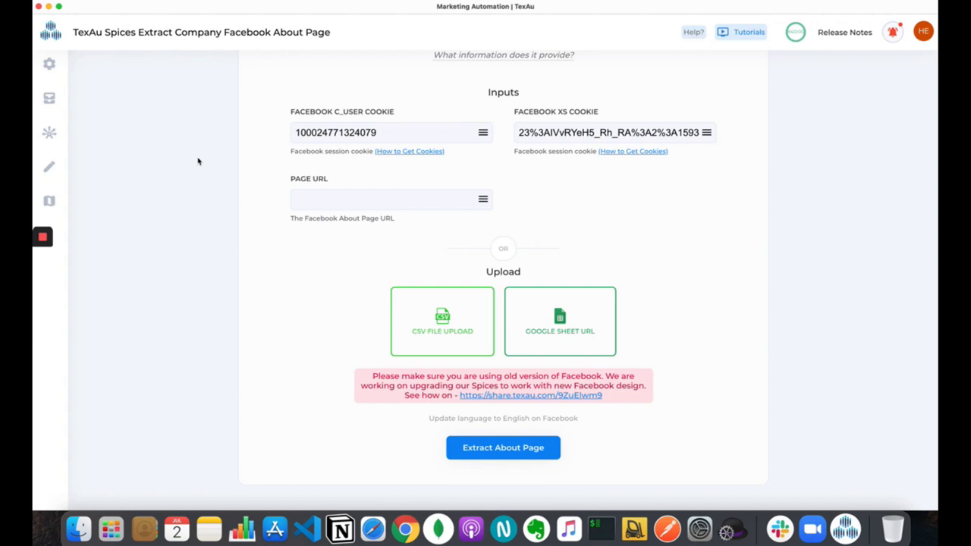
pyautogui.hotkey('ctrl', 'Right')
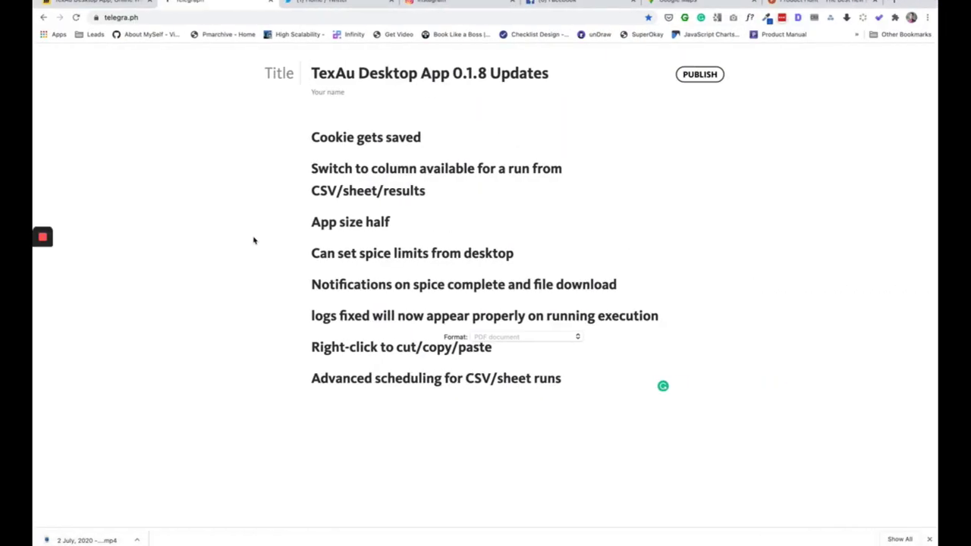
pyautogui.hotkey('ctrl', 'Left')
pyautogui.click(276, 254)
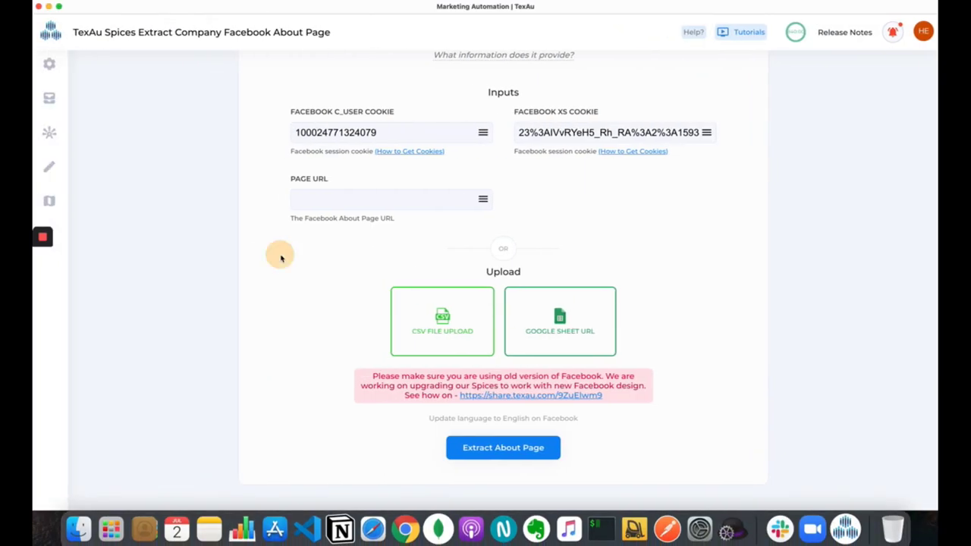
# Step: Look over the Facebook About Page spice form and open the spice limits page from the account options
pyautogui.scroll(2, 399, 117)
pyautogui.scroll(-5, 318, 209)
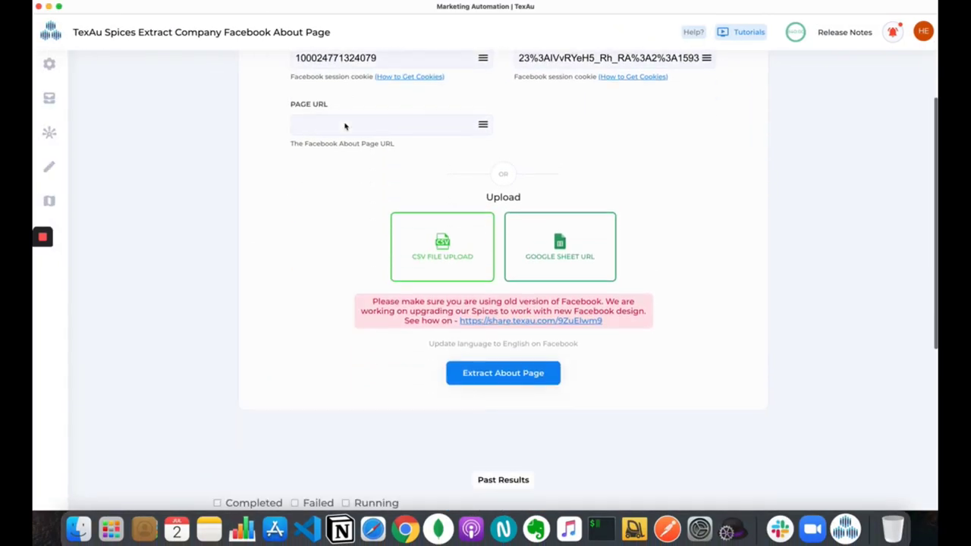
pyautogui.click(924, 33)
pyautogui.click(903, 121)
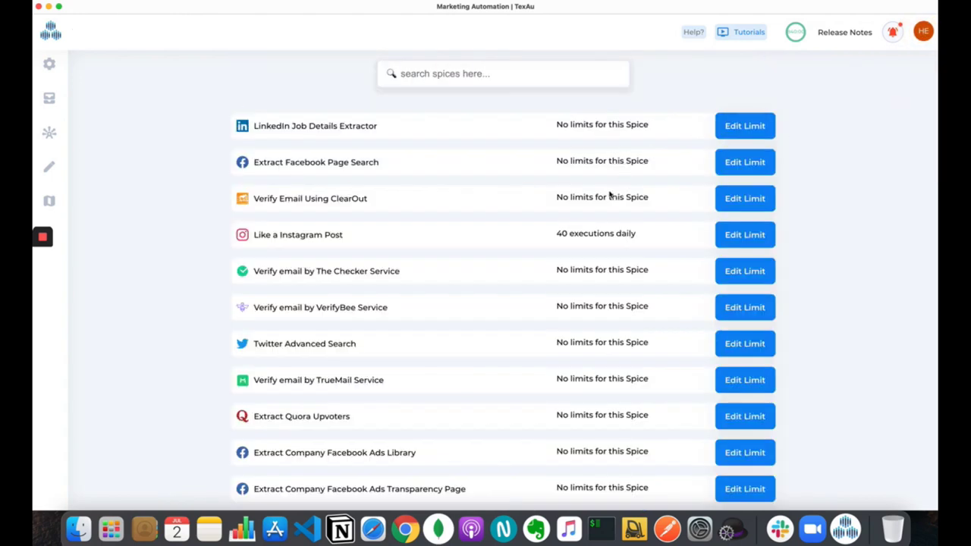
# Step: Look through the spice limits list, open the account options and close them again
pyautogui.scroll(-2, 609, 195)
pyautogui.click(926, 35)
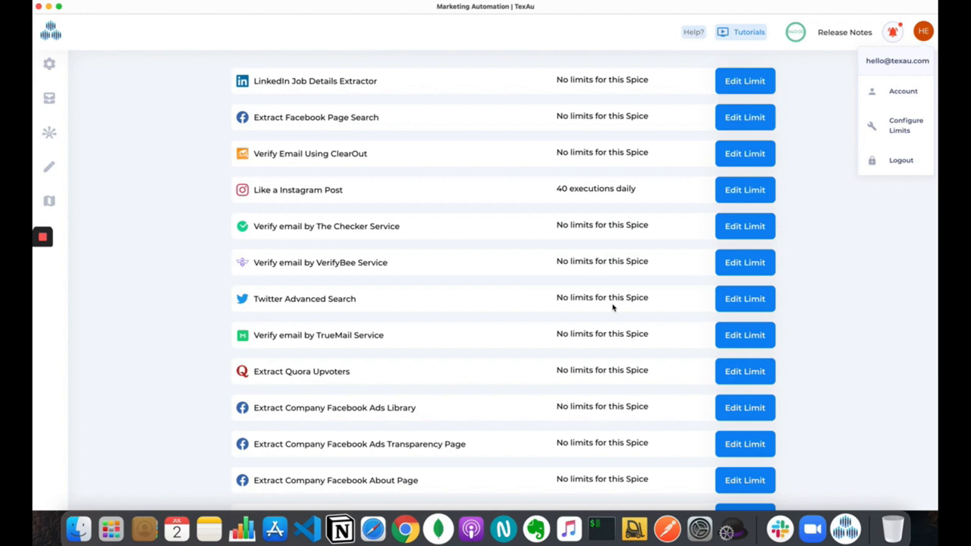
pyautogui.scroll(-2, 613, 308)
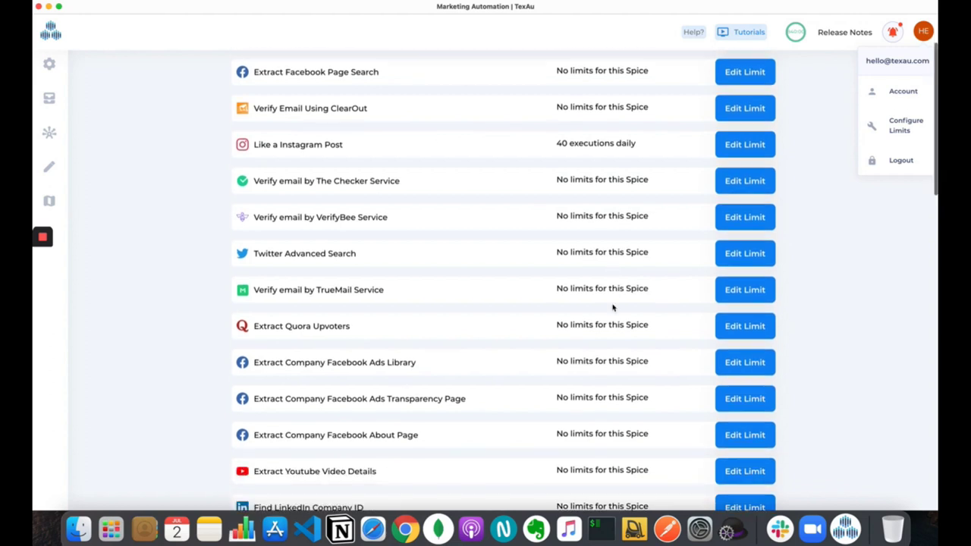
pyautogui.scroll(3, 613, 307)
pyautogui.click(659, 71)
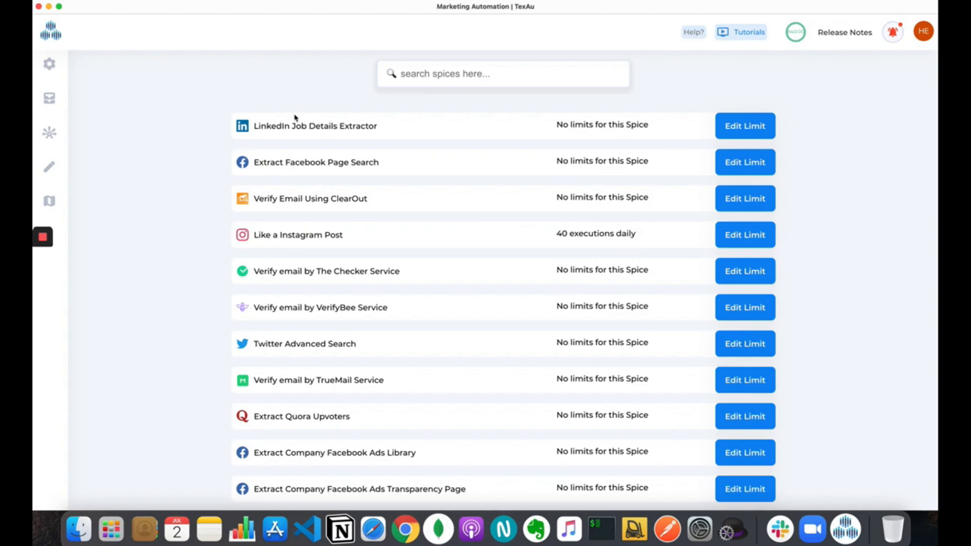
# Step: Review the 0.1.8 update list in Chrome and bring up the spices overview in TexAu
pyautogui.press('super+Tab')
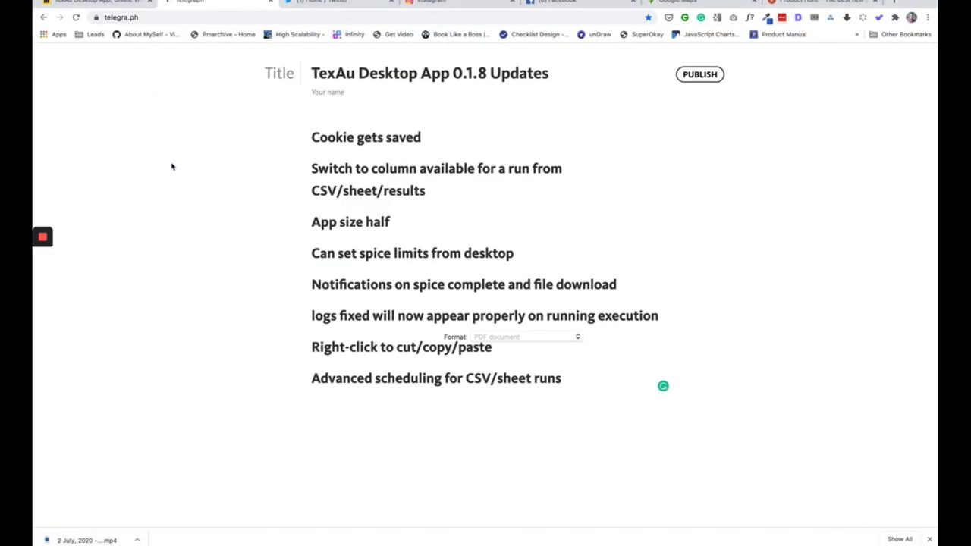
pyautogui.press('super+Tab')
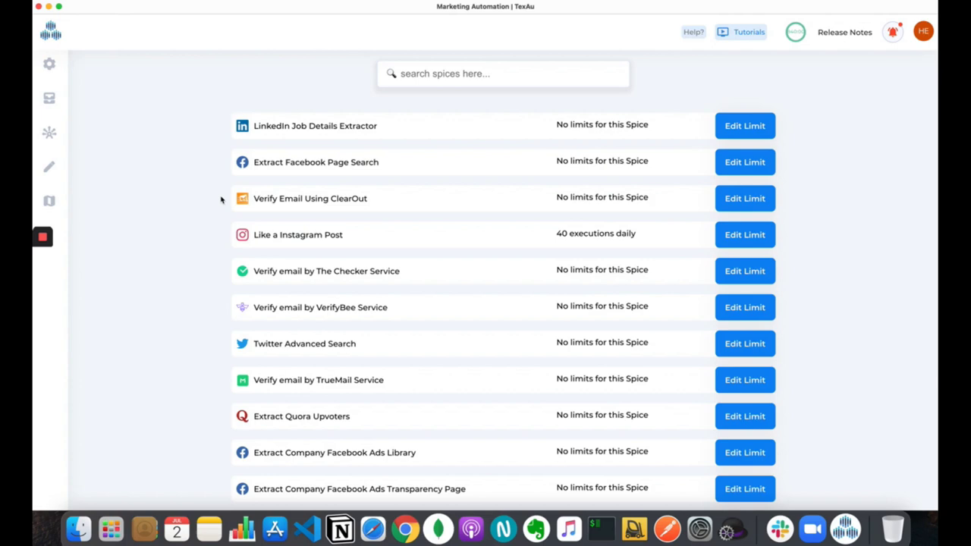
pyautogui.click(50, 64)
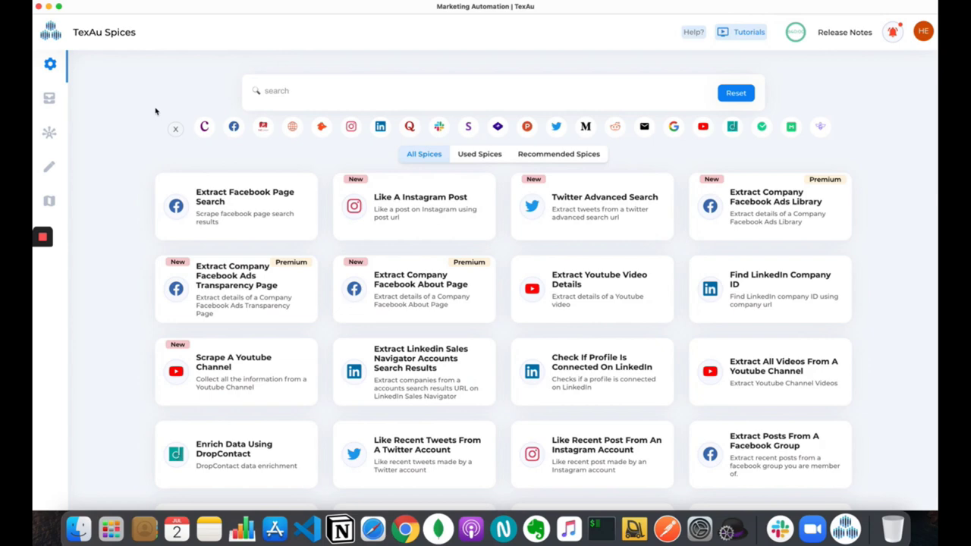
pyautogui.hotkey('ctrl', 'Right')
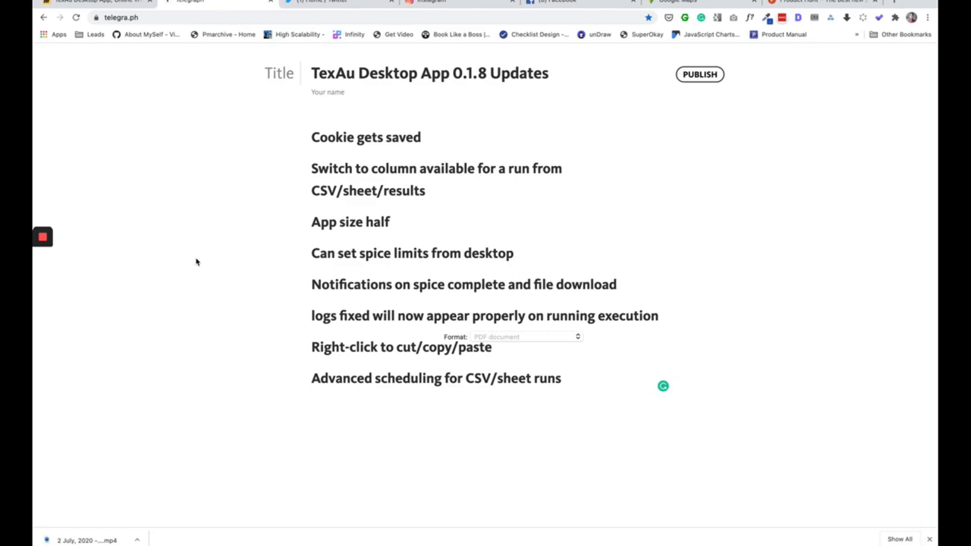
pyautogui.hotkey('ctrl', 'Left')
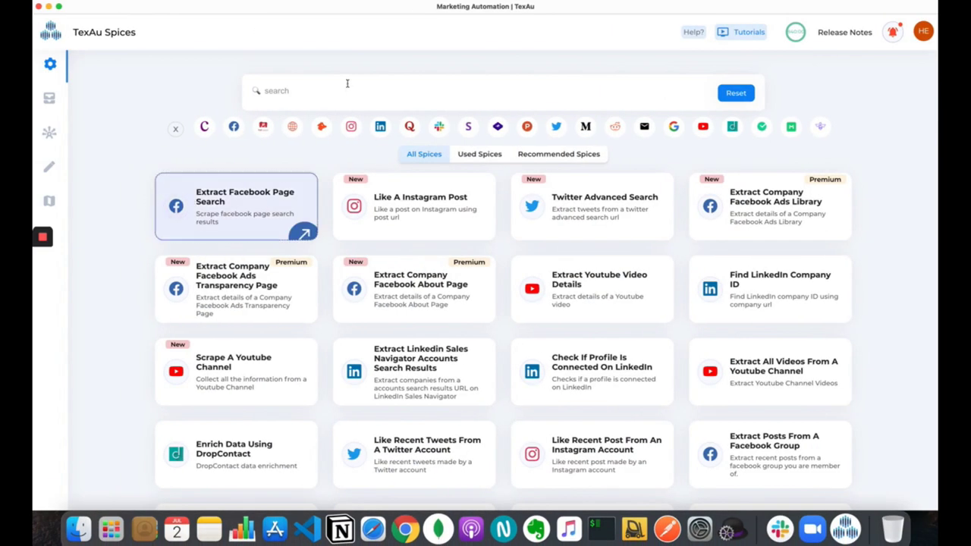
# Step: Search the spices for "sale" and open the Scrape Linkedin Sales Navigator Leads Search Result spice
pyautogui.click(294, 91)
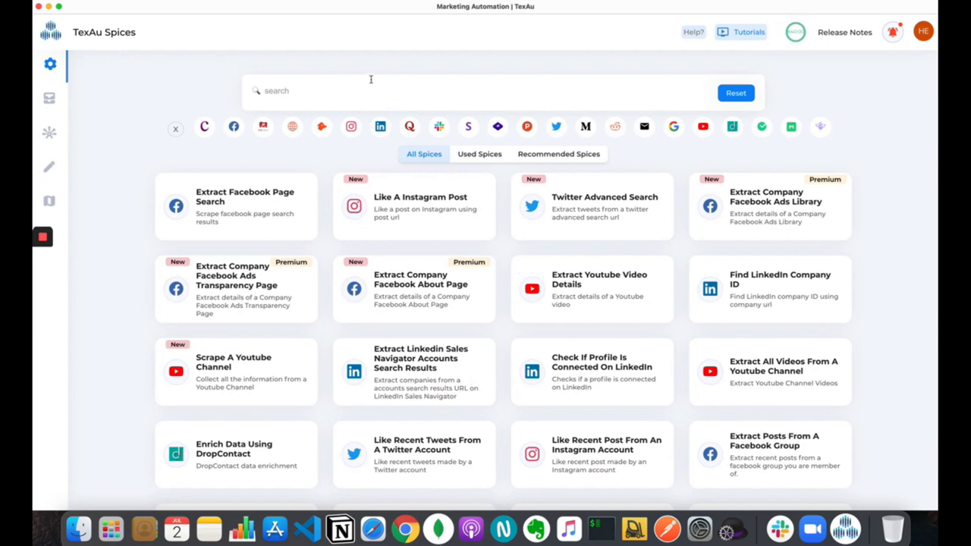
pyautogui.write('sale')
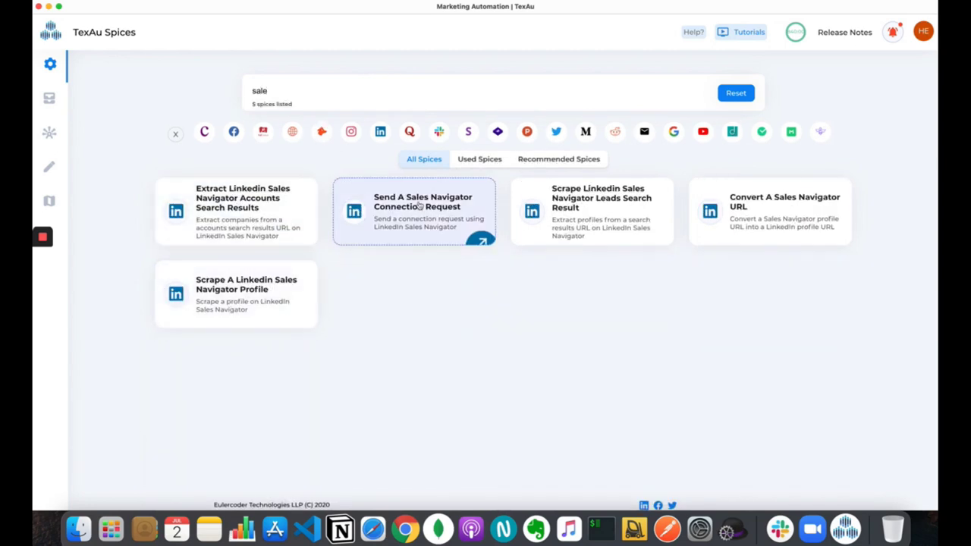
pyautogui.click(658, 238)
# Step: Examine the execution logs of the India-Agencies-3rd-degree-upto-50-emp run under Past Results and collapse its details
pyautogui.scroll(-9, 304, 347)
pyautogui.click(282, 285)
pyautogui.scroll(-1, 291, 398)
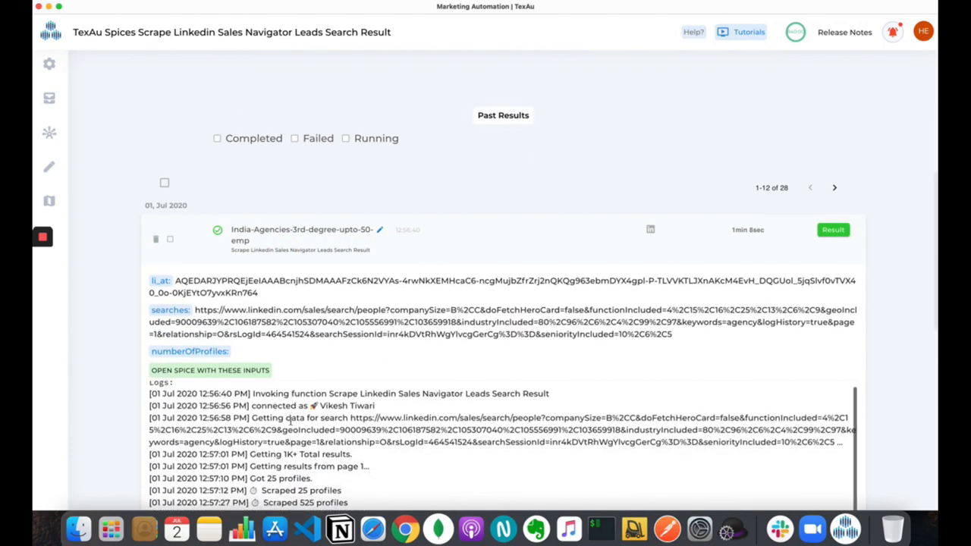
pyautogui.scroll(-3, 296, 395)
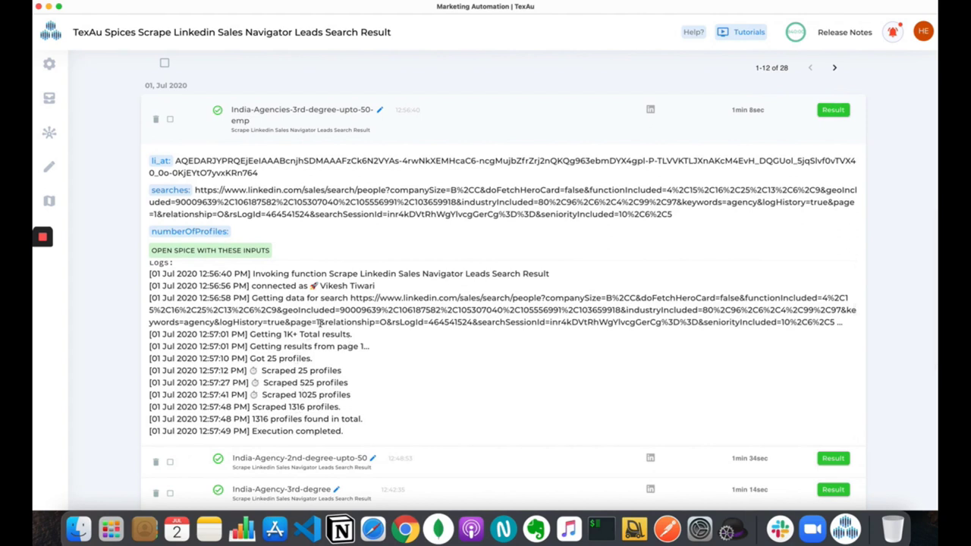
pyautogui.click(339, 140)
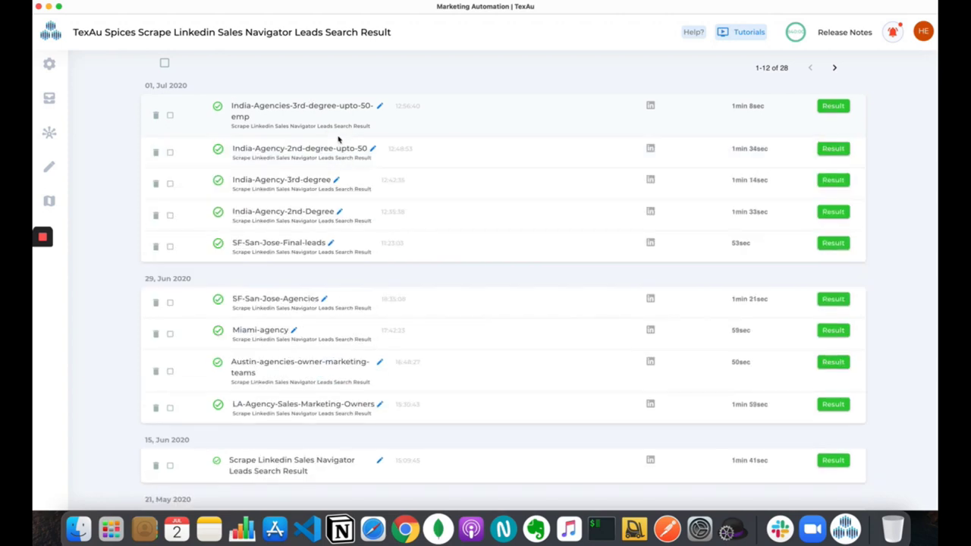
pyautogui.click(335, 126)
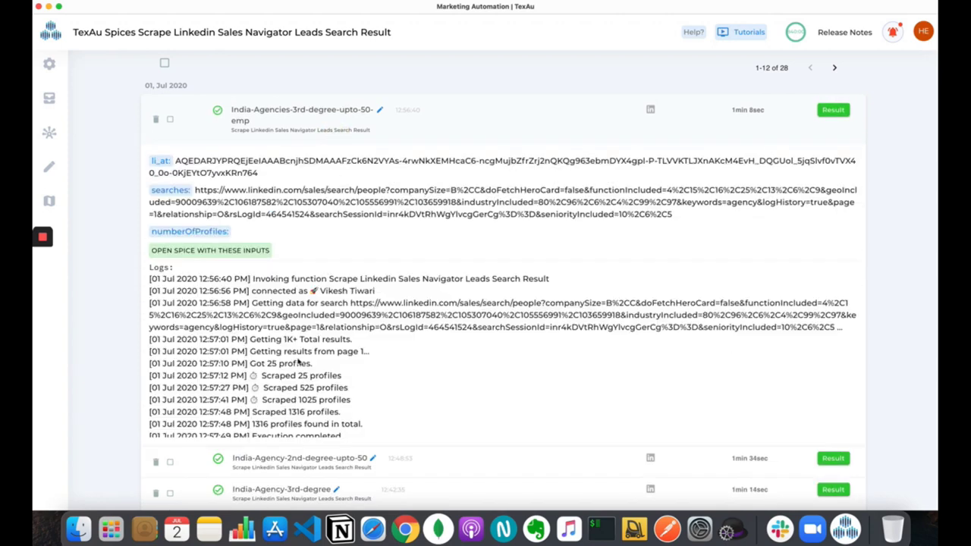
pyautogui.scroll(-5, 298, 362)
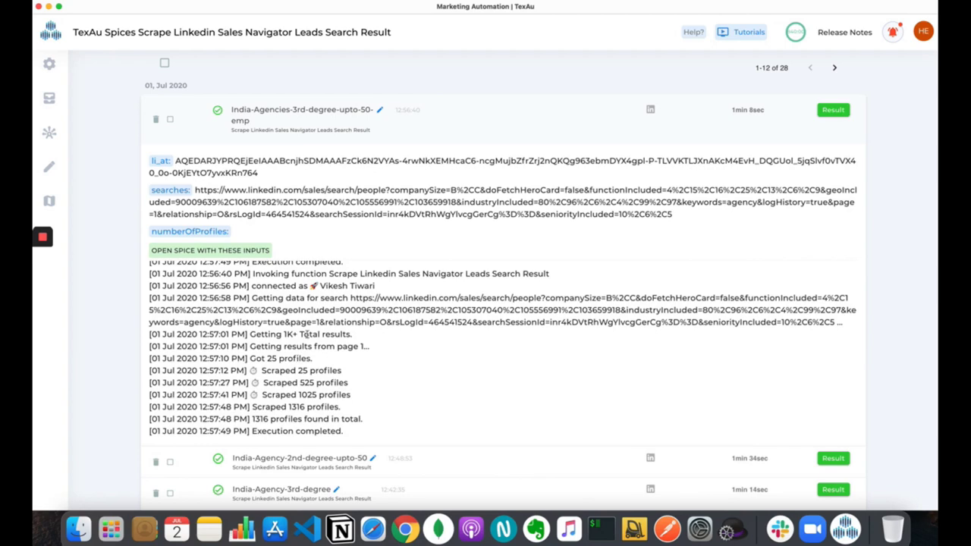
pyautogui.click(326, 138)
pyautogui.scroll(4, 293, 120)
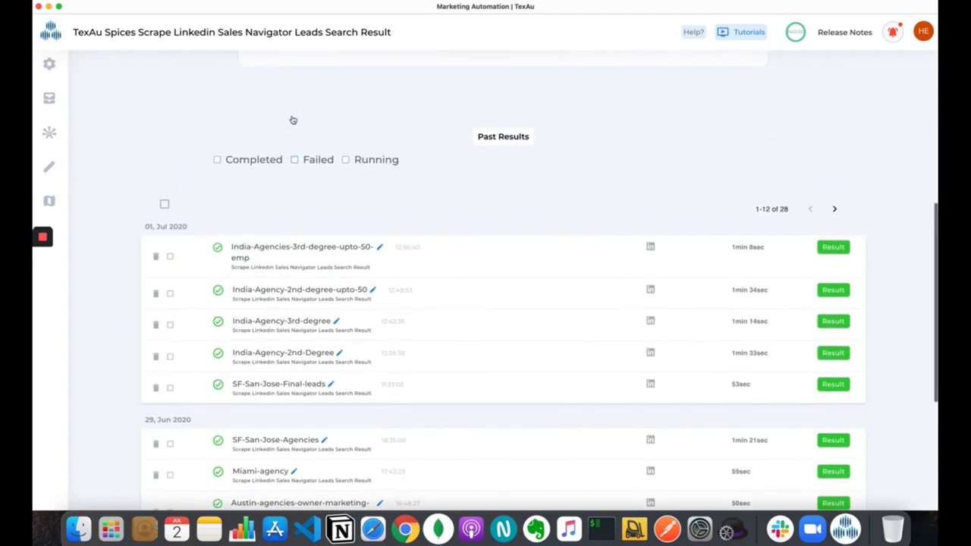
# Step: Recheck the 0.1.8 update list in Chrome, close its browser tab and return to TexAu
pyautogui.hotkey('ctrl', 'Right')
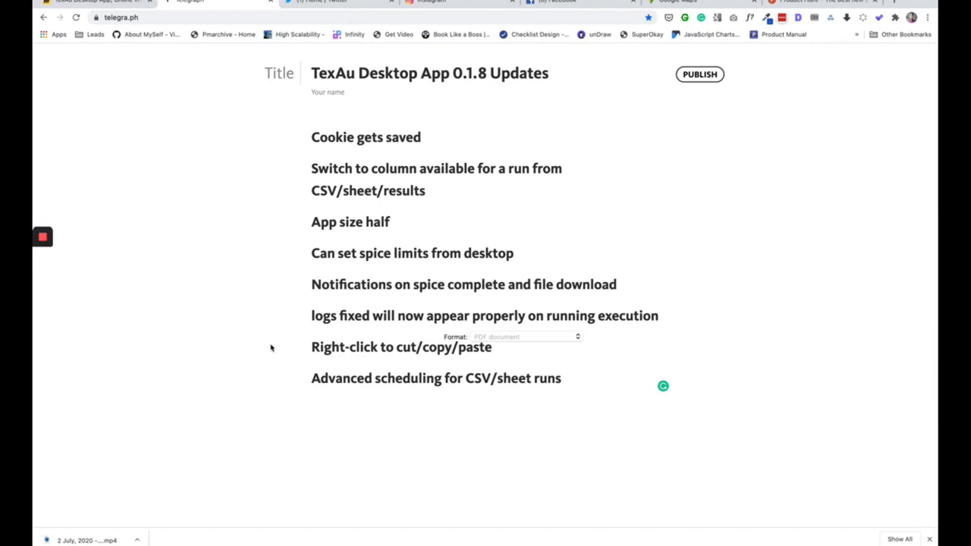
pyautogui.hscroll(-5, 271, 348)
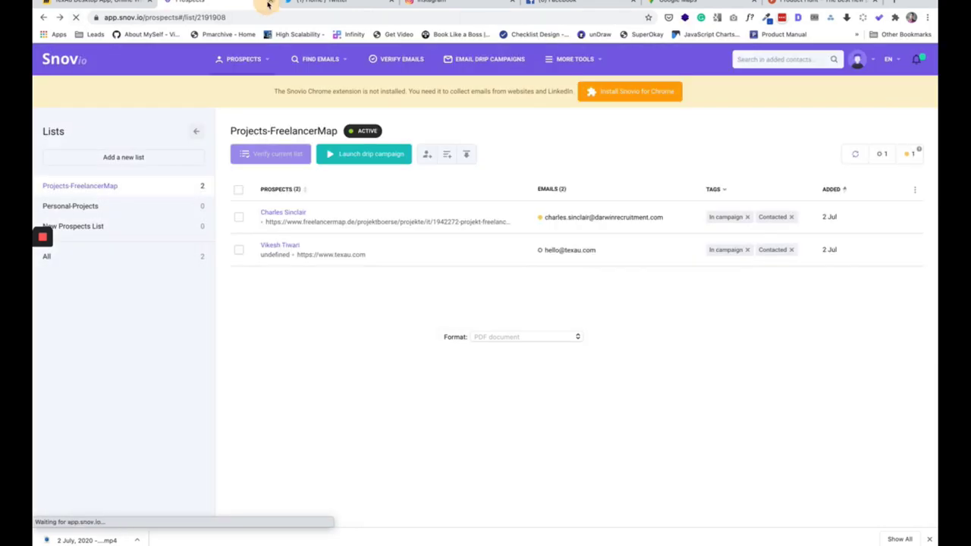
pyautogui.press('super+w')
pyautogui.hotkey('ctrl', 'Left')
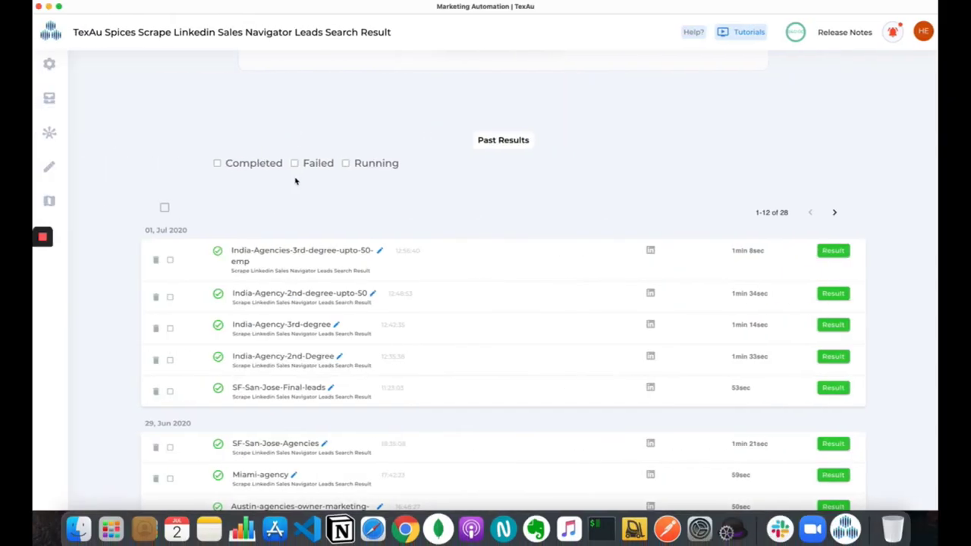
# Step: Show the copy, paste and cut options for the Number of Profiles field in the spice form and dismiss them
pyautogui.scroll(5, 131, 175)
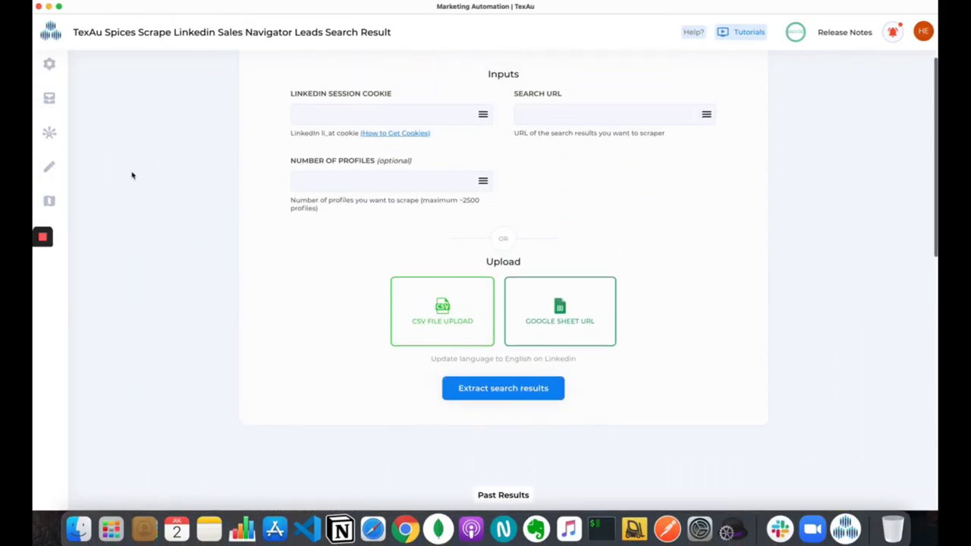
pyautogui.click(309, 144)
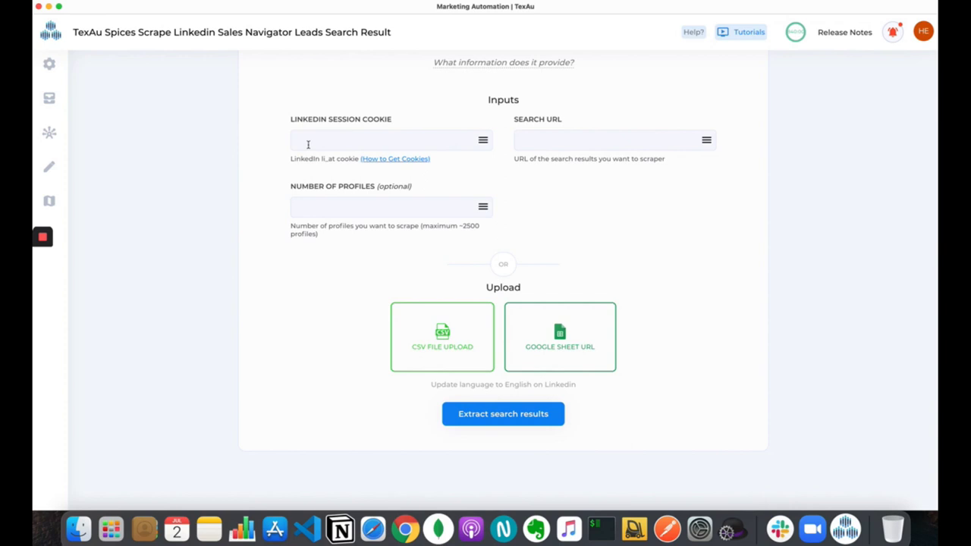
pyautogui.scroll(1, 309, 146)
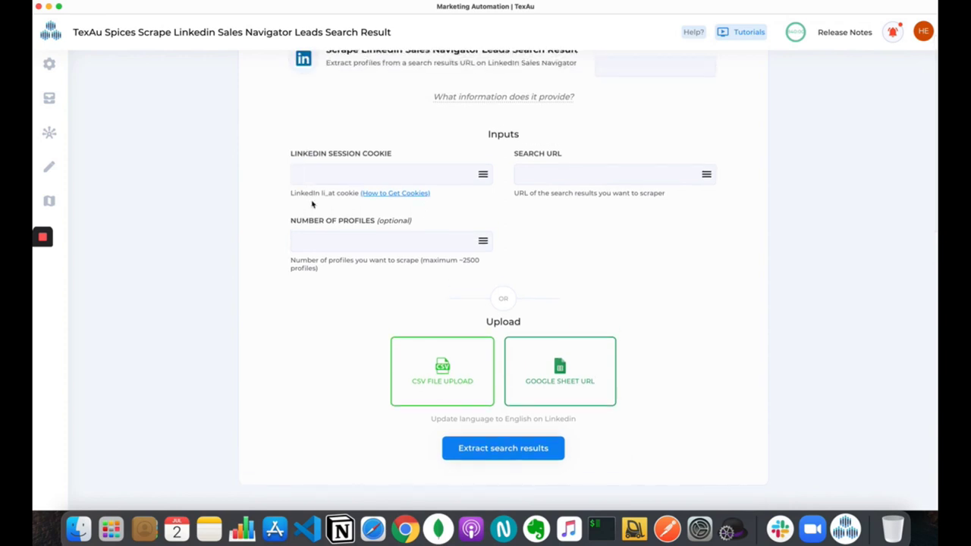
pyautogui.rightClick(327, 241)
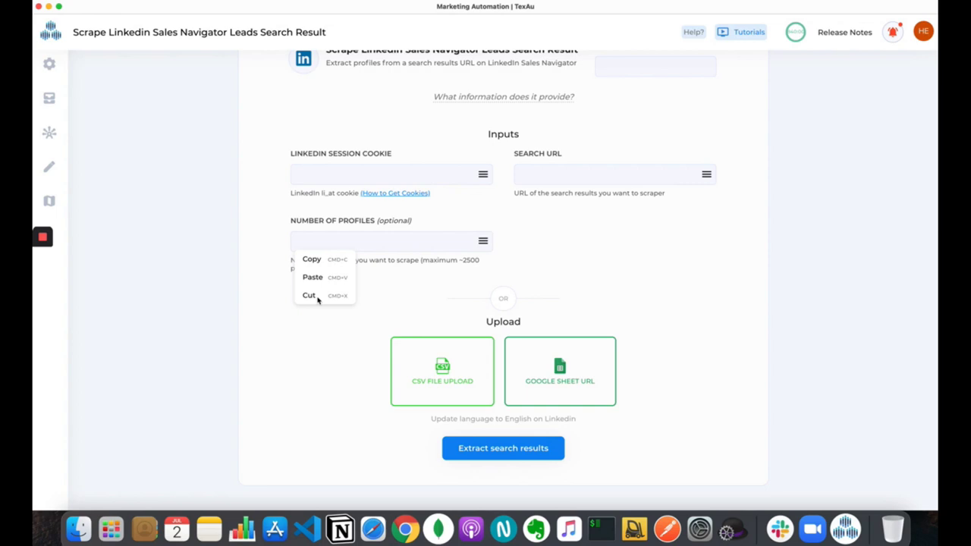
pyautogui.click(270, 236)
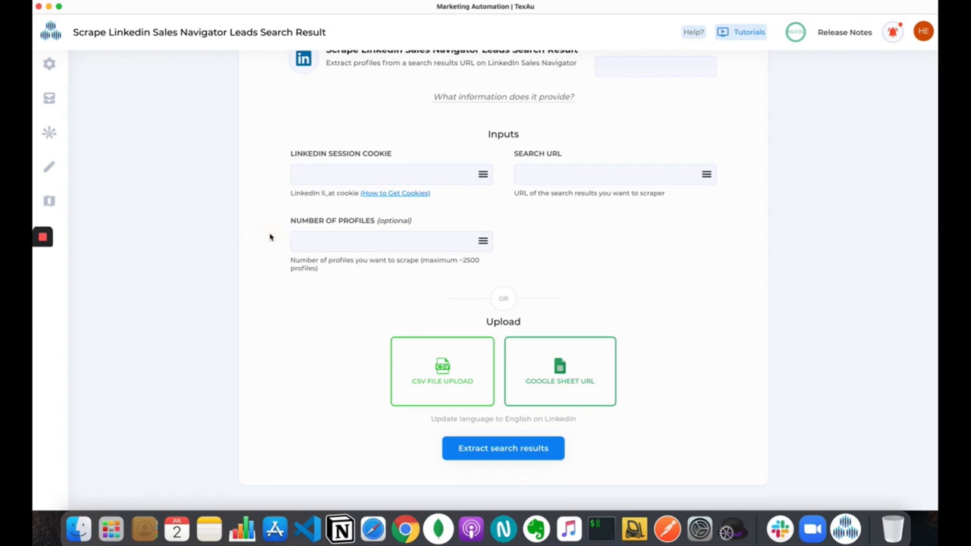
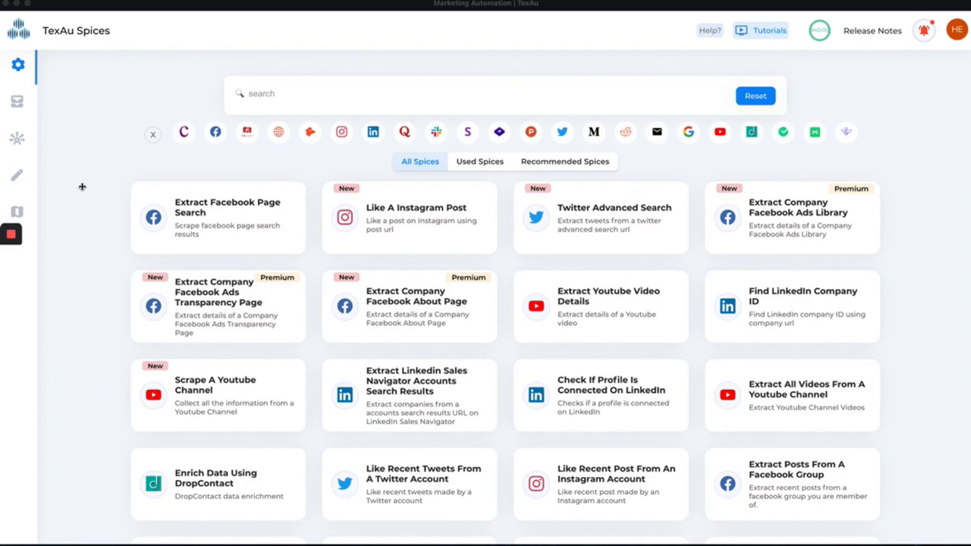
# Step: Look over the spices overview, then view the notifications and the account options and close them
pyautogui.scroll(-3, 82, 187)
pyautogui.scroll(3, 82, 187)
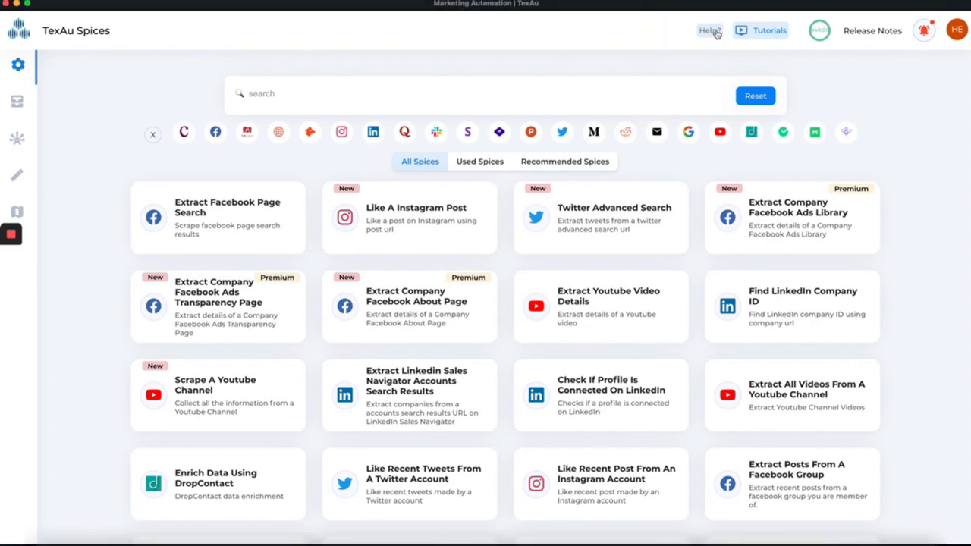
pyautogui.click(767, 35)
pyautogui.moveTo(822, 34)
pyautogui.click(925, 32)
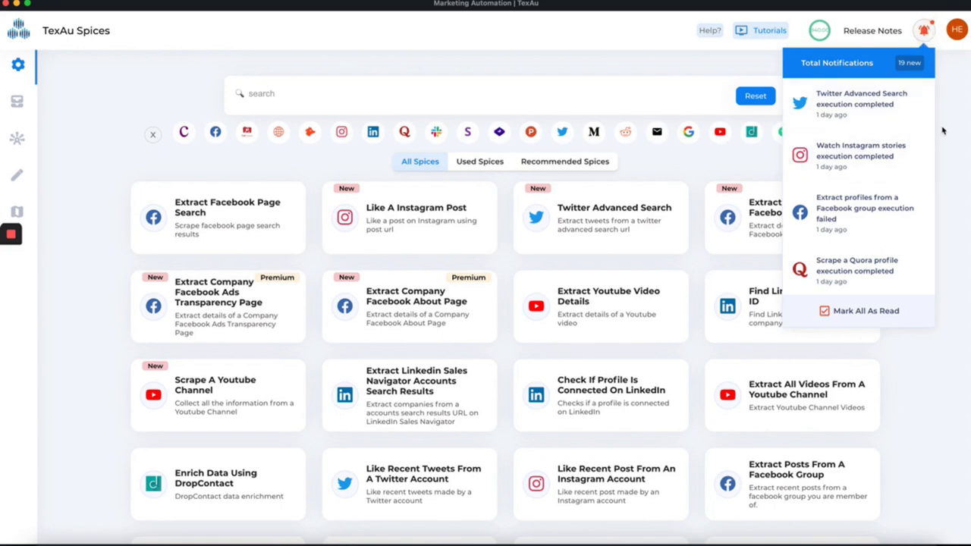
pyautogui.click(955, 32)
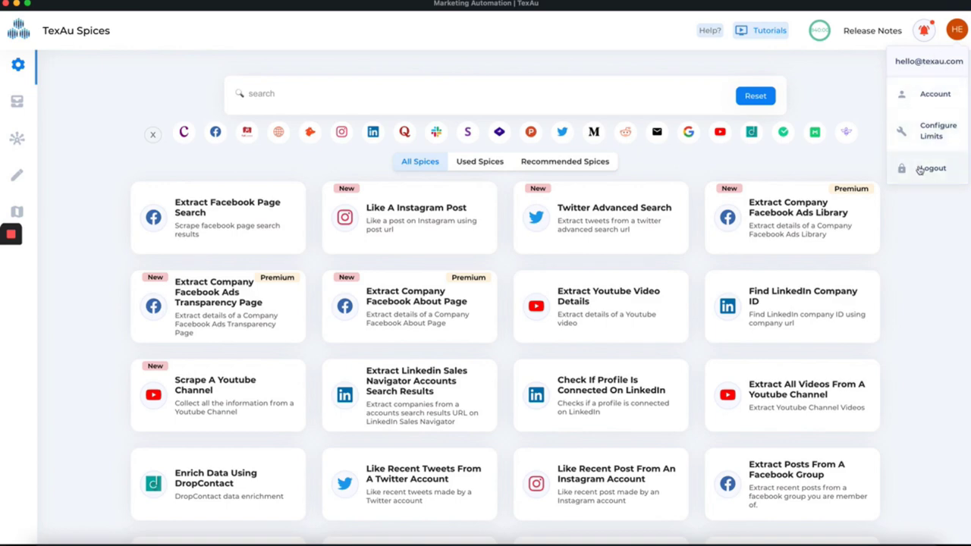
pyautogui.click(850, 74)
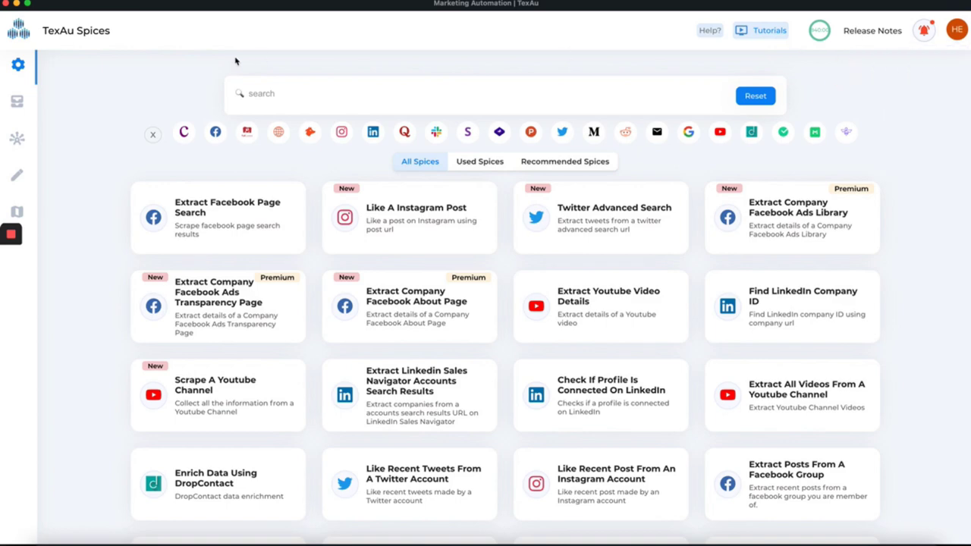
# Step: Open the Results page and try the Running filter on the list of spice executions
pyautogui.moveTo(22, 105)
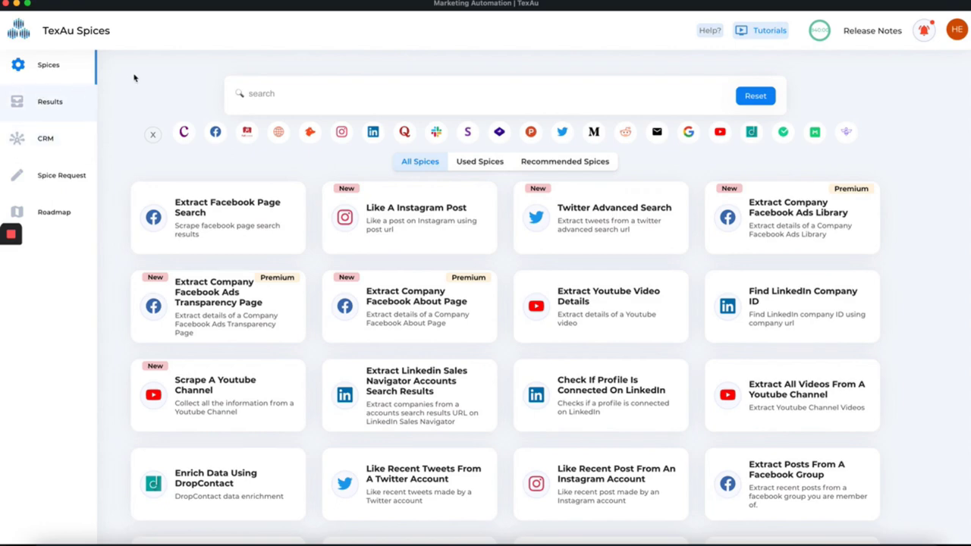
pyautogui.click(38, 102)
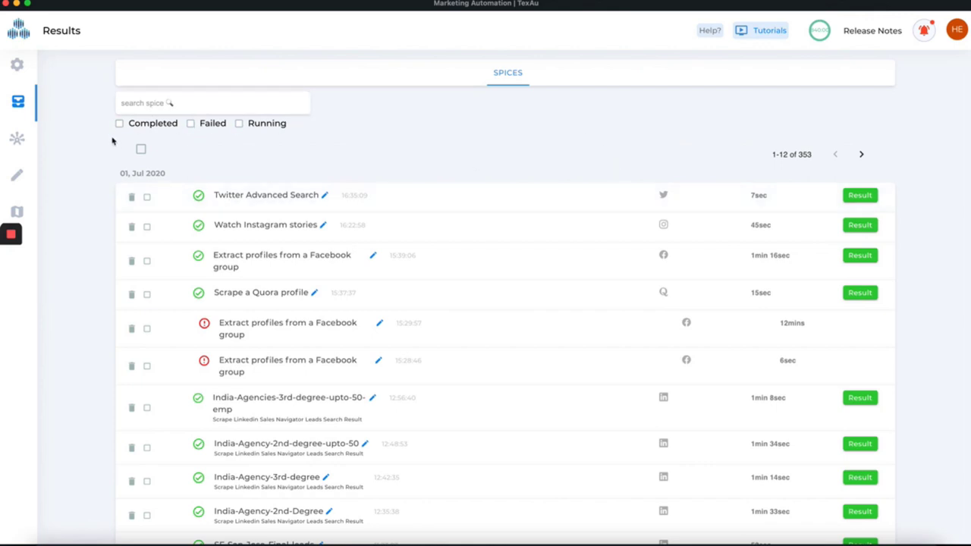
pyautogui.click(238, 123)
pyautogui.click(239, 123)
# Step: View the Twitter Advanced Search data in the CRM and return to the spices overview
pyautogui.click(17, 138)
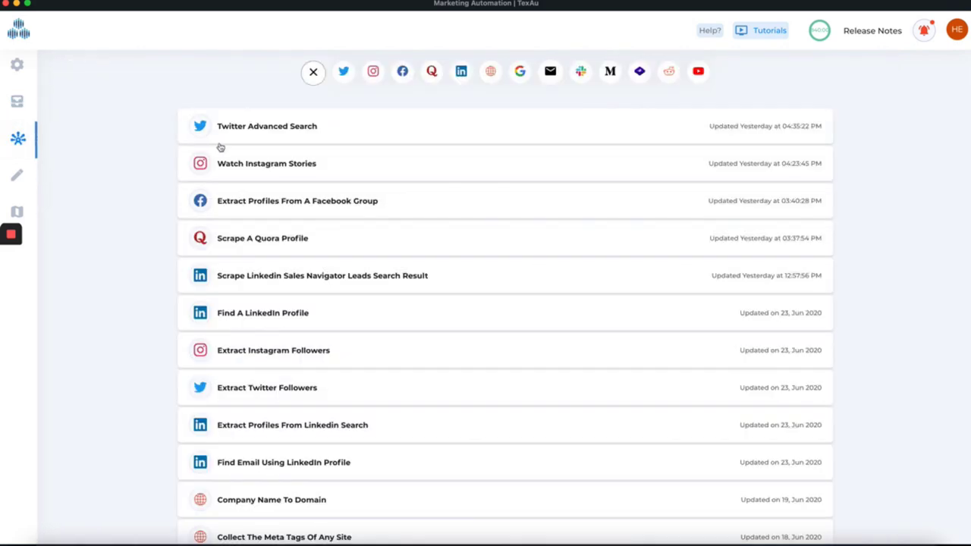
pyautogui.click(278, 133)
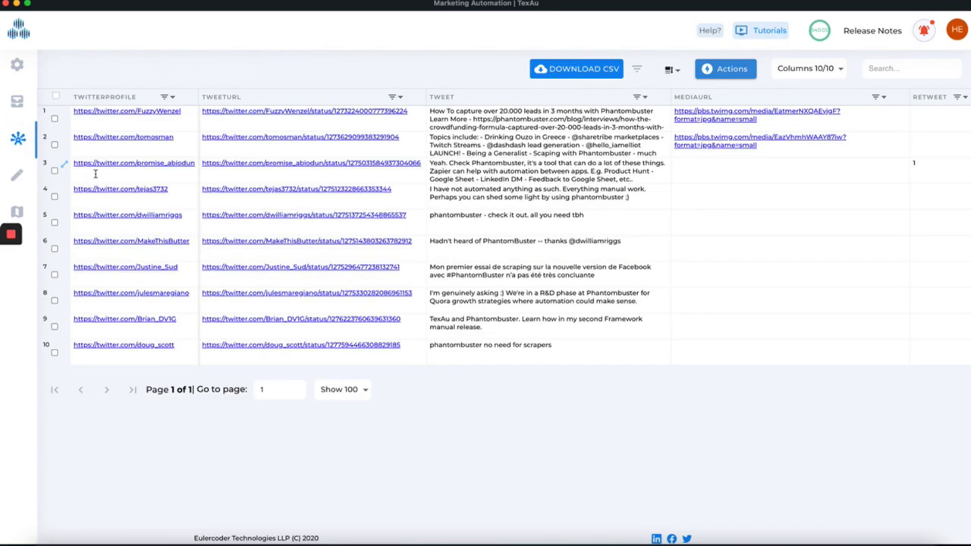
pyautogui.click(23, 65)
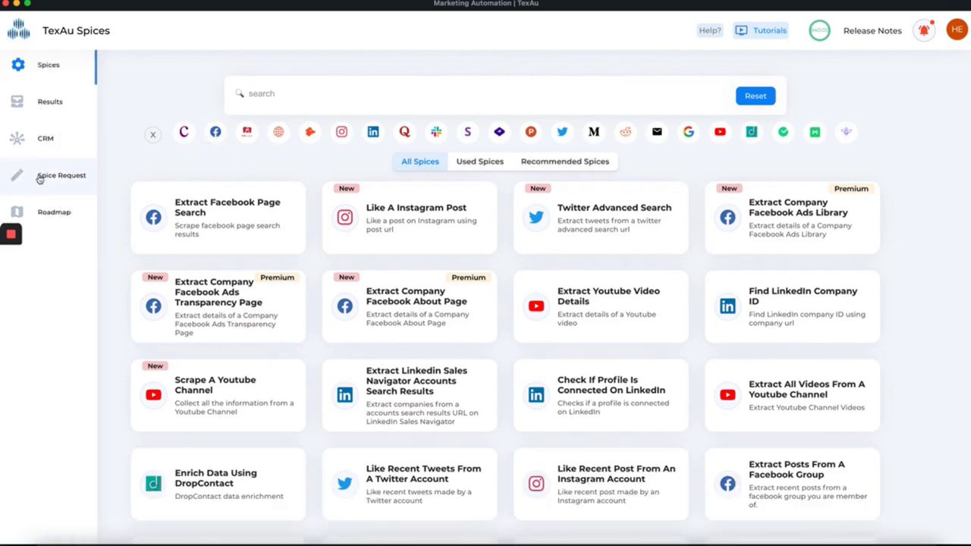
# Step: Open the Spice Request page and read through the custom spice offer down to the request form
pyautogui.click(40, 179)
pyautogui.scroll(-3, 196, 219)
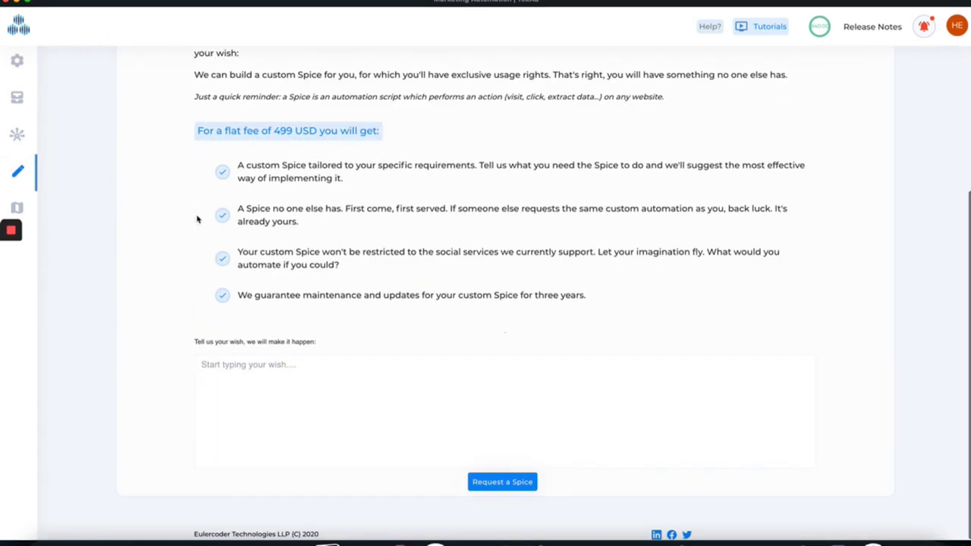
# Step: Look over the Spice Request page from its request form back to the introduction and return to the spices overview
pyautogui.click(207, 363)
pyautogui.scroll(4, 200, 313)
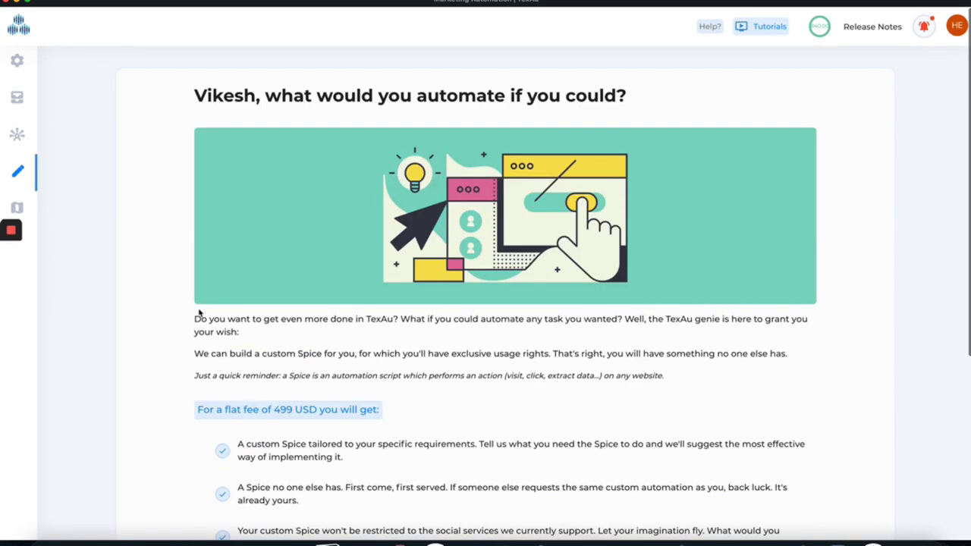
pyautogui.click(23, 60)
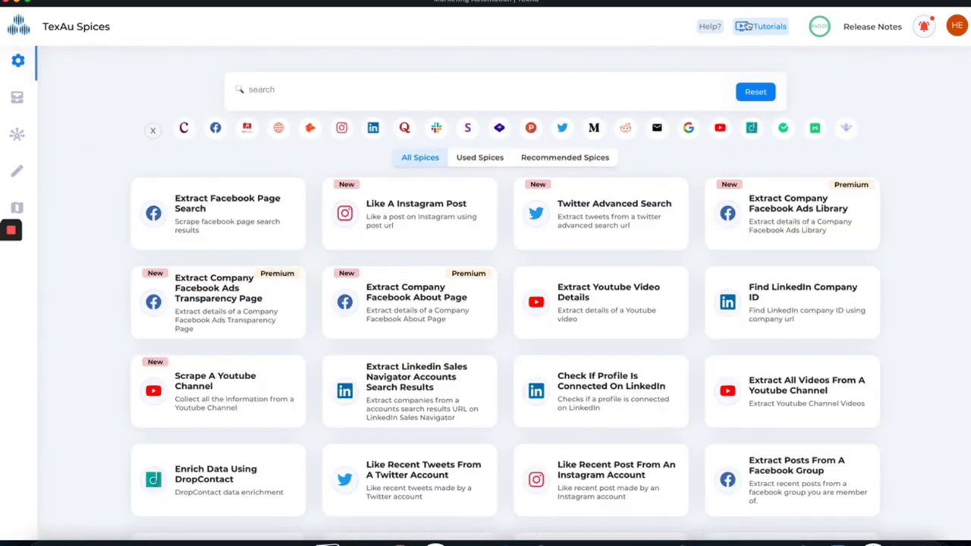
# Step: Open the Account page and read through the profile details, plan allowances, roles and selected tools
pyautogui.click(957, 29)
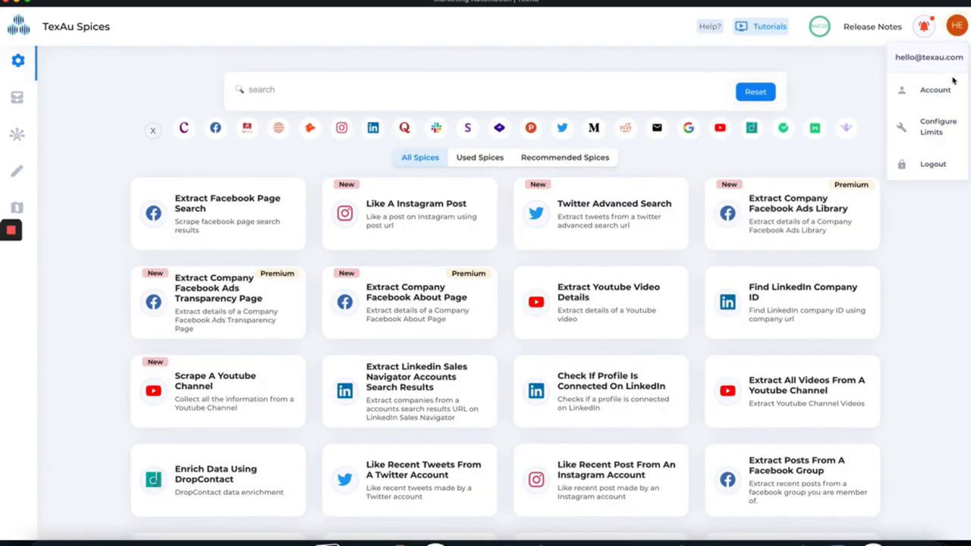
pyautogui.click(937, 95)
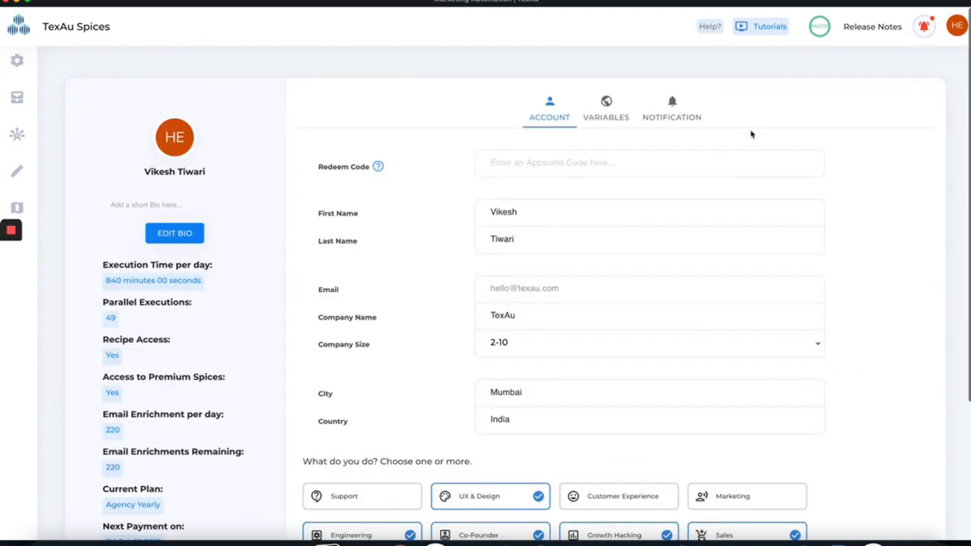
pyautogui.scroll(-2, 486, 215)
pyautogui.scroll(-3, 488, 220)
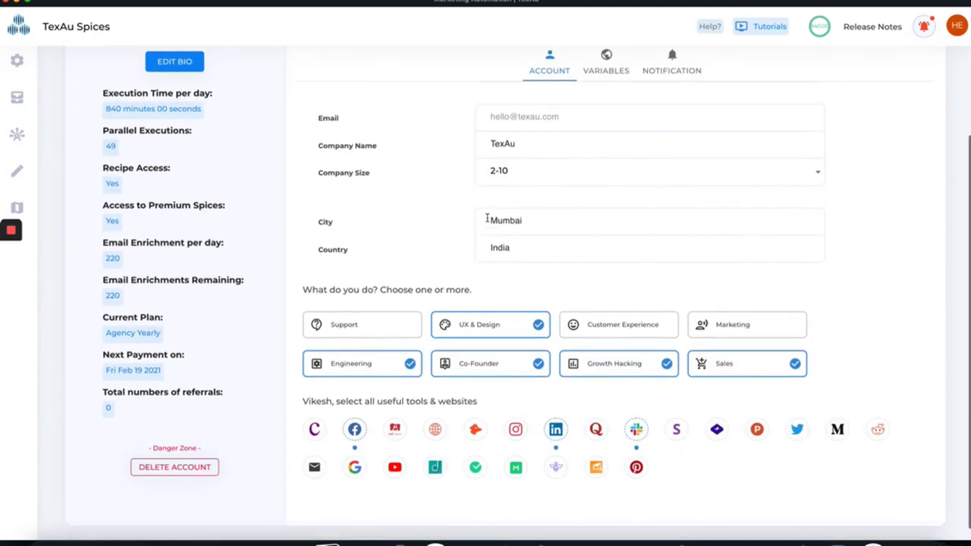
pyautogui.scroll(5, 487, 215)
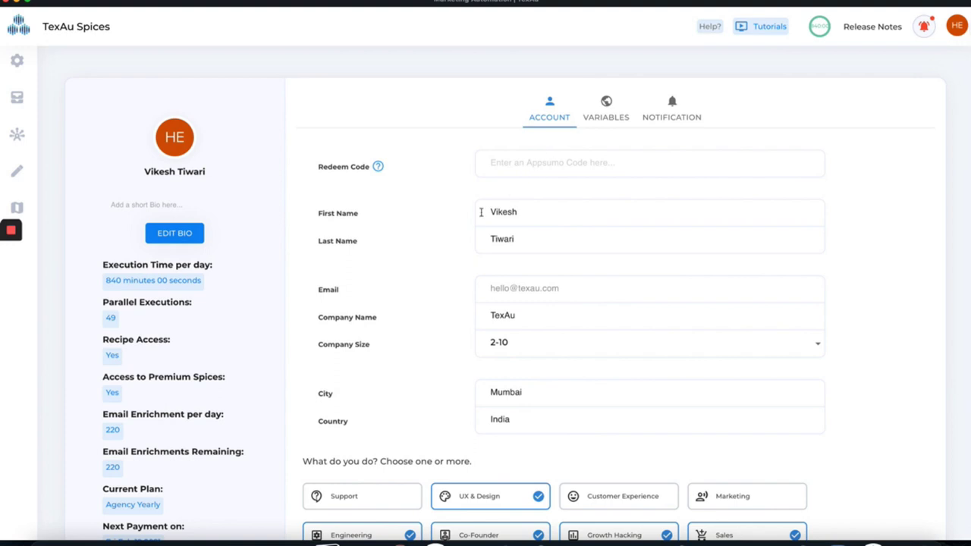
pyautogui.scroll(-2, 463, 232)
pyautogui.scroll(2, 545, 281)
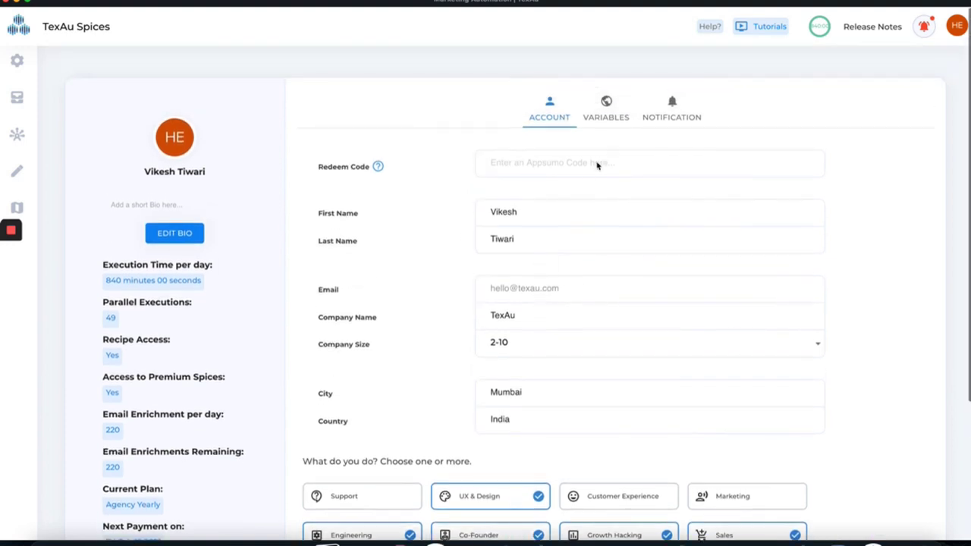
# Step: View the account's existing variables and its email notification settings, and return to the account details
pyautogui.click(611, 114)
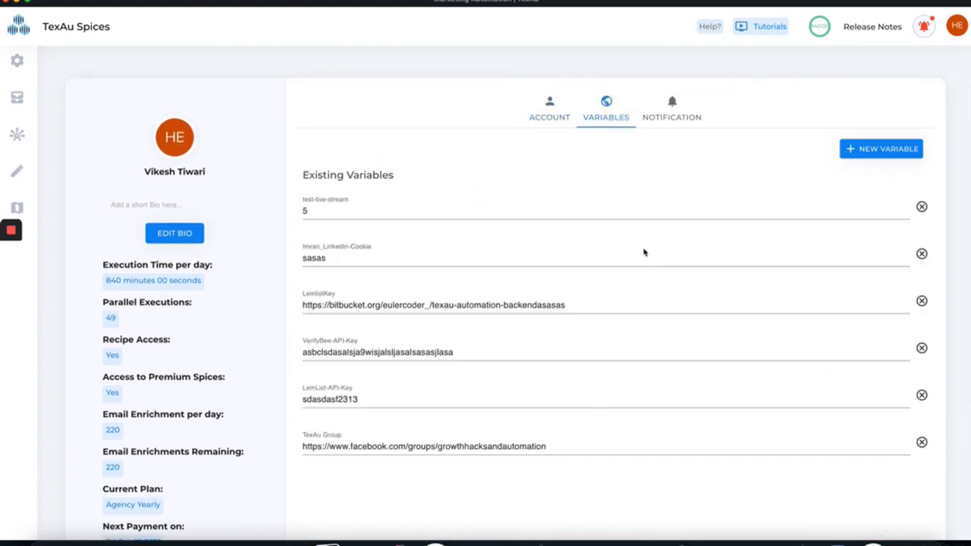
pyautogui.click(672, 112)
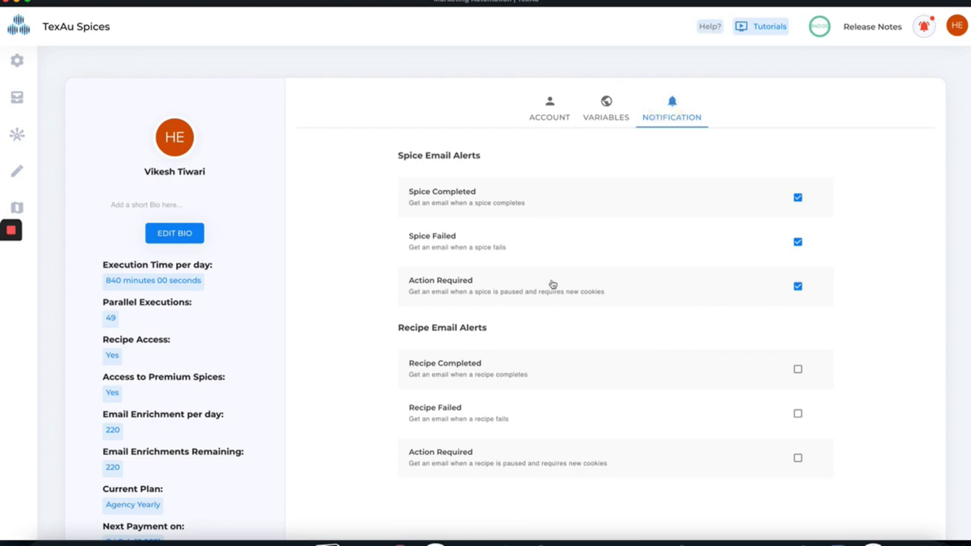
pyautogui.click(562, 114)
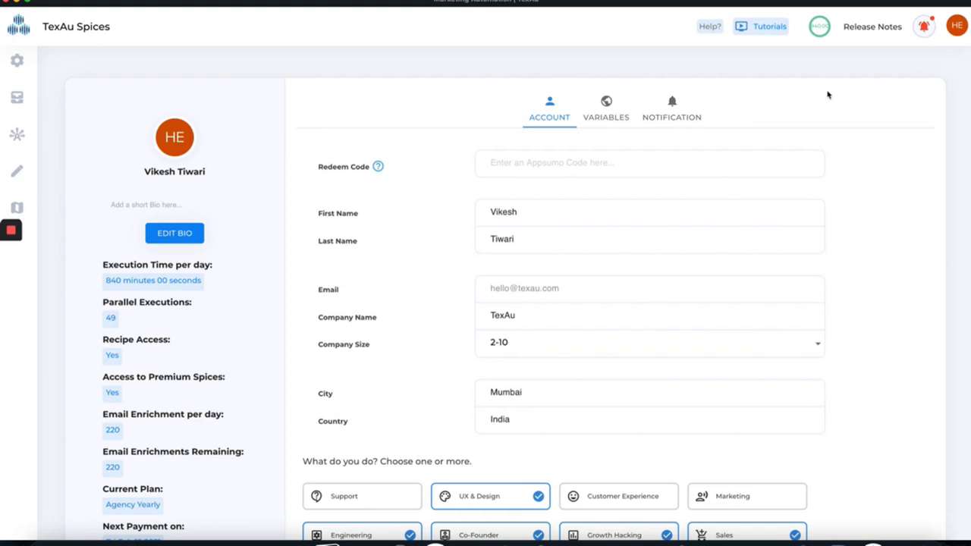
# Step: Open the spice limits configuration and set the Like a Instagram Post limit to 30 executions daily
pyautogui.click(959, 24)
pyautogui.click(948, 115)
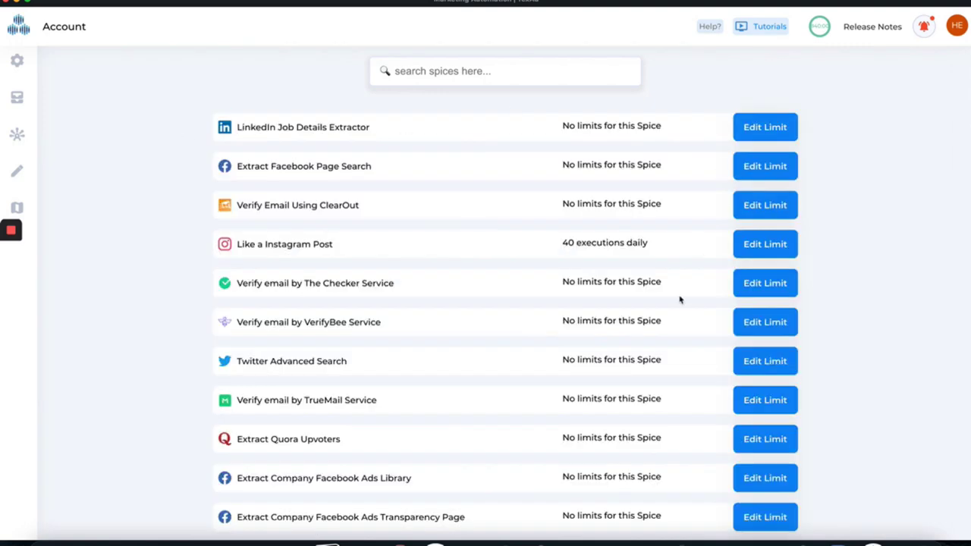
pyautogui.scroll(-5, 672, 314)
pyautogui.scroll(5, 672, 314)
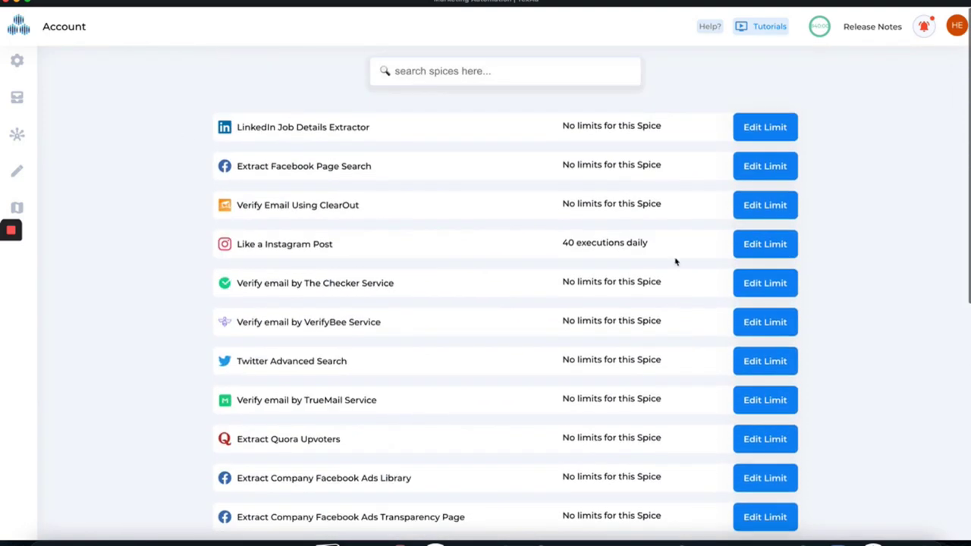
pyautogui.click(736, 244)
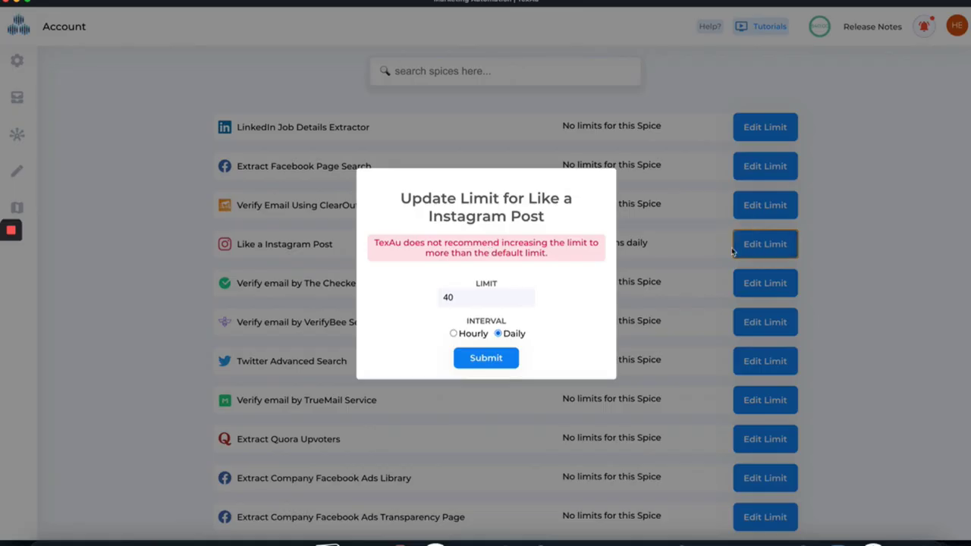
pyautogui.click(469, 297)
pyautogui.click(488, 363)
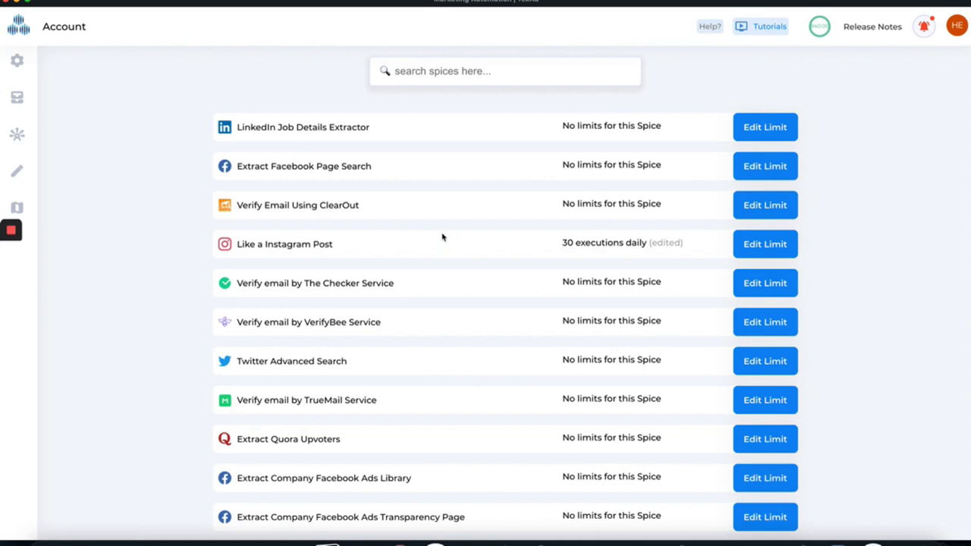
pyautogui.scroll(-3, 442, 238)
pyautogui.scroll(3, 443, 237)
# Step: Open the Extract Facebook Page Search spice from the overview and examine its inputs, upload options and past results
pyautogui.click(956, 25)
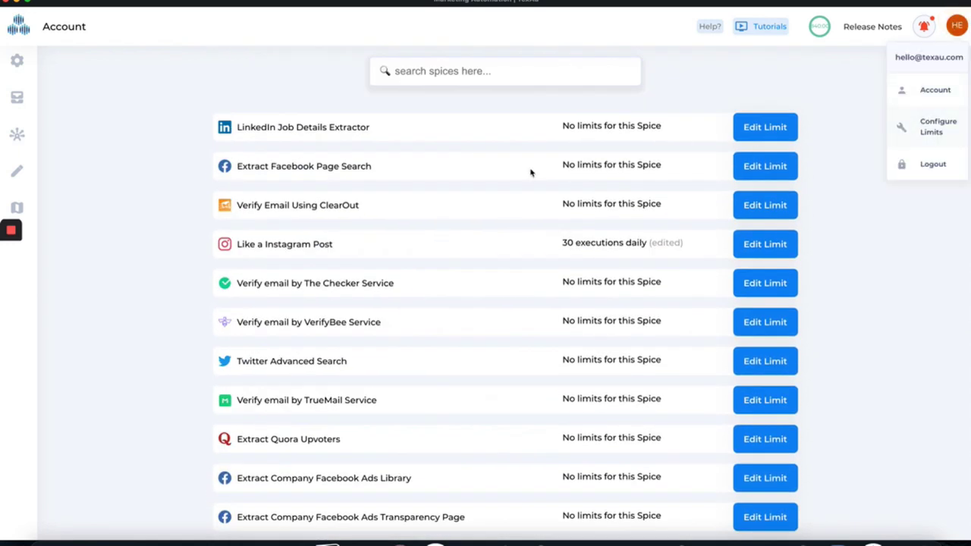
pyautogui.click(23, 67)
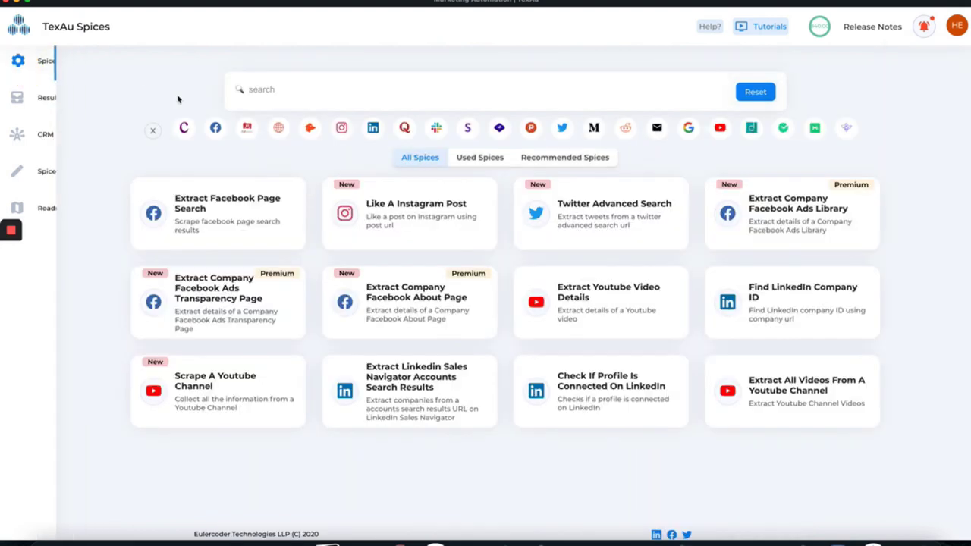
pyautogui.click(294, 196)
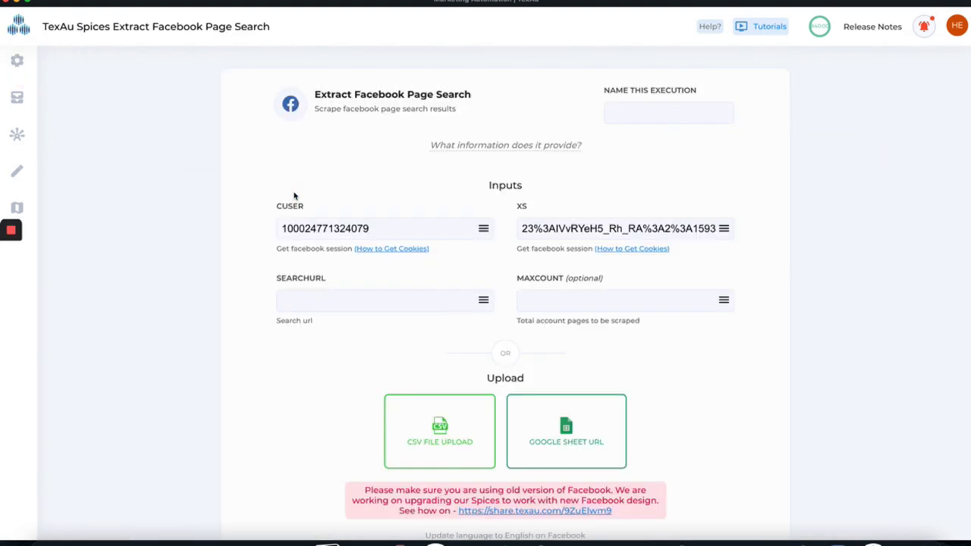
pyautogui.scroll(-1, 262, 218)
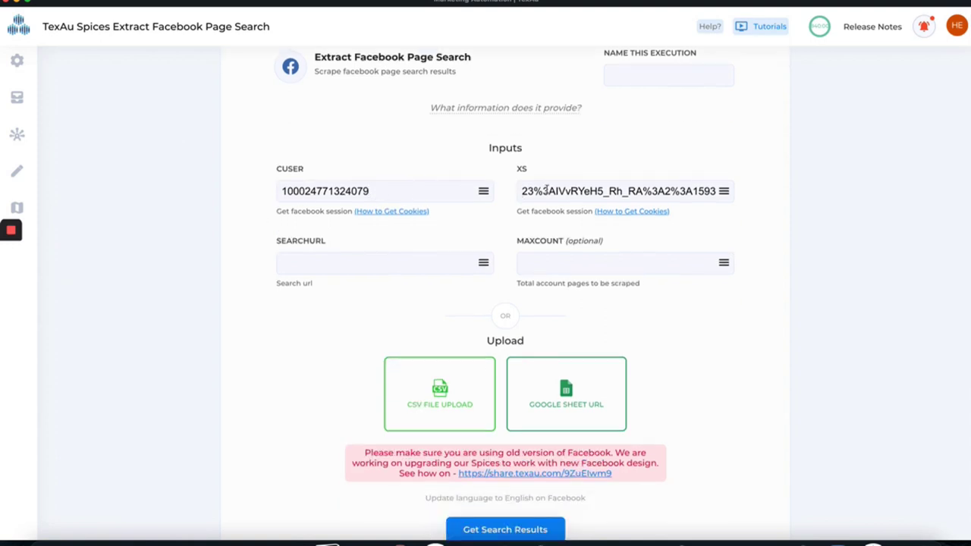
pyautogui.click(433, 185)
pyautogui.scroll(-3, 525, 208)
pyautogui.click(365, 168)
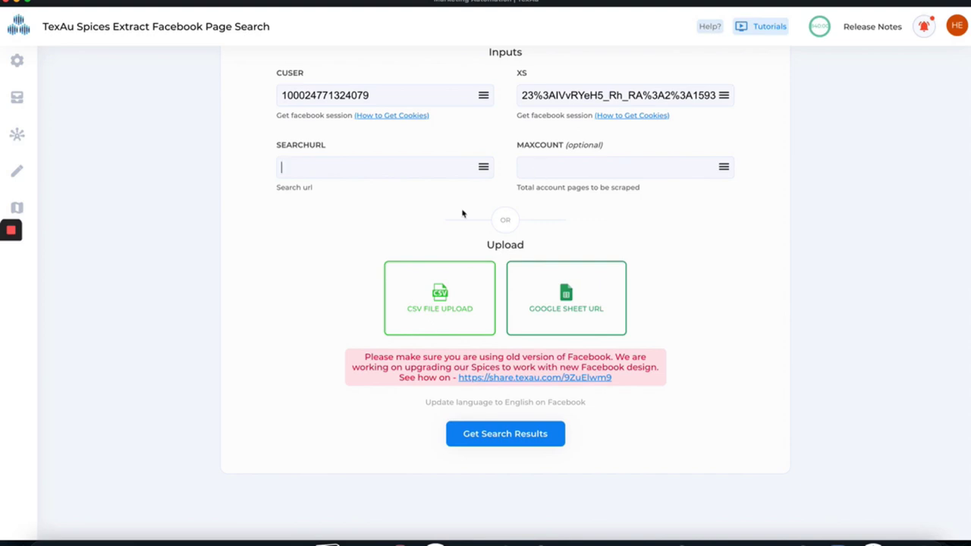
pyautogui.scroll(-2, 369, 265)
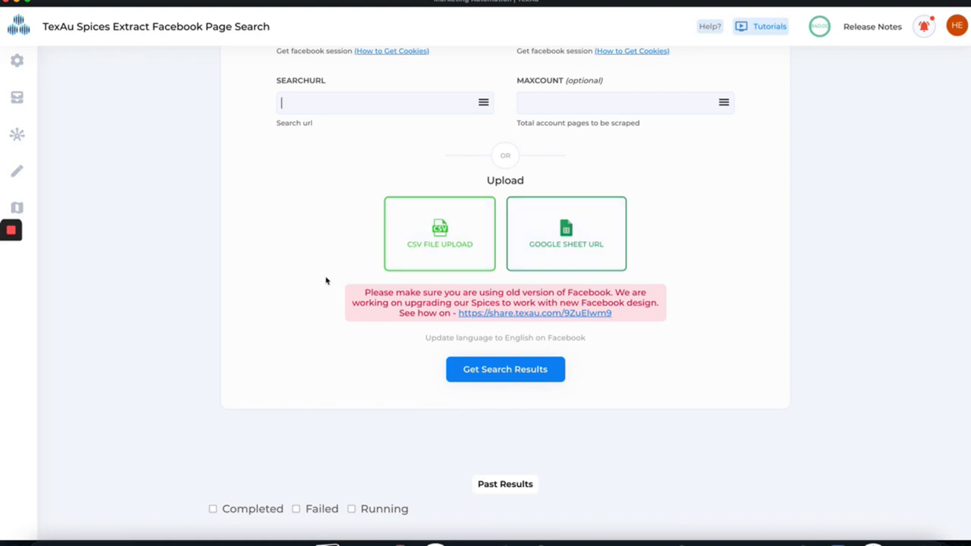
pyautogui.scroll(-2, 326, 278)
pyautogui.scroll(3, 275, 320)
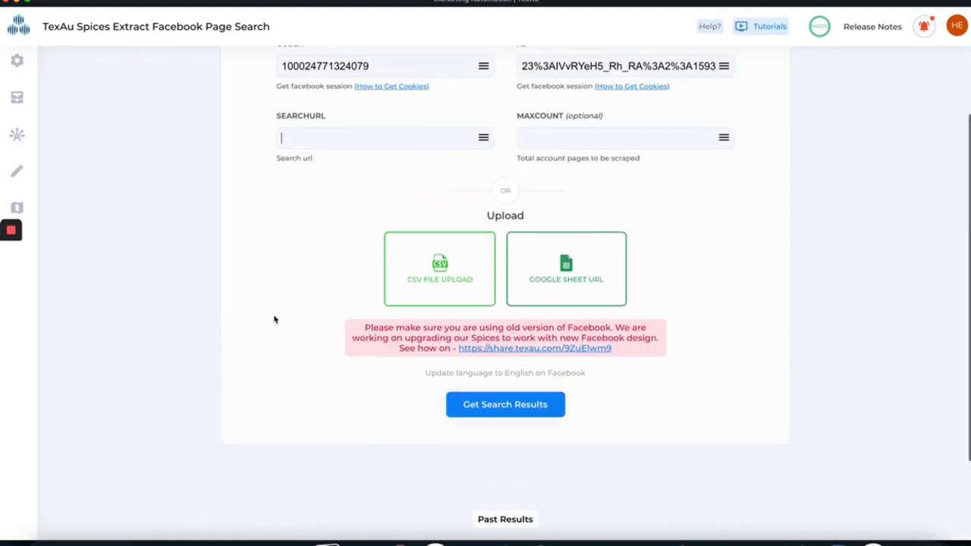
pyautogui.scroll(-3, 275, 320)
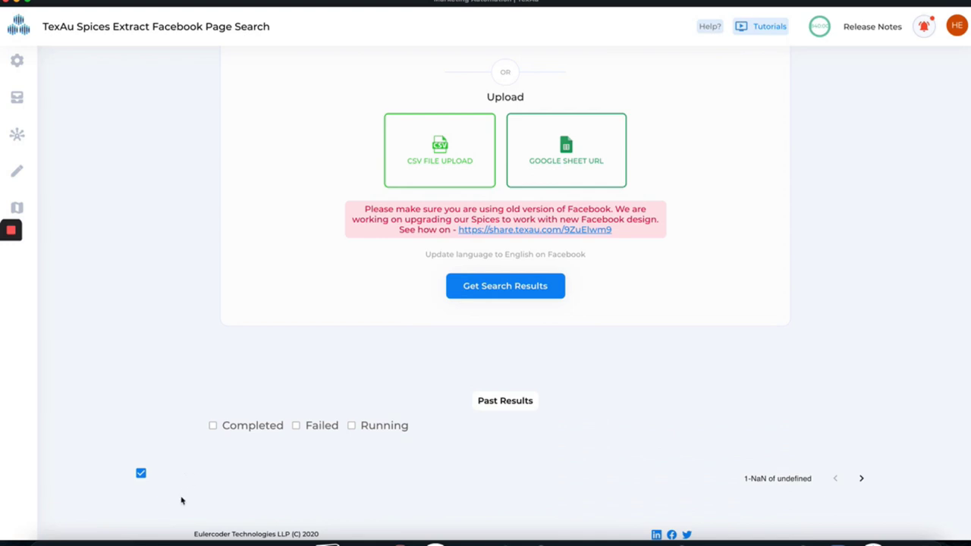
# Step: Open the Twitter Advanced Search spice and name its past execution Test-Desktop
pyautogui.click(38, 62)
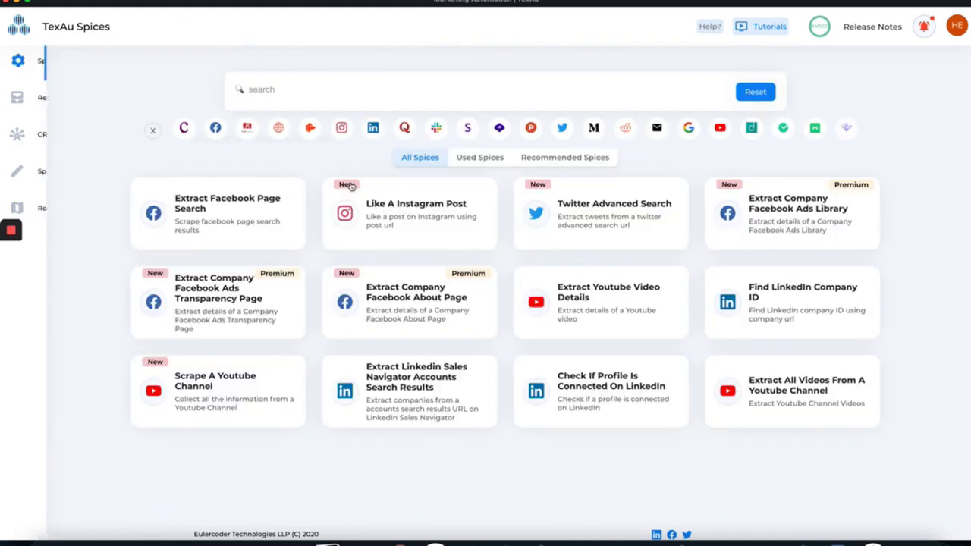
pyautogui.click(551, 205)
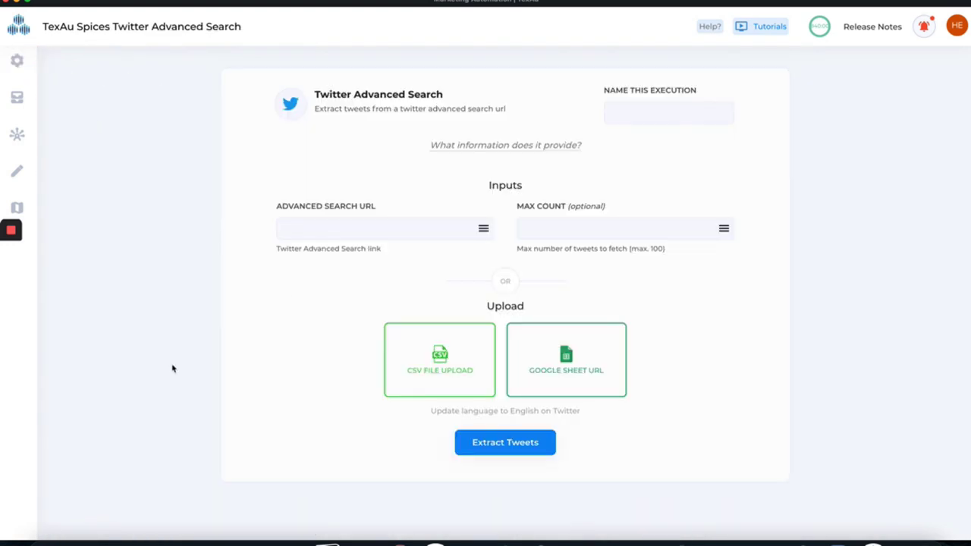
pyautogui.scroll(-5, 173, 369)
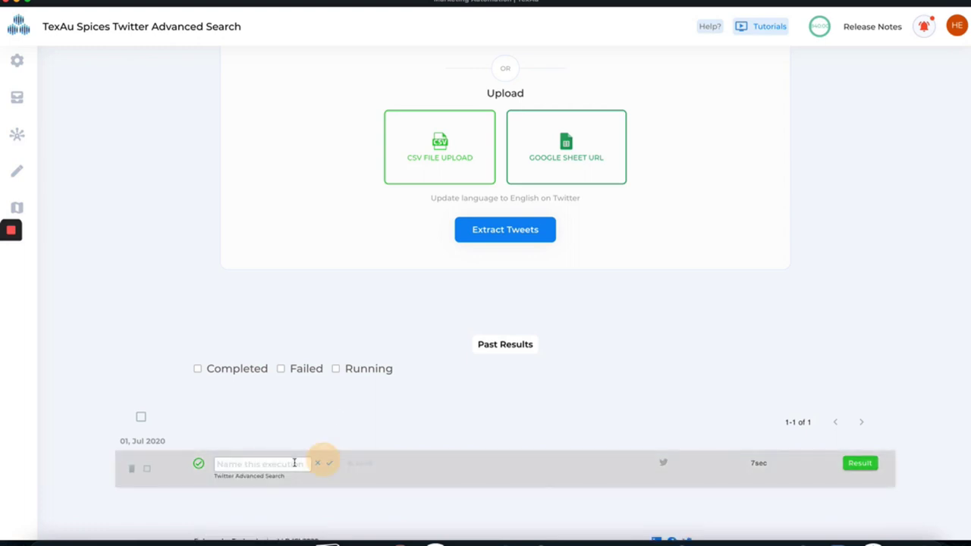
pyautogui.write('Te')
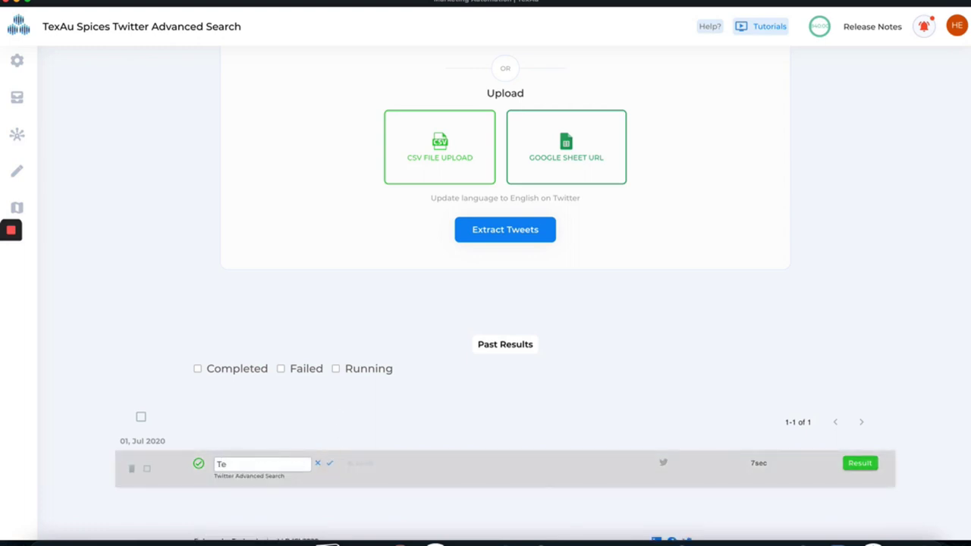
pyautogui.write('st-Desktop')
pyautogui.click(330, 463)
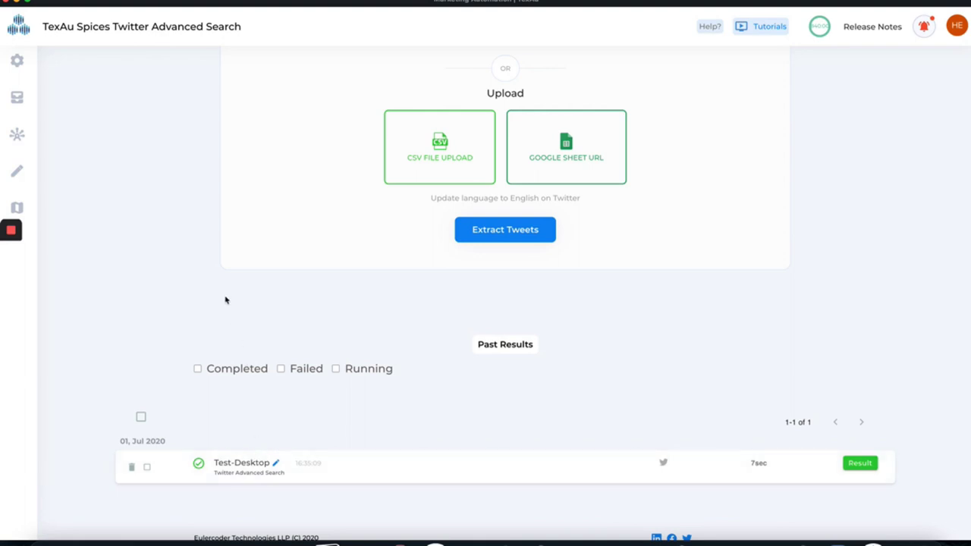
pyautogui.scroll(3, 225, 301)
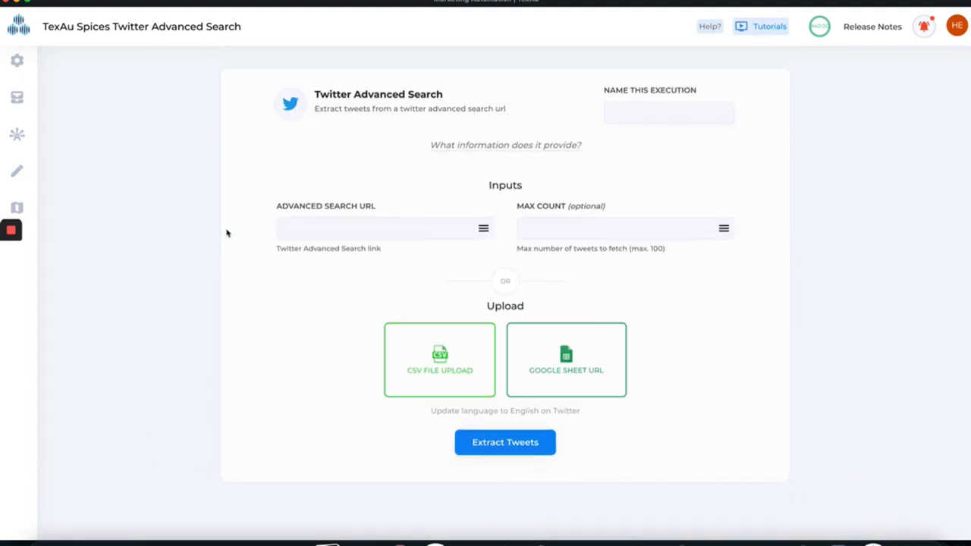
# Step: Return to the spices overview and reopen the Twitter Advanced Search spice
pyautogui.moveTo(10, 188)
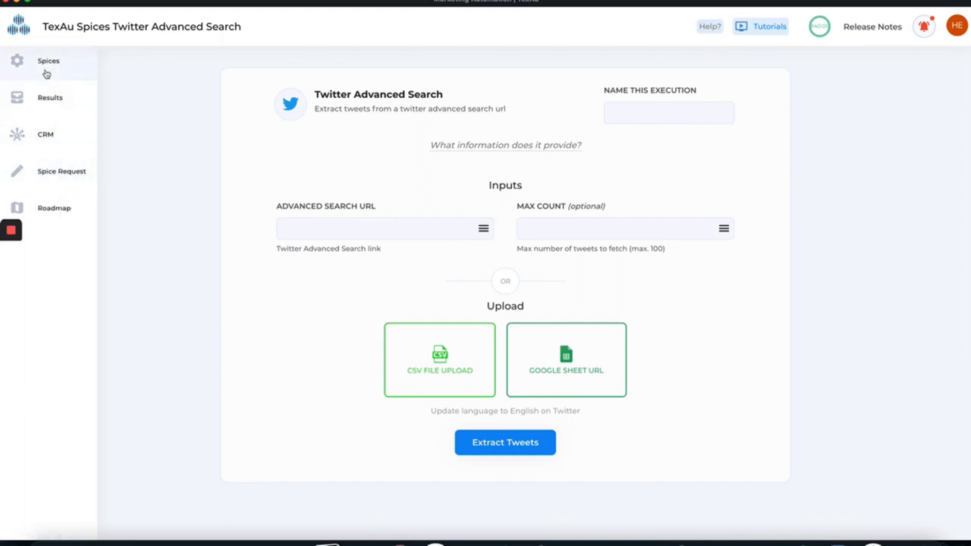
pyautogui.click(46, 73)
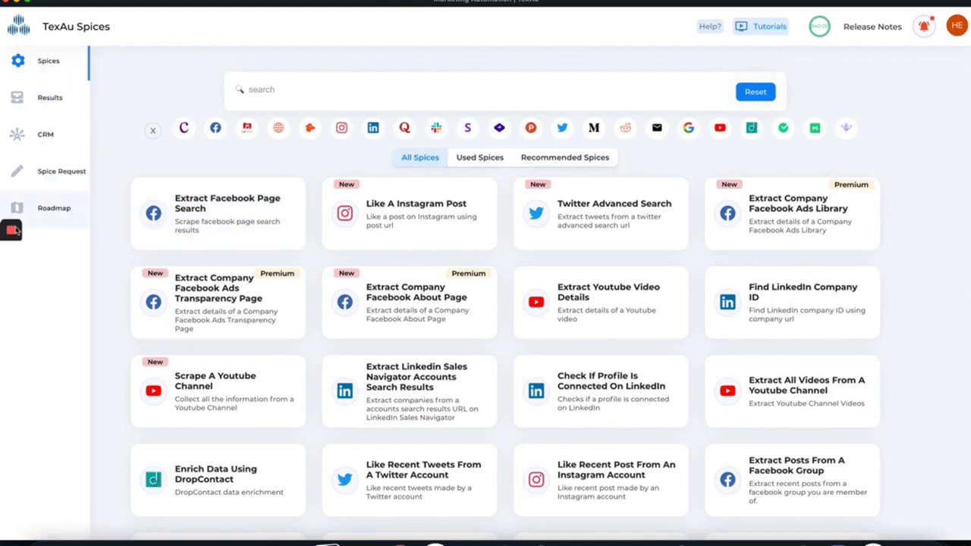
pyautogui.moveTo(8, 237)
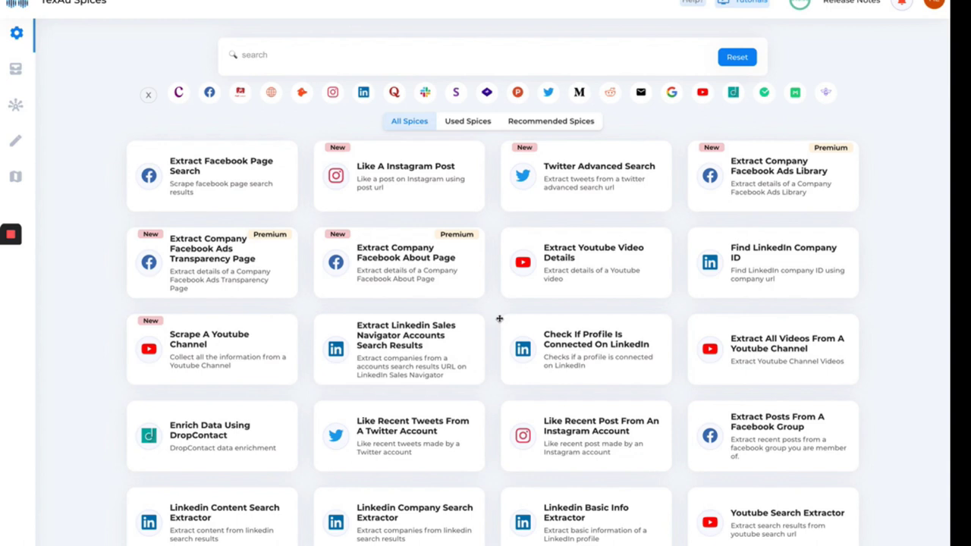
pyautogui.click(573, 172)
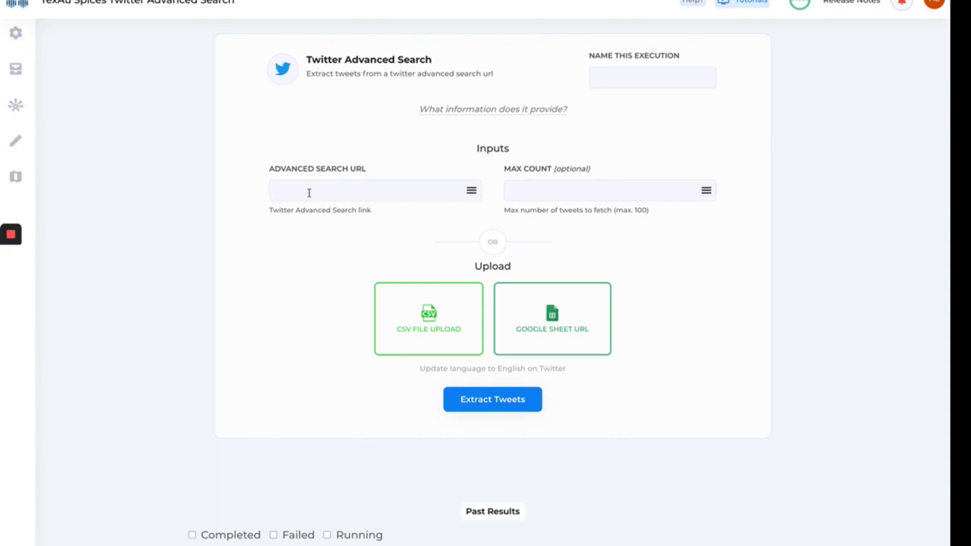
# Step: Switch to the browser and open Twitter's advanced search page (twitter.com/search-advanced?lang=en) in a new tab
pyautogui.hotkey('ctrl', 'Right')
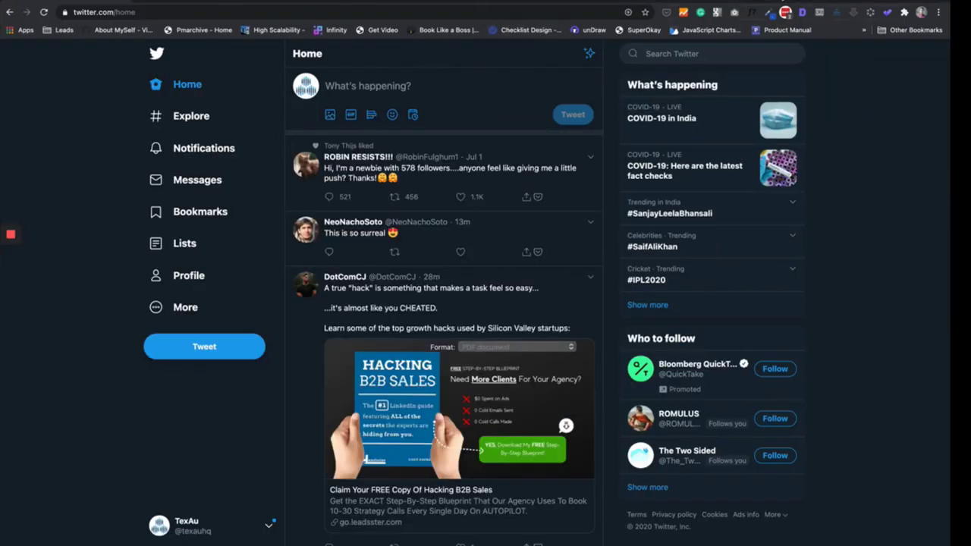
pyautogui.hotkey('ctrl', 't')
pyautogui.hotkey('ctrl', 'l')
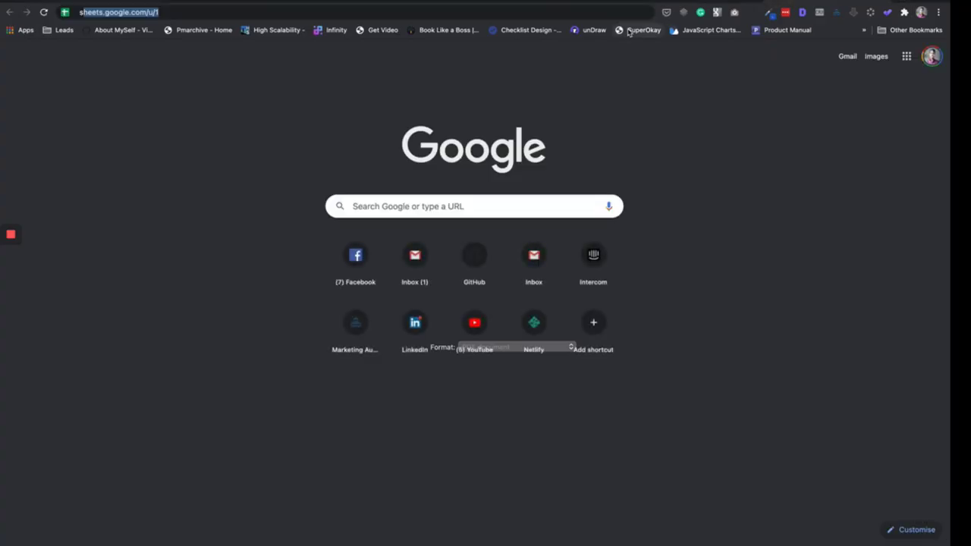
pyautogui.write('sd')
pyautogui.press('BackSpace')
pyautogui.press('BackSpace')
pyautogui.write('adam')
pyautogui.press('BackSpace')
pyautogui.write('c')
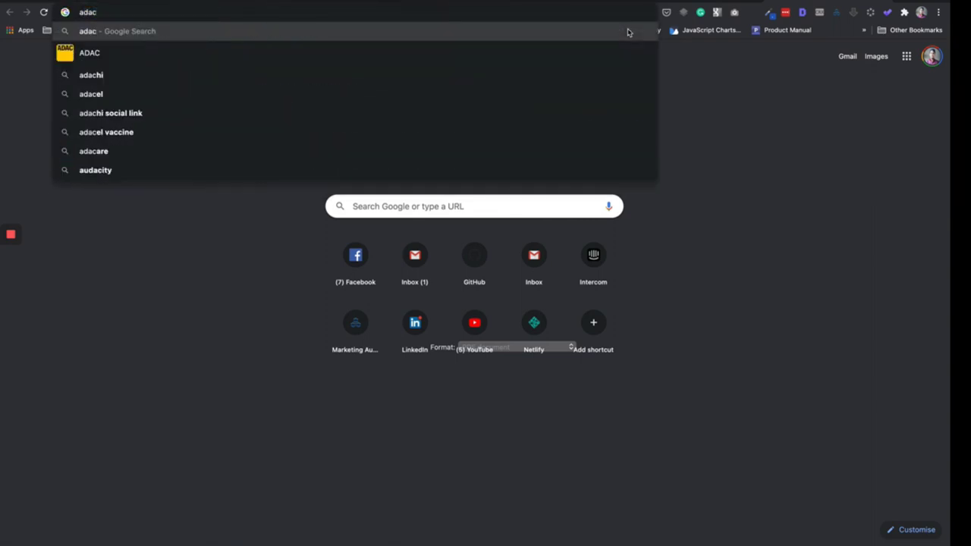
pyautogui.press('BackSpace')
pyautogui.press('BackSpace')
pyautogui.write('van')
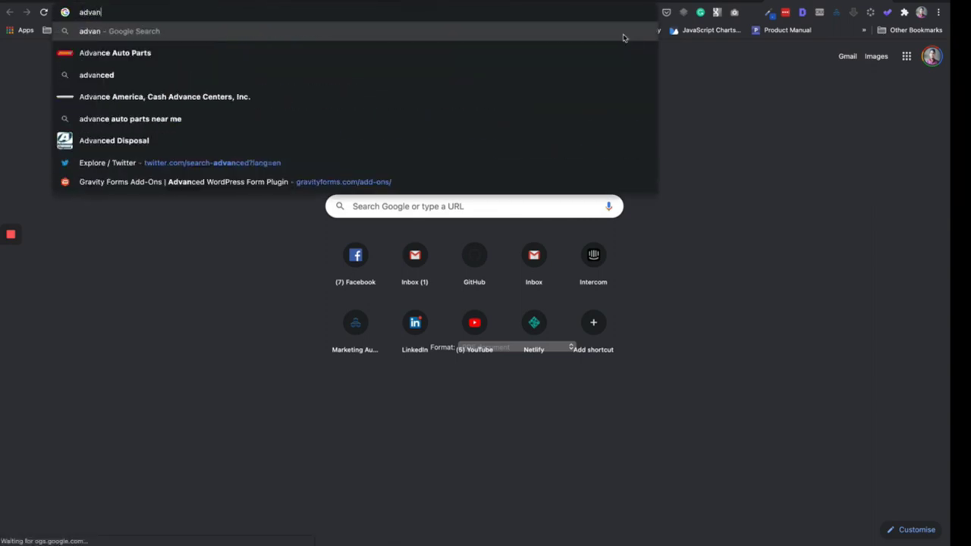
pyautogui.click(323, 160)
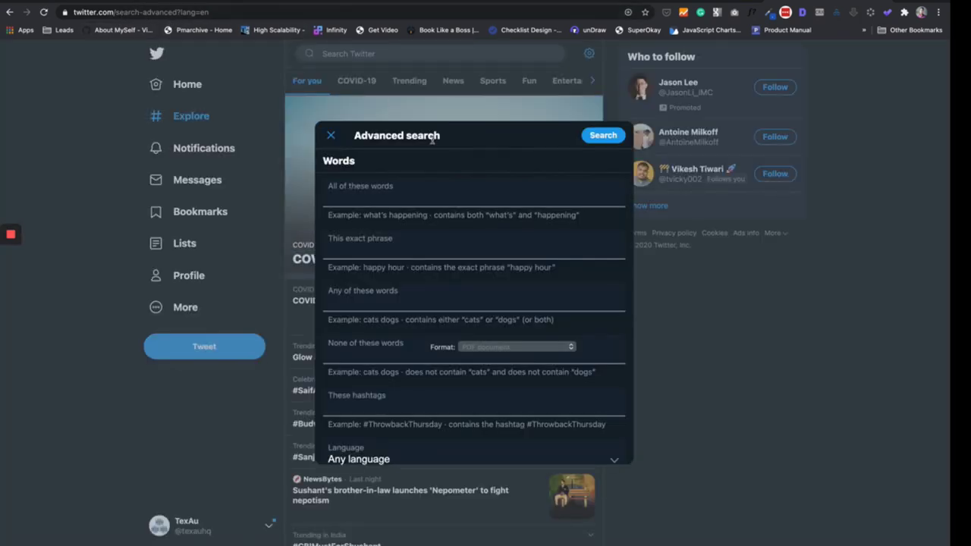
# Step: Run an advanced search for tweets containing all of these words: Scraping, and show the latest tweets
pyautogui.click(386, 187)
pyautogui.write('Linked')
pyautogui.click(367, 201)
pyautogui.doubleClick(347, 198)
pyautogui.write('Scraping')
pyautogui.scroll(-2, 413, 284)
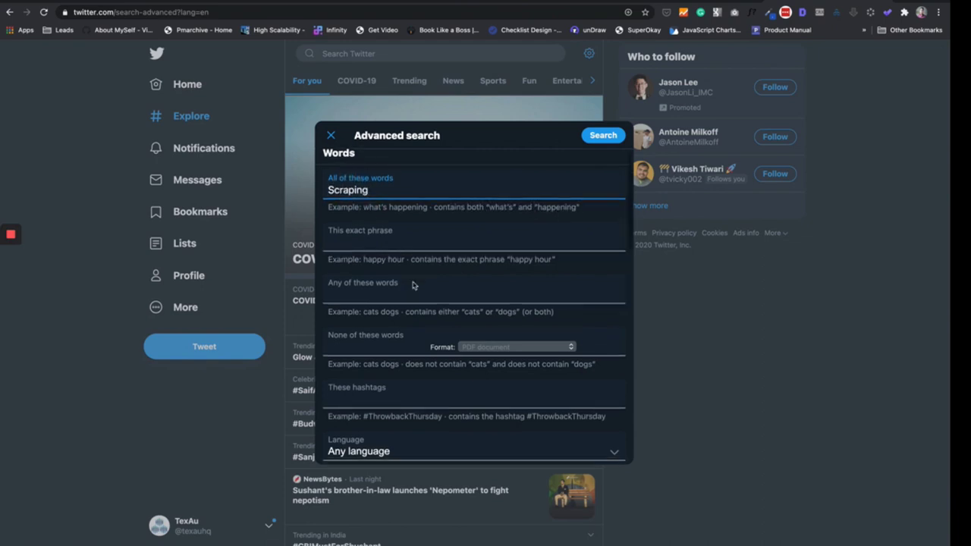
pyautogui.scroll(3, 440, 219)
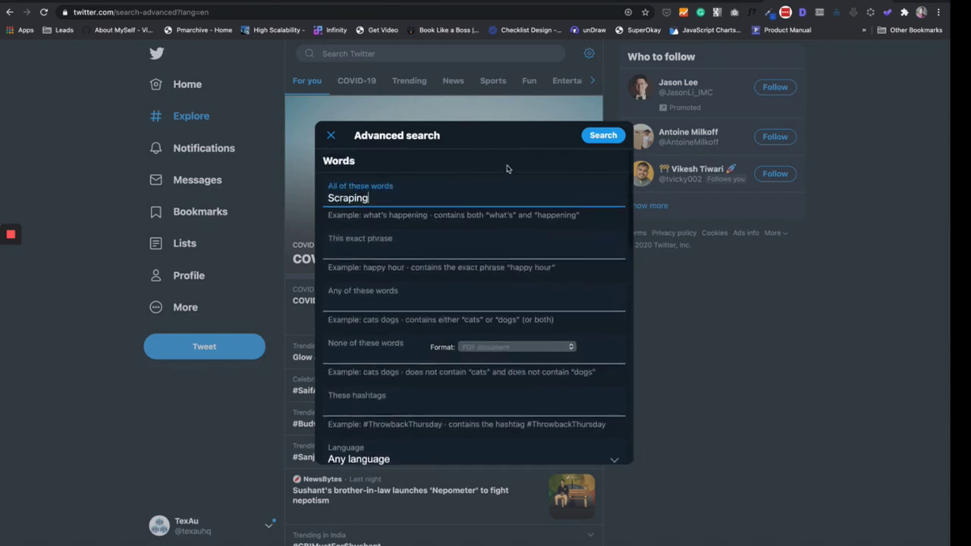
pyautogui.click(584, 137)
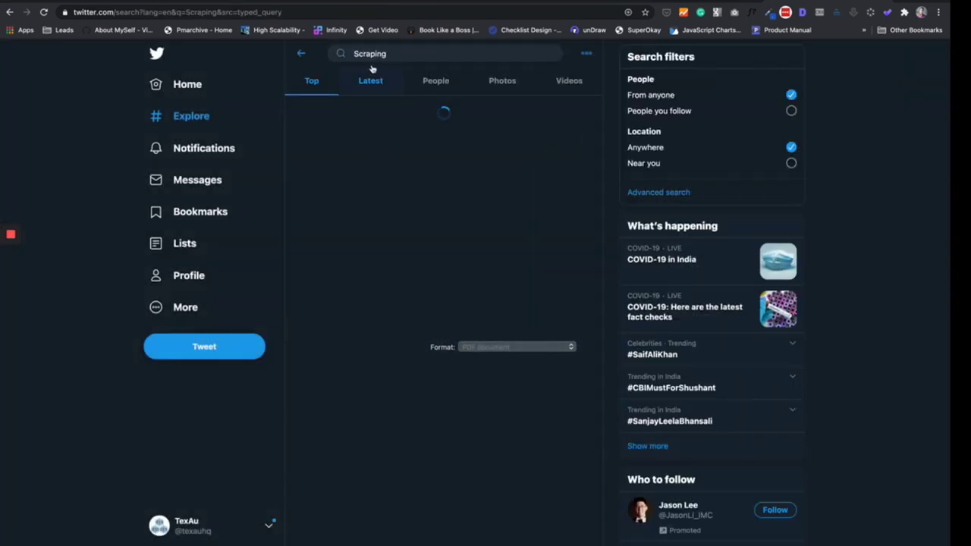
pyautogui.click(372, 81)
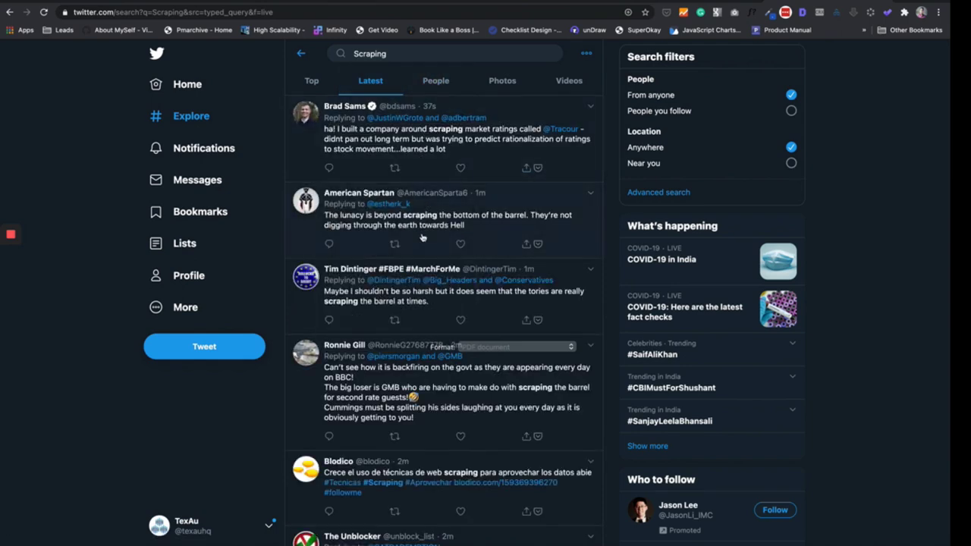
# Step: Refine the tweet search to Scraping LinkedIn, look through the latest tweets and select the search page's URL
pyautogui.click(399, 53)
pyautogui.write('LinkedIn')
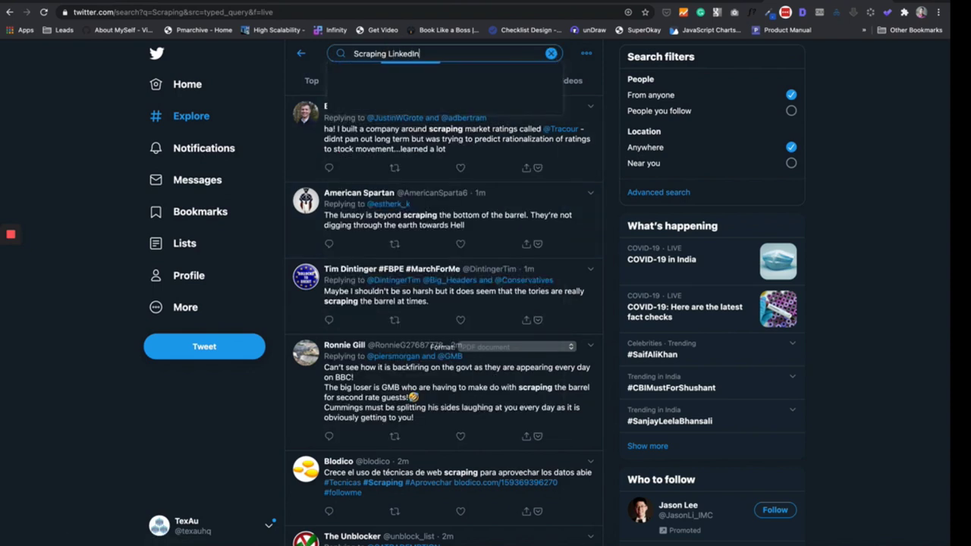
pyautogui.press('Return')
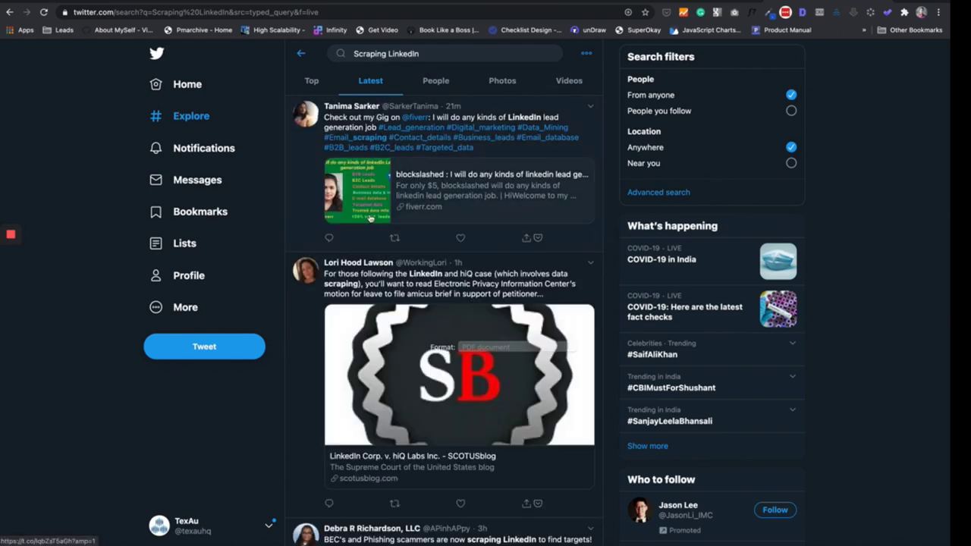
pyautogui.scroll(-5, 416, 296)
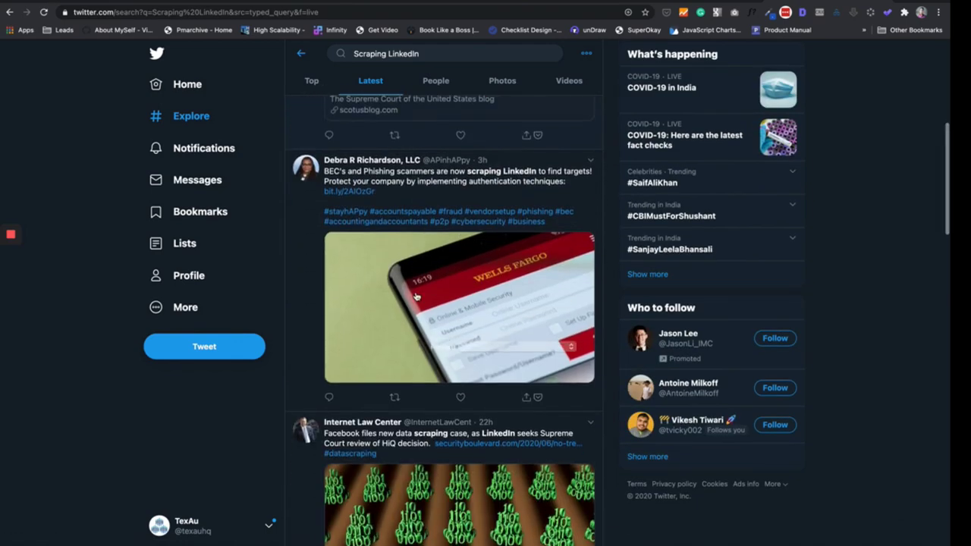
pyautogui.scroll(-3, 415, 296)
pyautogui.scroll(8, 449, 171)
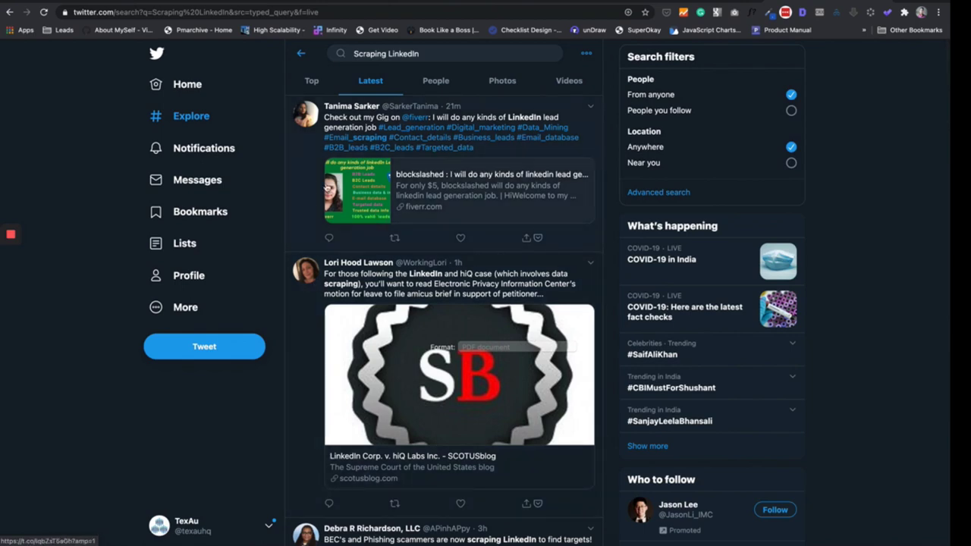
pyautogui.scroll(-5, 314, 287)
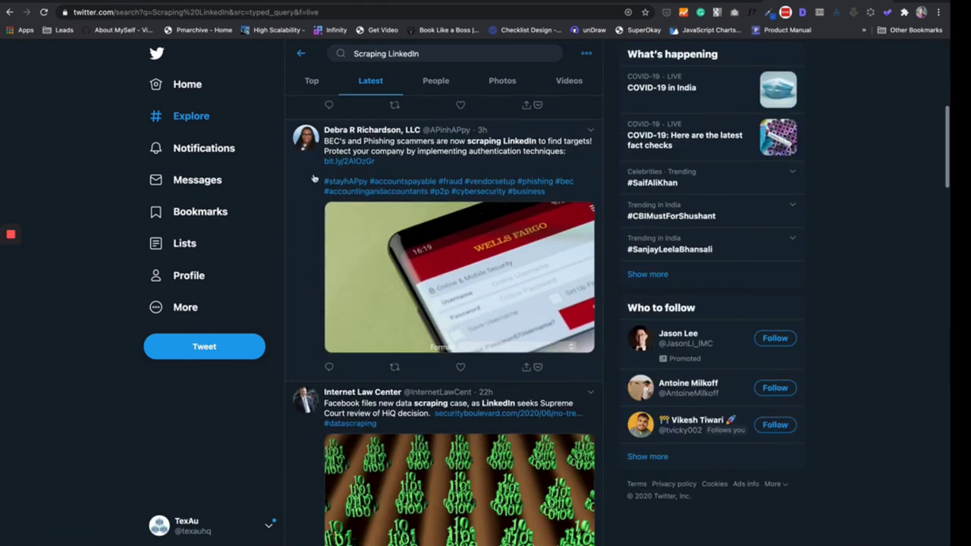
pyautogui.click(277, 12)
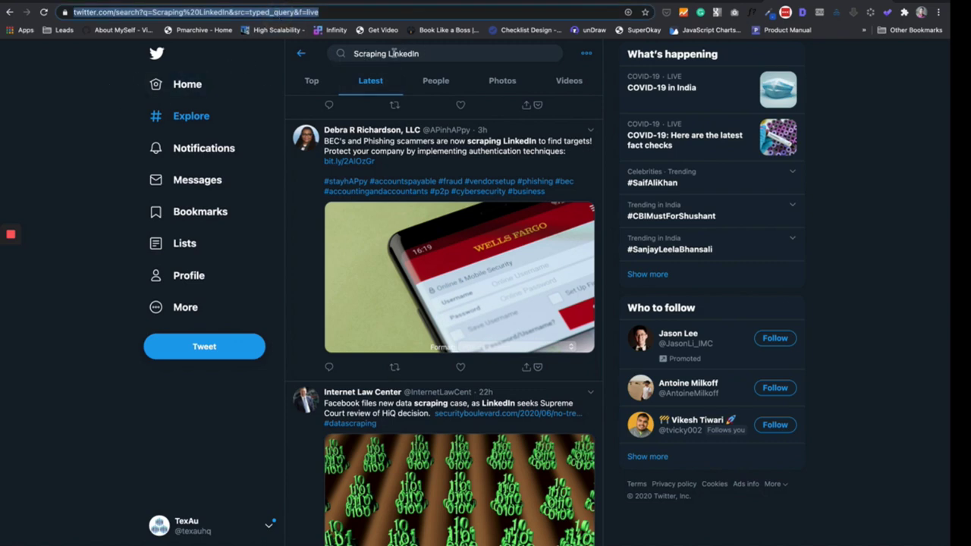
# Step: Leave the Scraping LinkedIn search and reopen Twitter's advanced search form at twitter.com/search-advanced?lang=en
pyautogui.click(8, 12)
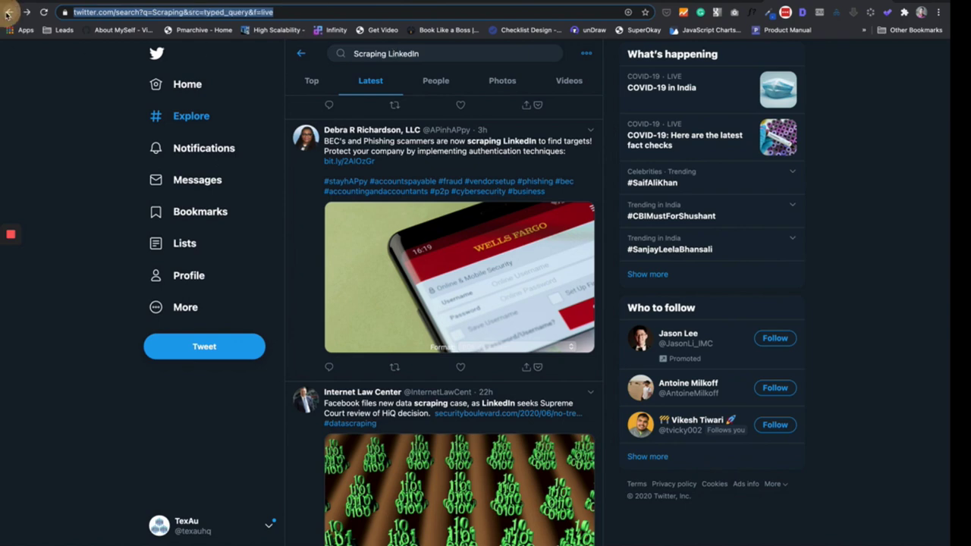
pyautogui.click(8, 12)
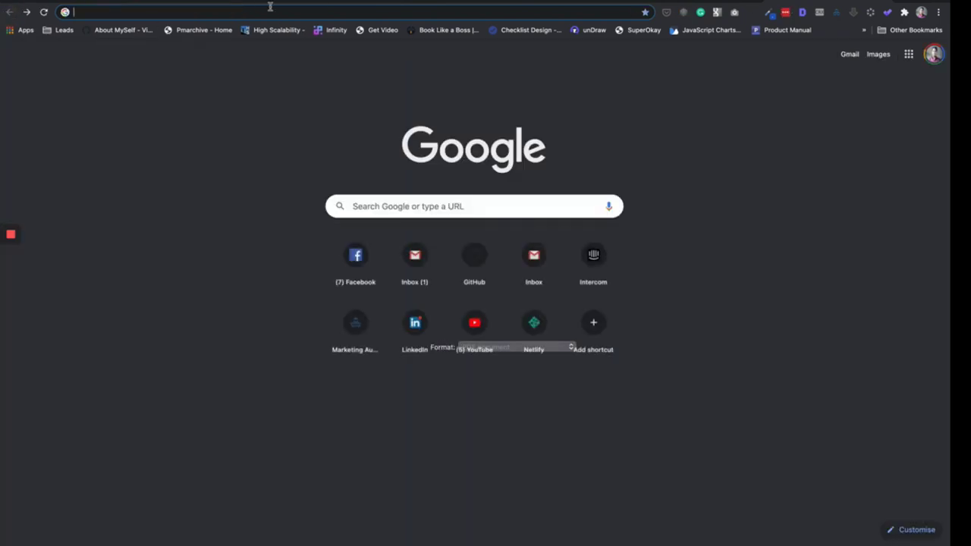
pyautogui.click(27, 12)
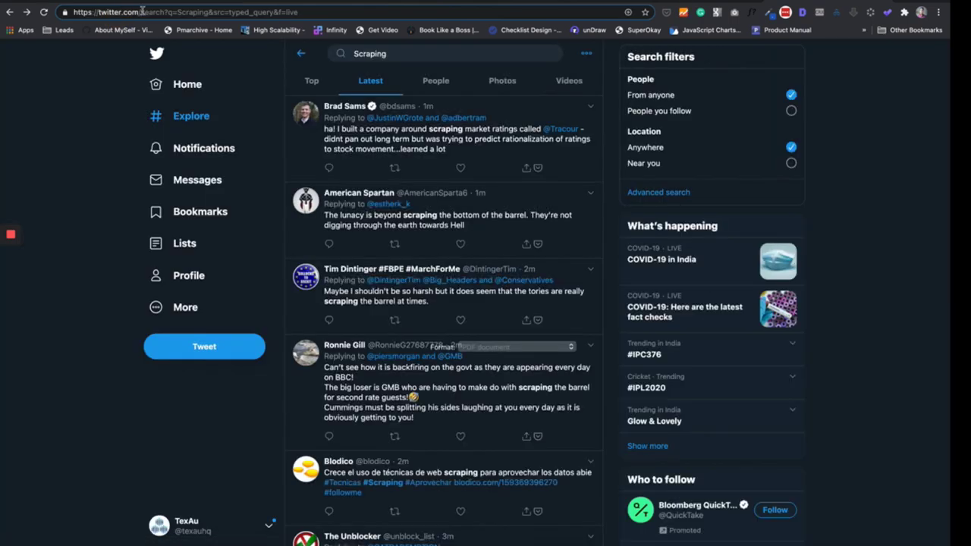
pyautogui.moveTo(145, 12); pyautogui.dragTo(371, 36)
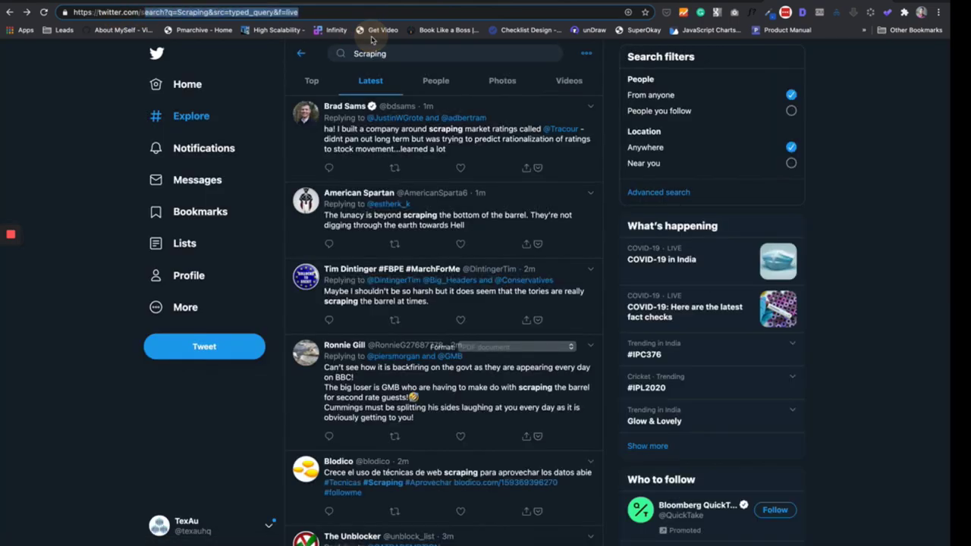
pyautogui.press('BackSpace')
pyautogui.press('Down')
pyautogui.press('Down')
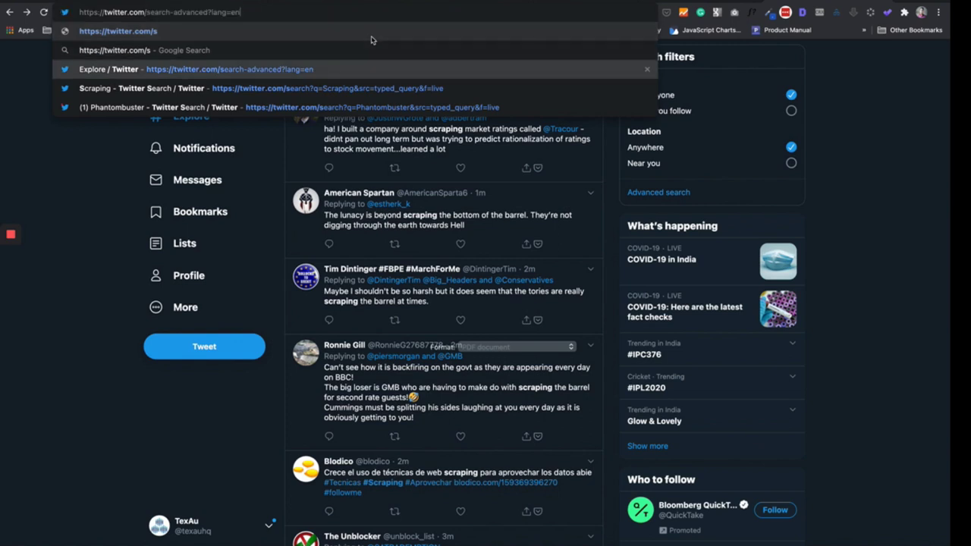
pyautogui.press('Return')
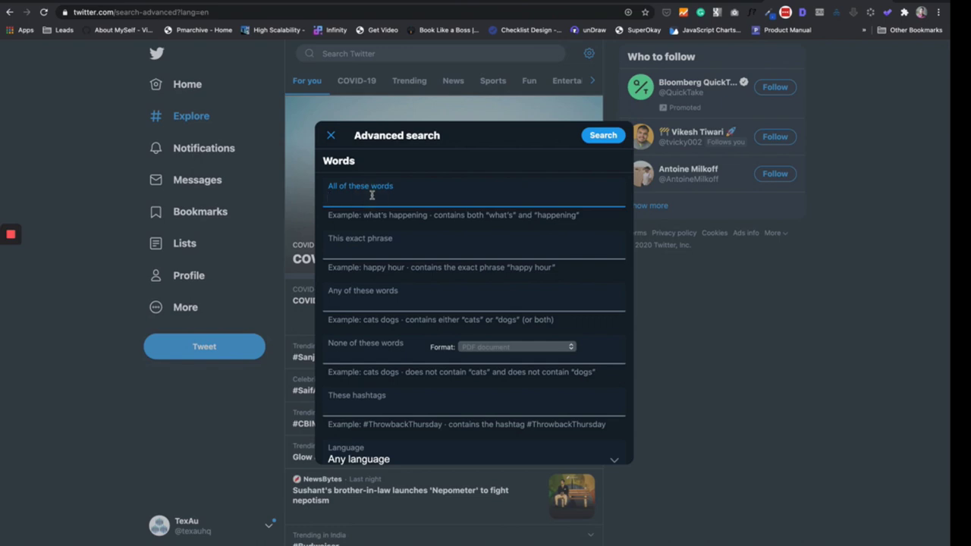
# Step: Run an advanced search for tweets with all of the words Lead generation and look through the latest tweets
pyautogui.write('Lead geenneration')
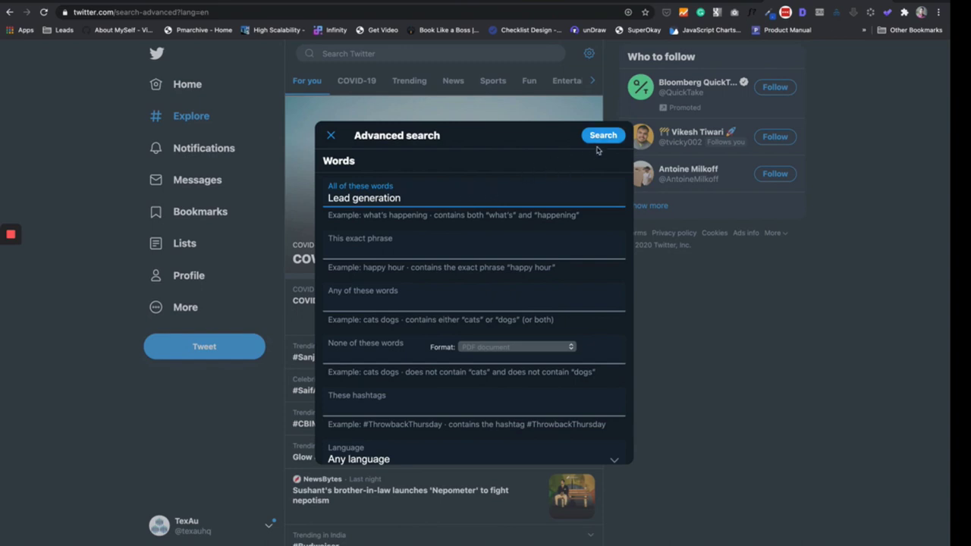
pyautogui.click(603, 136)
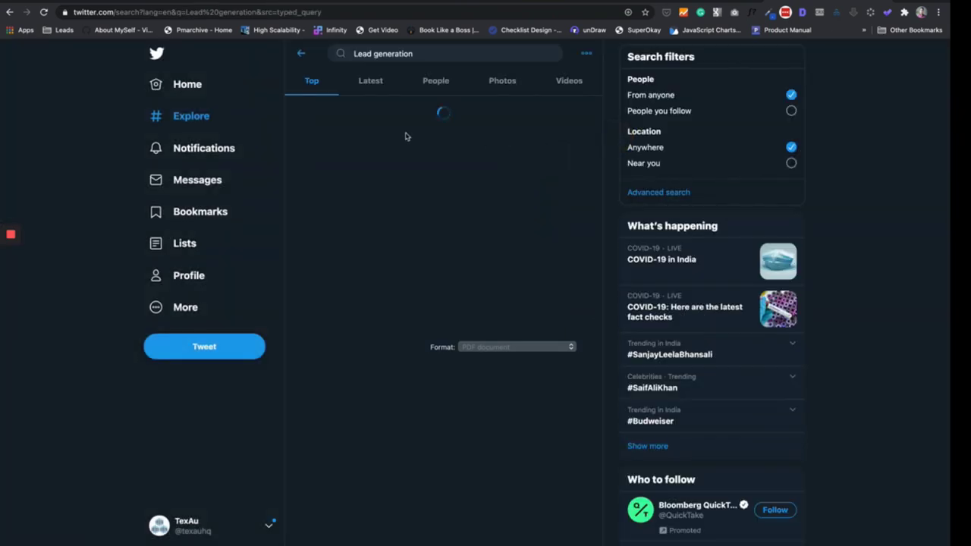
pyautogui.click(370, 83)
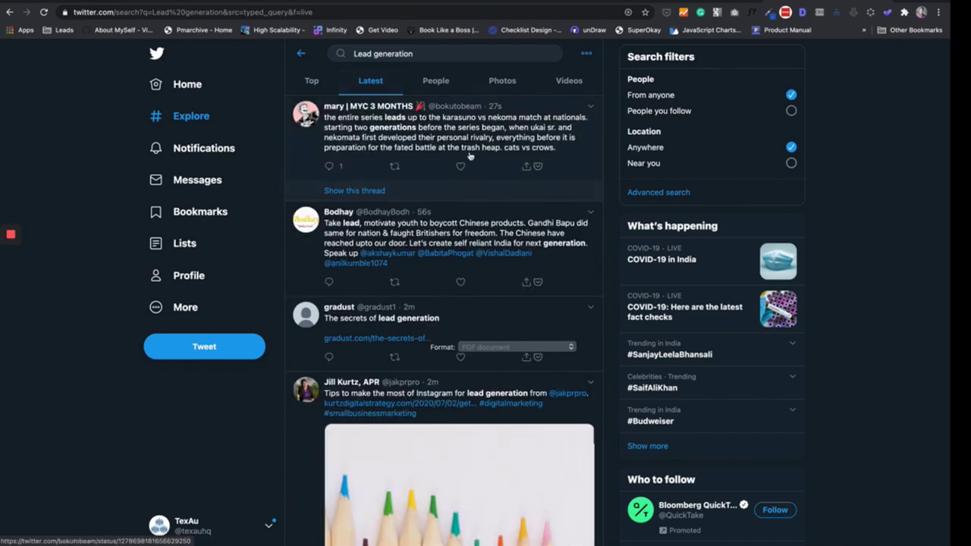
pyautogui.scroll(-8, 421, 219)
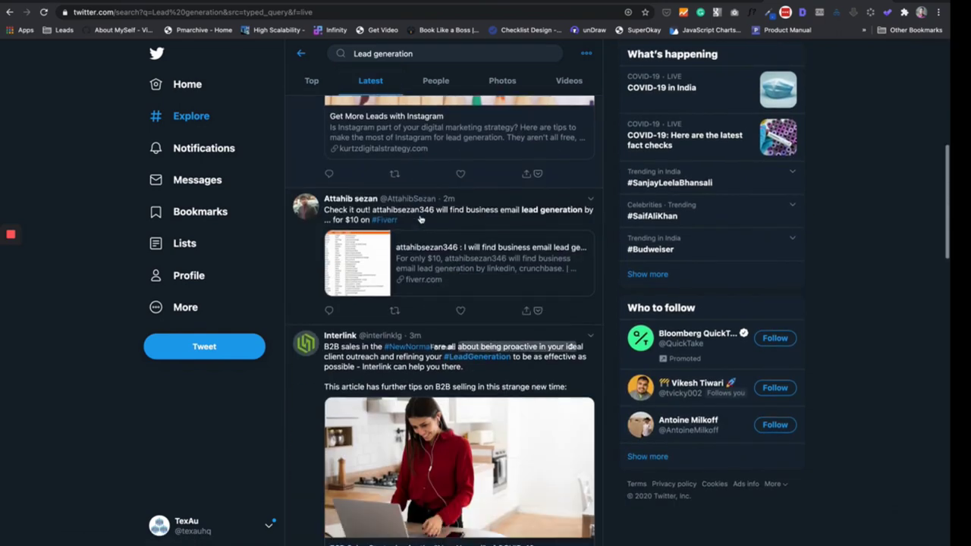
pyautogui.scroll(-6, 421, 218)
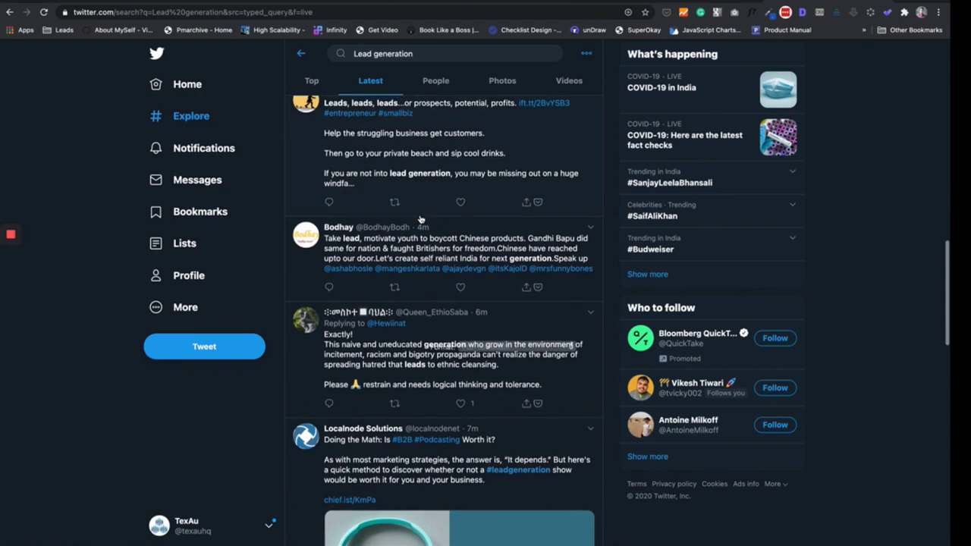
# Step: Copy the Lead generation search URL and paste it as the Advanced Search URL of the TexAu Twitter Advanced Search spice
pyautogui.click(312, 13)
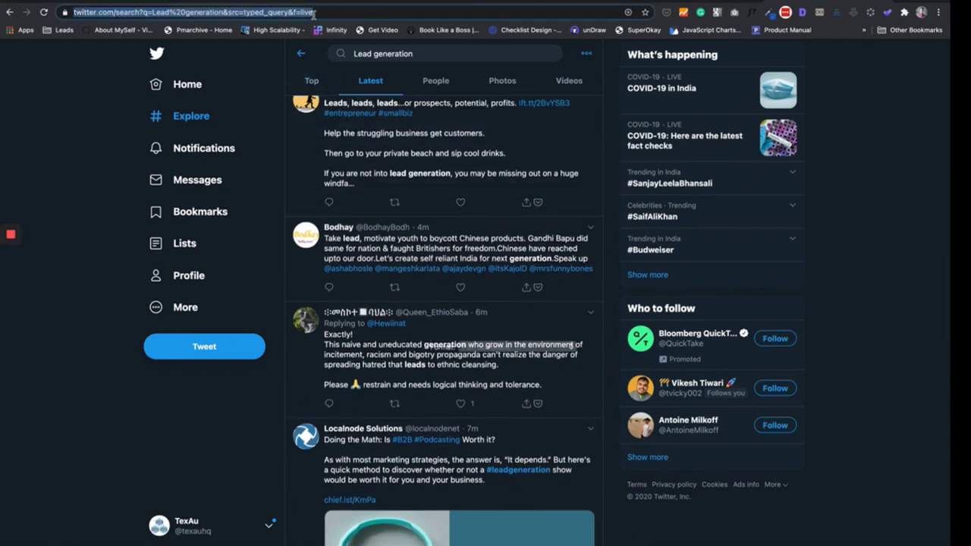
pyautogui.press('super+c')
pyautogui.hotkey('ctrl', 'Right')
pyautogui.click(372, 191)
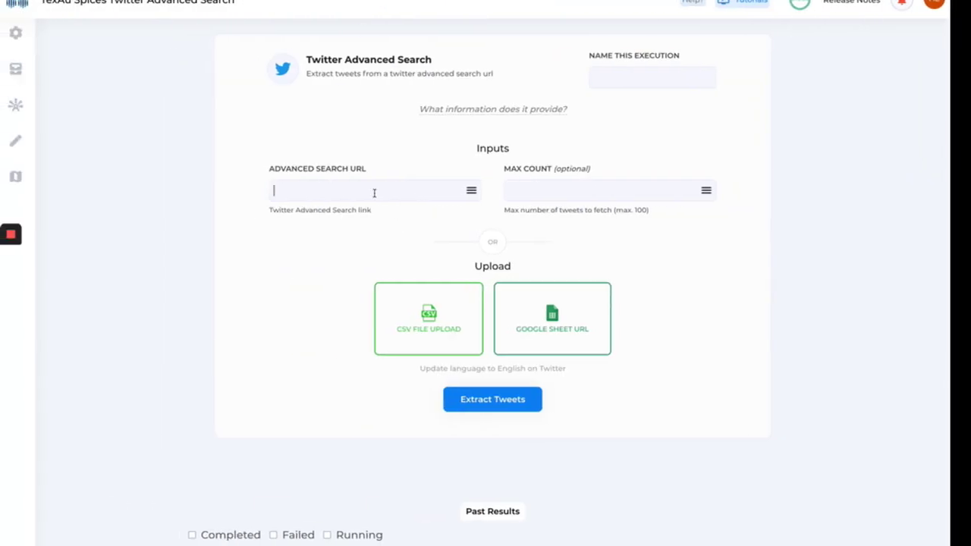
pyautogui.press('super+v')
# Step: Set the max count to 10, start extracting the tweets and check the execution under the past results
pyautogui.click(535, 186)
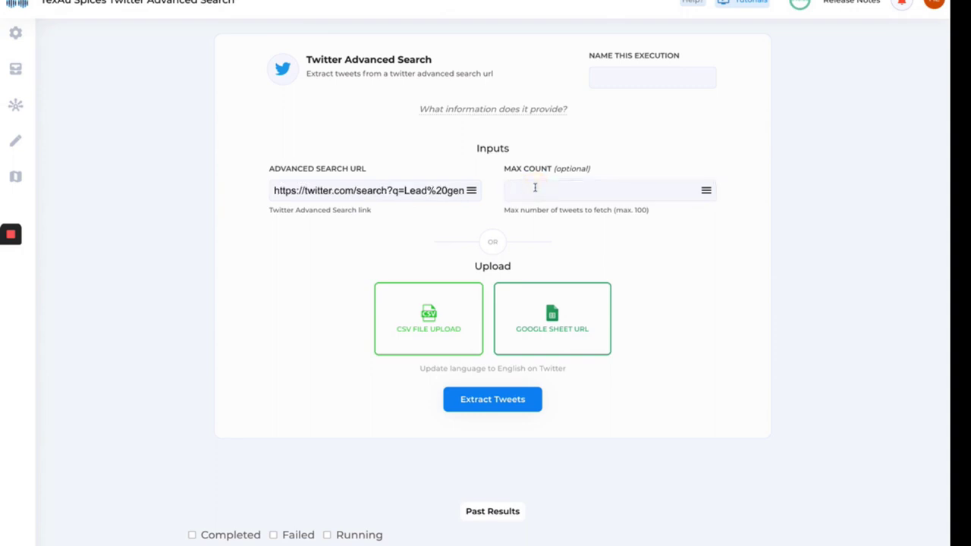
pyautogui.write('1')
pyautogui.write('10')
pyautogui.click(465, 400)
pyautogui.scroll(-3, 251, 262)
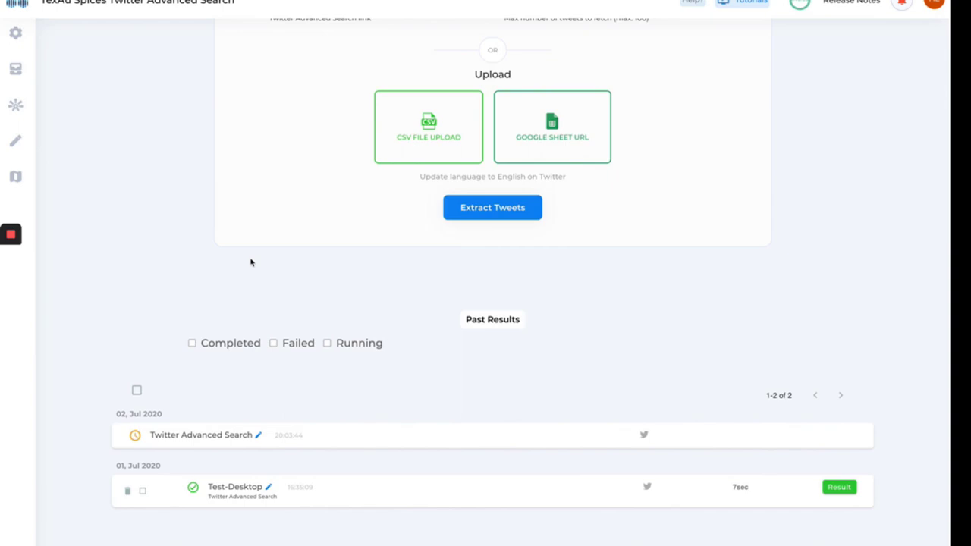
pyautogui.scroll(4, 252, 263)
pyautogui.hotkey('ctrl', 'Right')
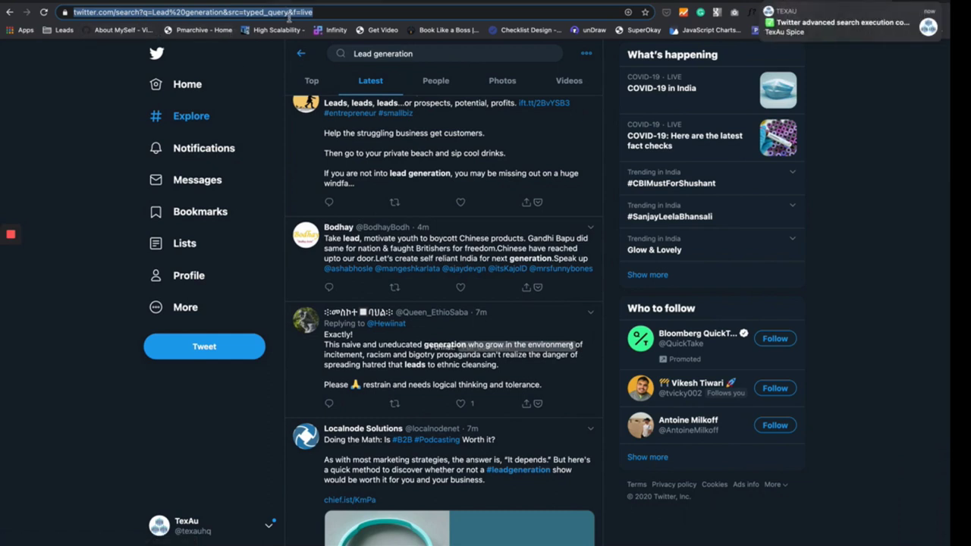
pyautogui.hotkey('ctrl', 'Left')
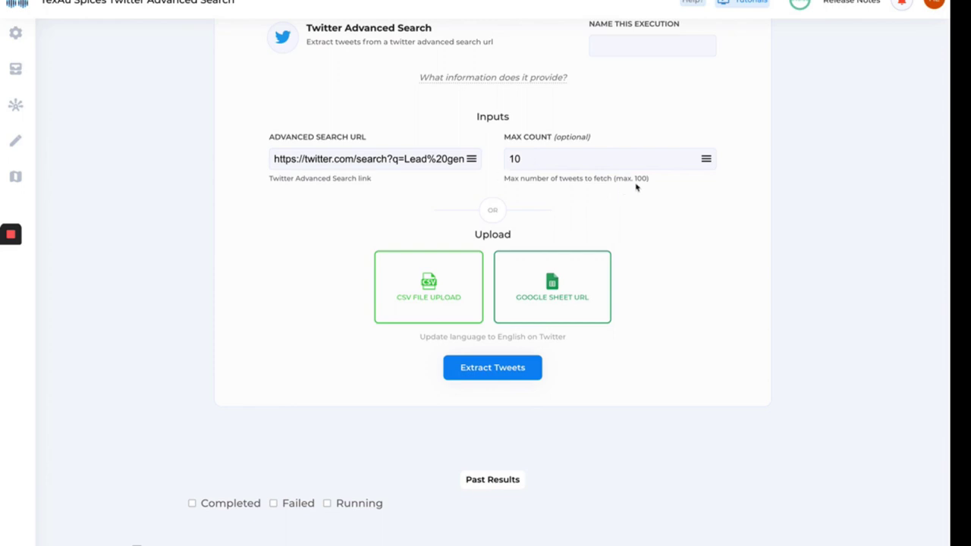
pyautogui.scroll(-3, 306, 250)
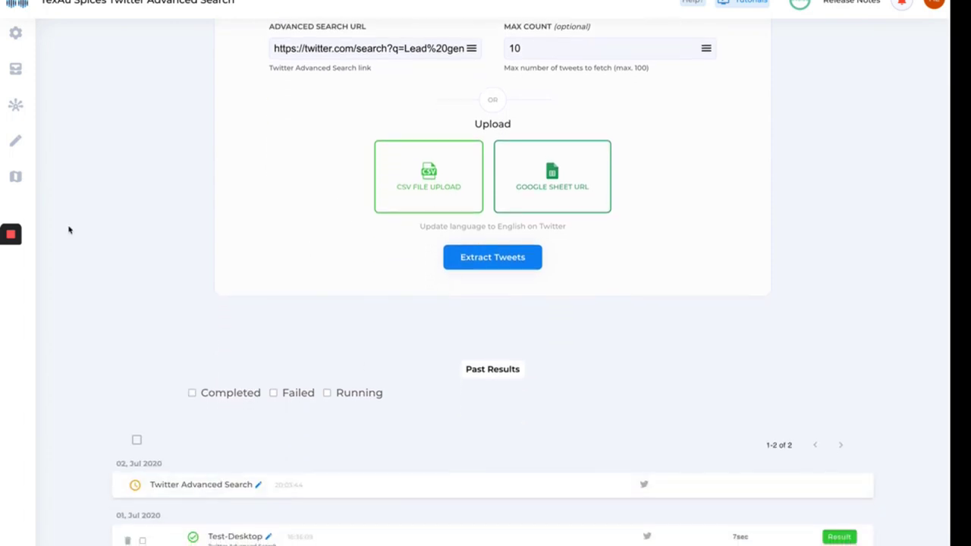
# Step: Go to the results overview and open the extracted data of the newest Twitter Advanced Search execution from 02 Jul 2020
pyautogui.moveTo(28, 131)
pyautogui.click(45, 69)
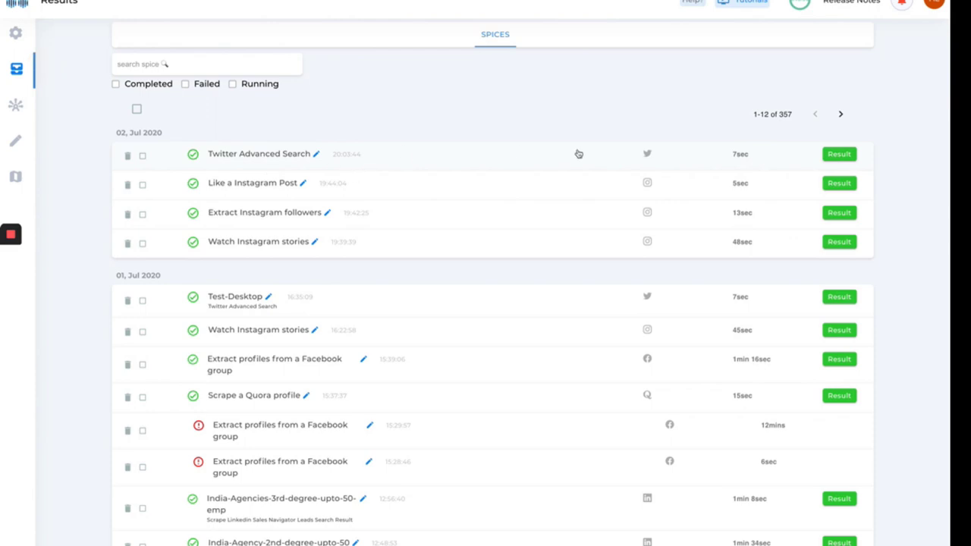
pyautogui.click(840, 154)
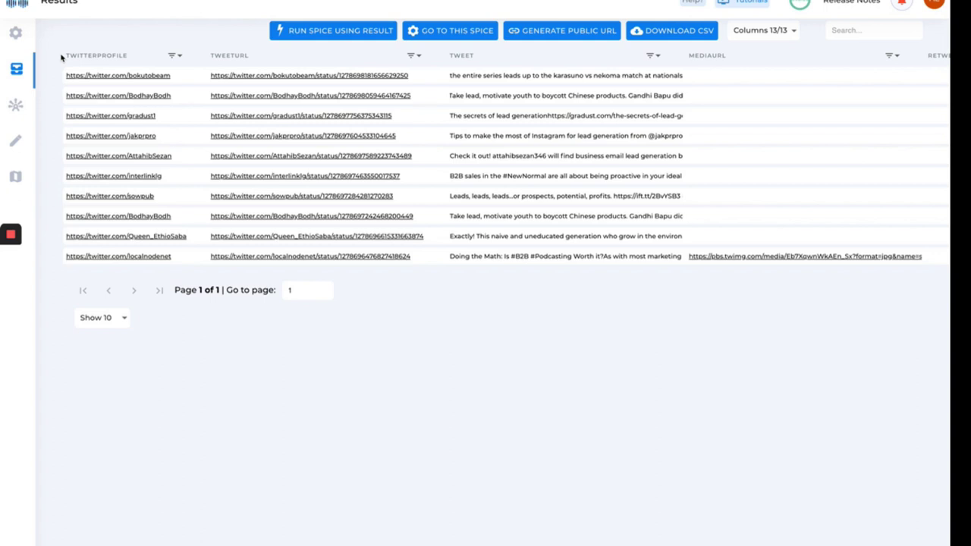
# Step: Go back to the spices list, search for follower and open the Extract Twitter Followers spice
pyautogui.click(4, 34)
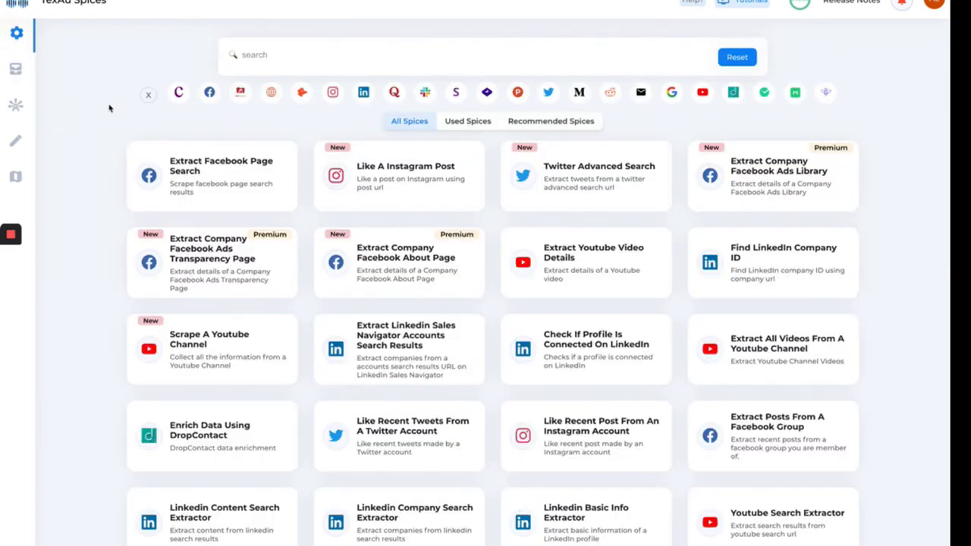
pyautogui.click(302, 62)
pyautogui.write('f')
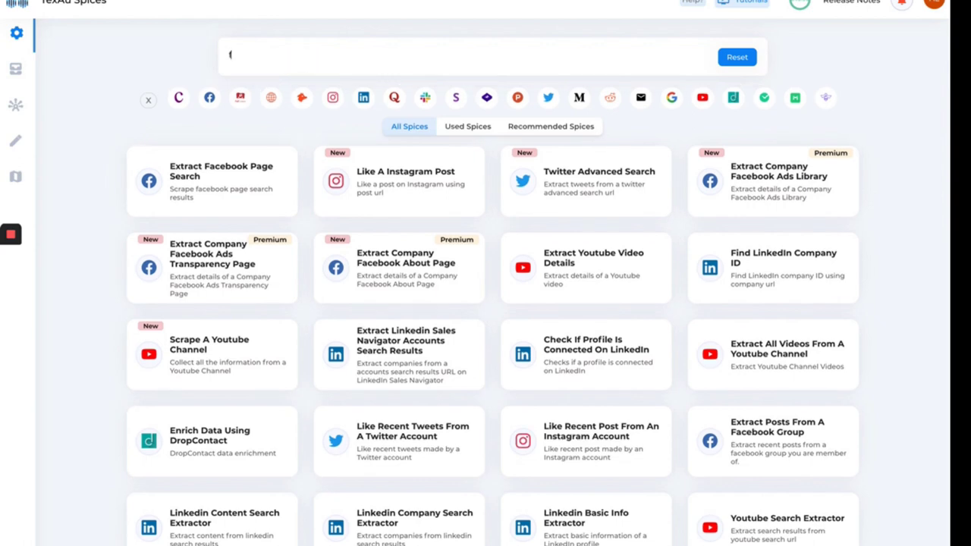
pyautogui.write('ollower')
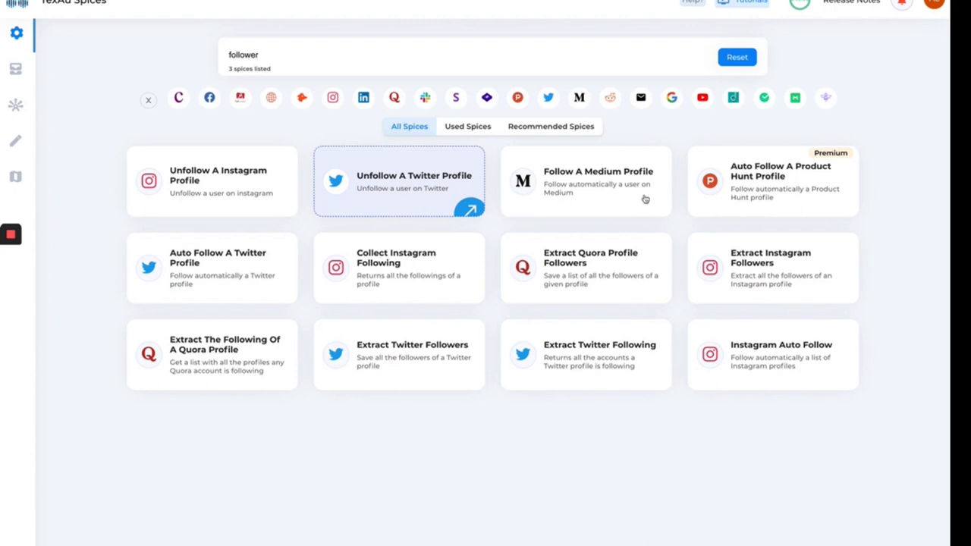
pyautogui.click(451, 334)
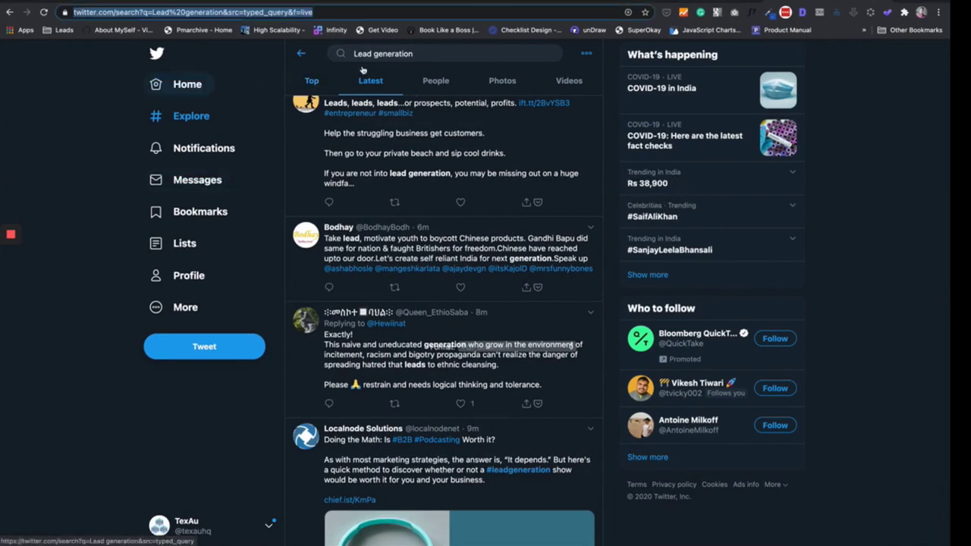
# Step: Switch to Twitter in the browser and look through the latest tweets for Lead generation
pyautogui.scroll(1, 315, 142)
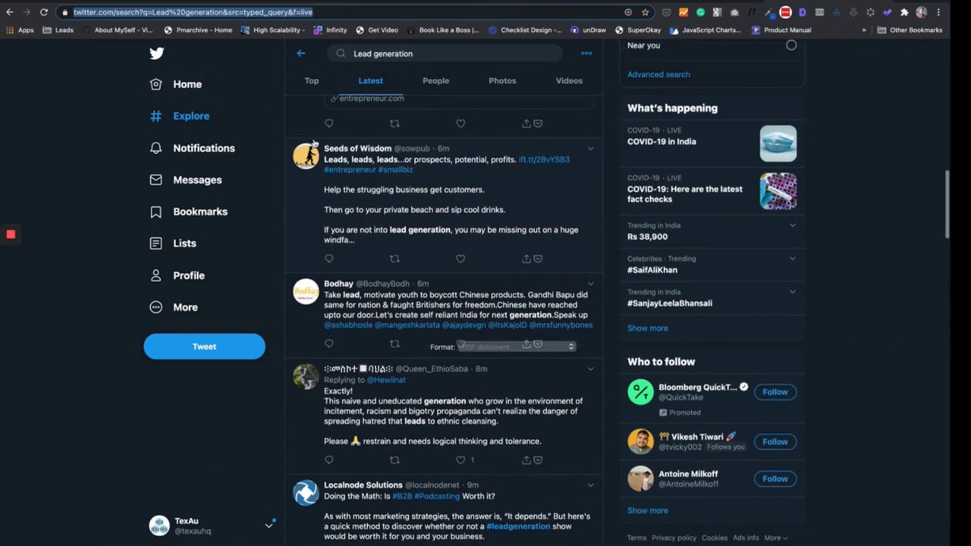
pyautogui.scroll(6, 315, 142)
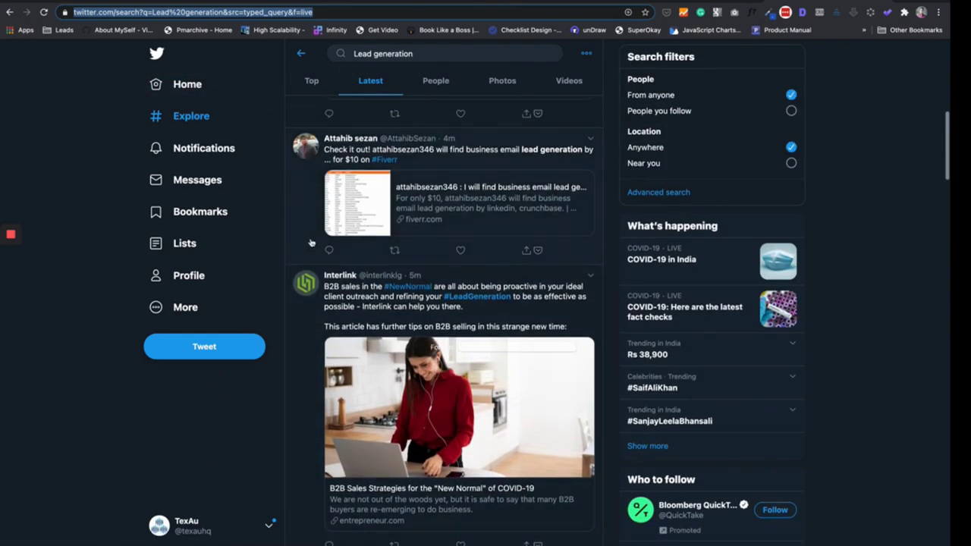
pyautogui.scroll(7, 311, 242)
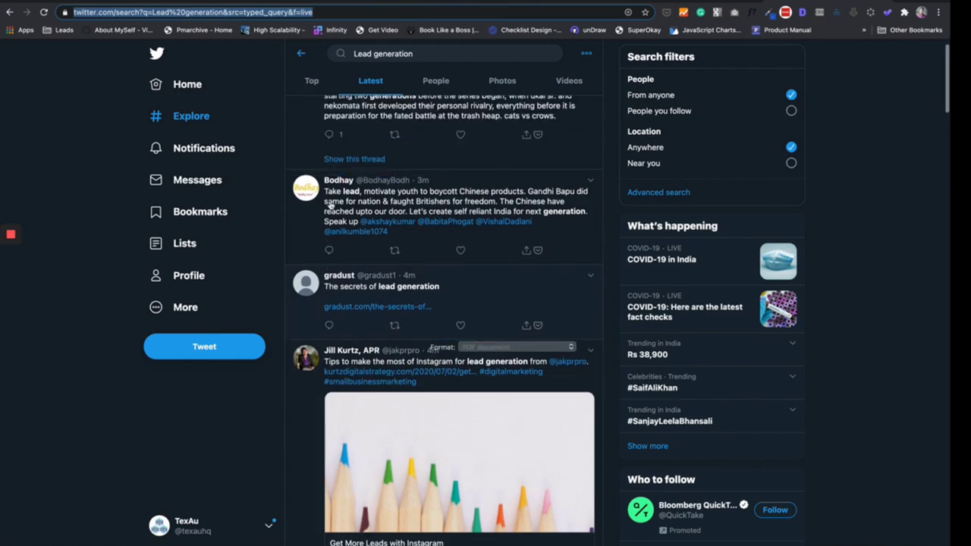
pyautogui.scroll(3, 332, 203)
pyautogui.scroll(-5, 321, 202)
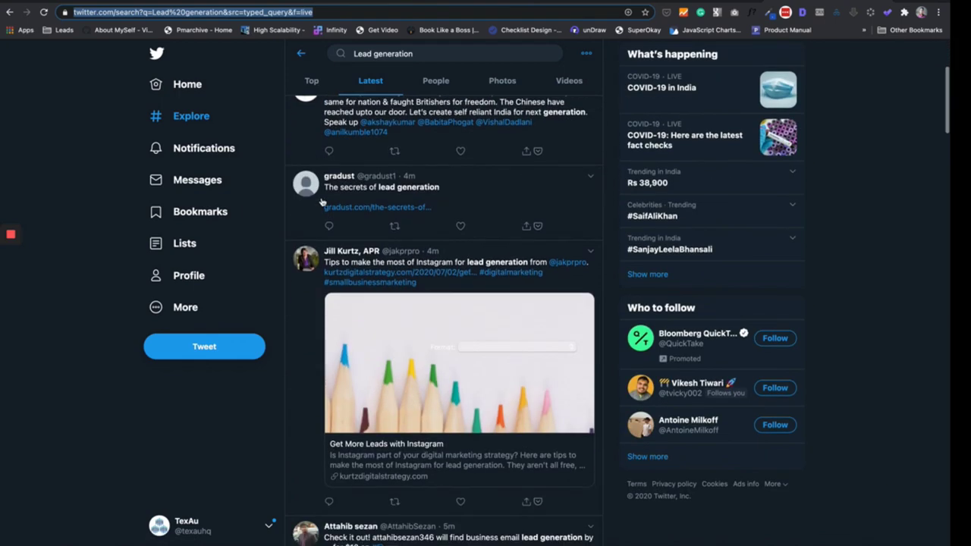
pyautogui.scroll(-12, 321, 202)
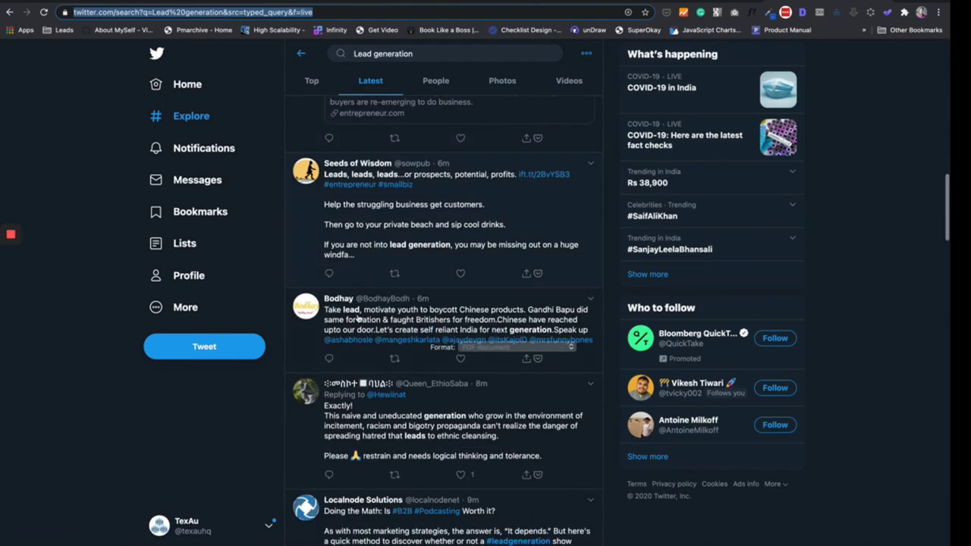
pyautogui.scroll(-6, 358, 319)
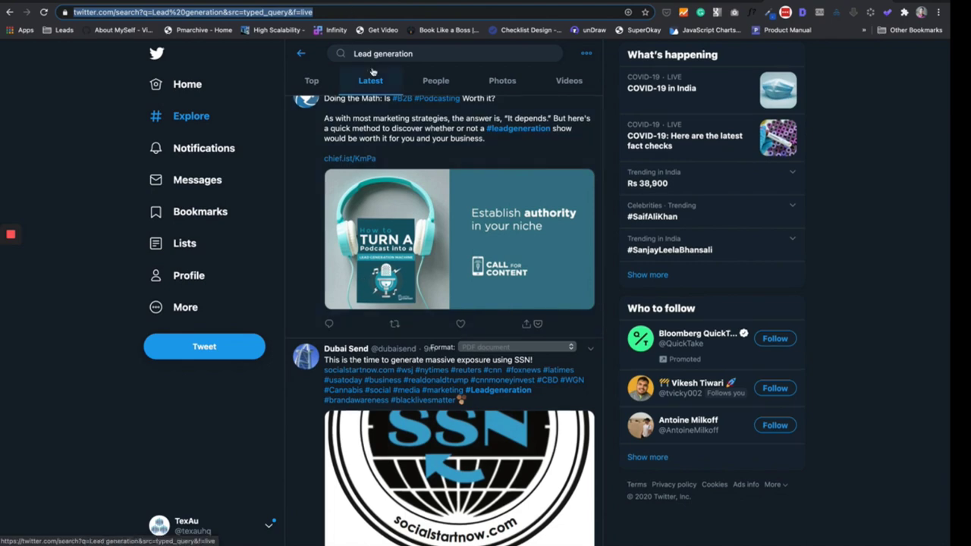
pyautogui.click(373, 74)
pyautogui.moveTo(413, 54); pyautogui.dragTo(352, 53)
pyautogui.write('sla')
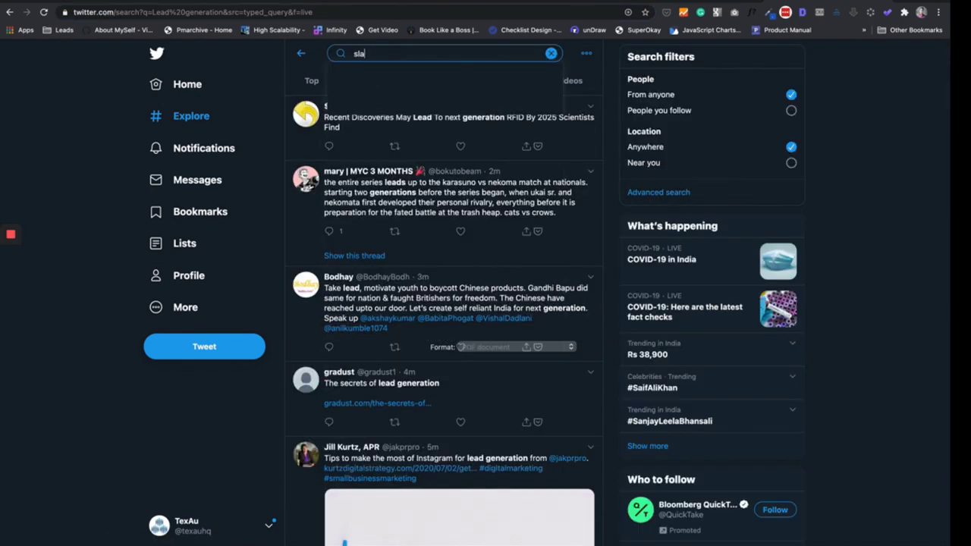
pyautogui.write('ck')
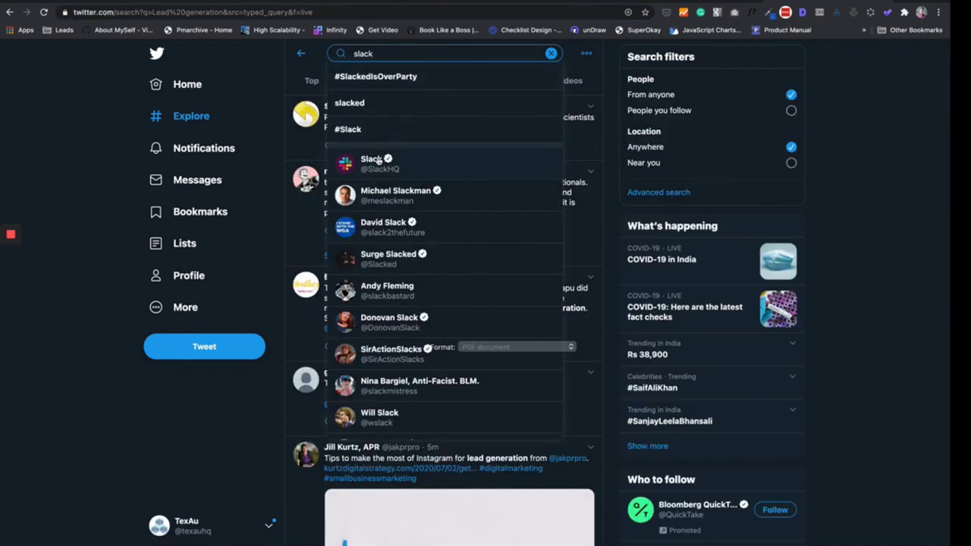
pyautogui.click(378, 161)
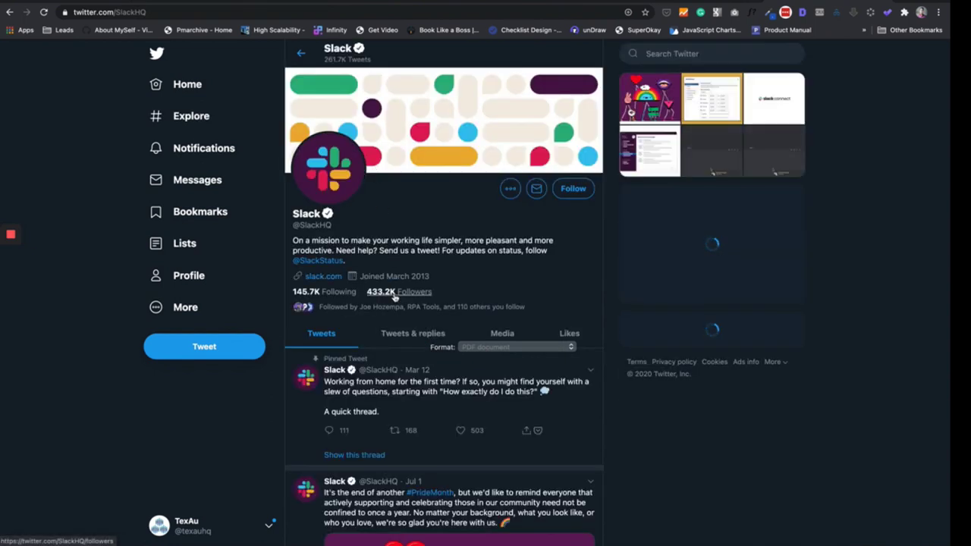
# Step: Copy the Slack profile address and paste it as the Profile URL of the Extract Twitter Followers spice
pyautogui.click(159, 13)
pyautogui.hotkey('ctrl', 'c')
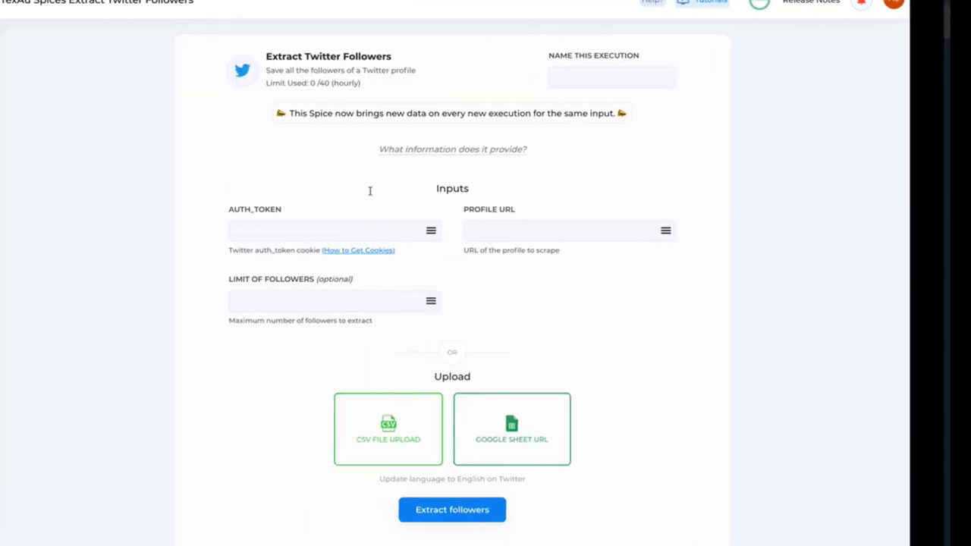
pyautogui.click(530, 242)
pyautogui.hotkey('ctrl', 'v')
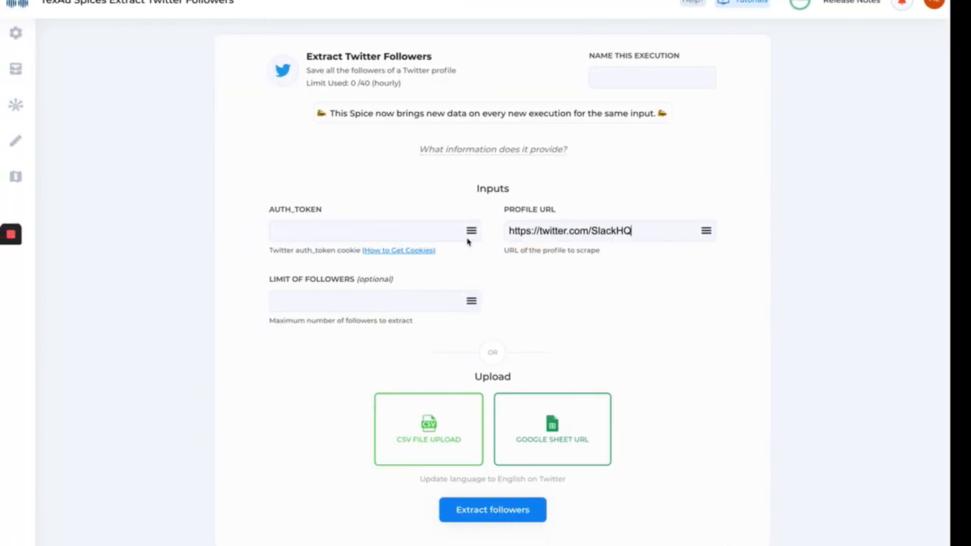
# Step: Copy the Twitter auth_token cookie from the browser extension and paste it into the spice's AUTH_TOKEN field
pyautogui.click(373, 233)
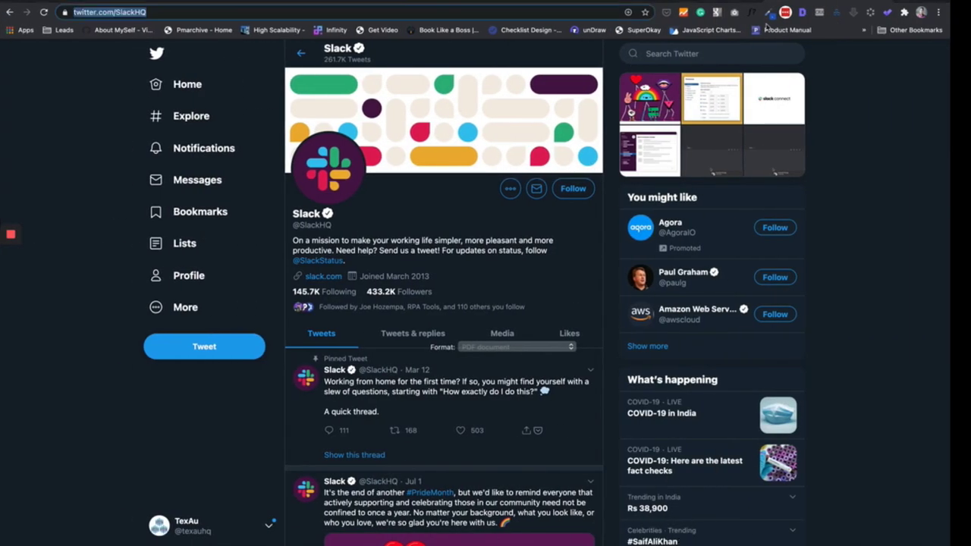
pyautogui.click(837, 12)
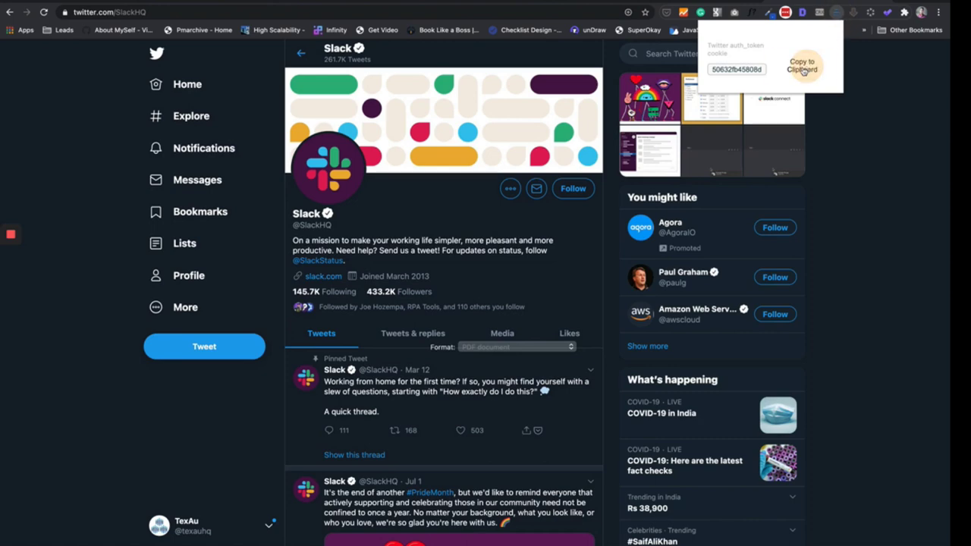
pyautogui.click(806, 69)
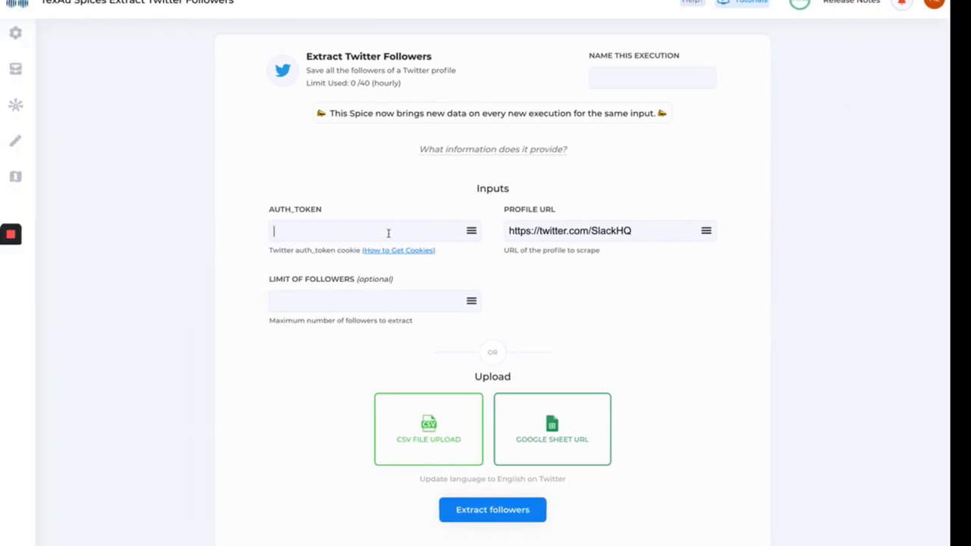
pyautogui.hotkey('ctrl', 'v')
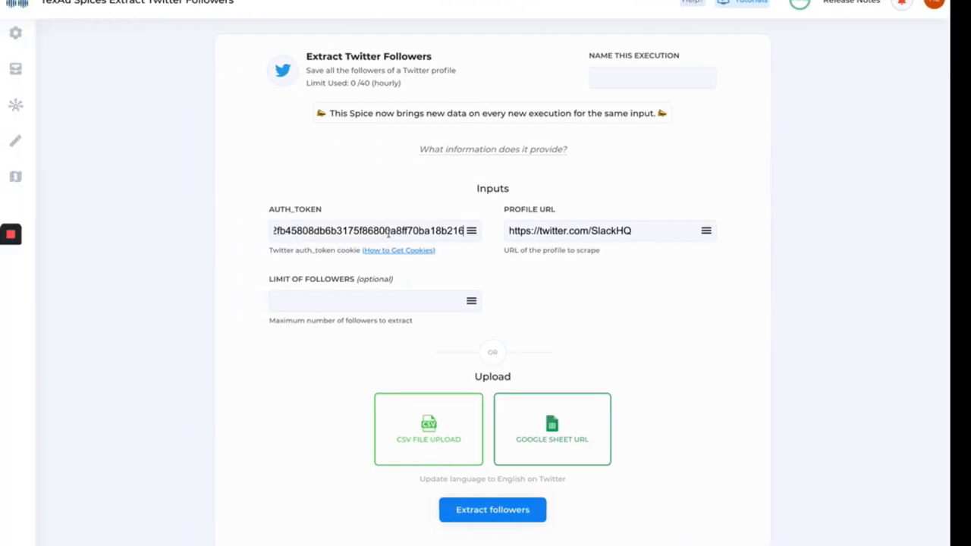
# Step: Set the limit of followers to 50 and start extracting the followers
pyautogui.click(329, 300)
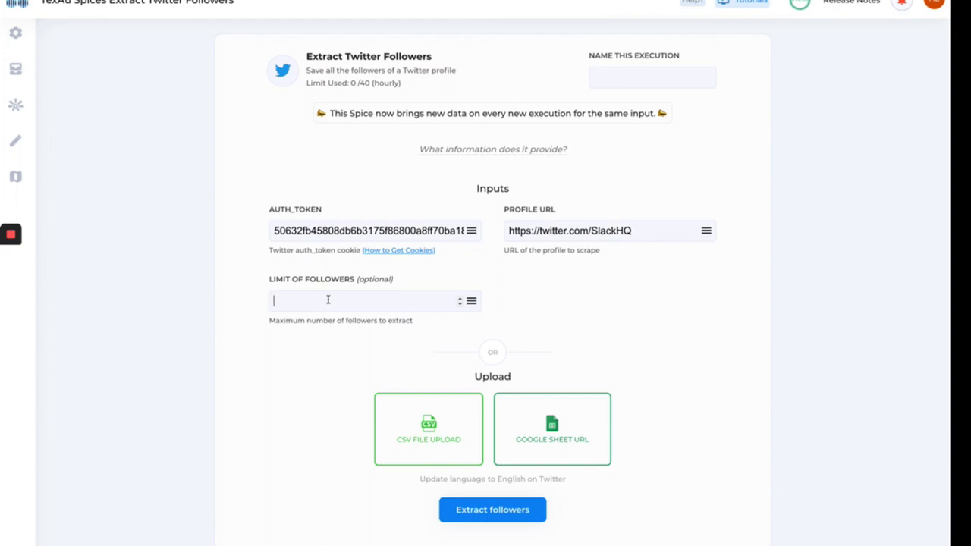
pyautogui.write('1')
pyautogui.press('BackSpace')
pyautogui.write('050')
pyautogui.press('Home')
pyautogui.write('5')
pyautogui.press('End')
pyautogui.press('BackSpace')
pyautogui.press('BackSpace')
pyautogui.scroll(-1, 436, 297)
pyautogui.scroll(-1, 437, 297)
pyautogui.click(460, 371)
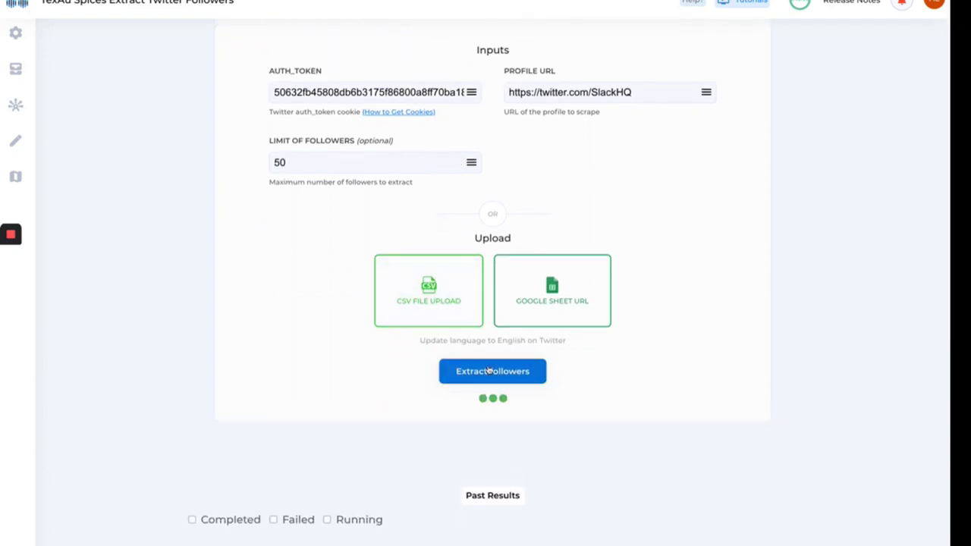
# Step: Check the log of the newest Extract Twitter followers execution and open its extracted data from the results overview
pyautogui.scroll(-3, 371, 384)
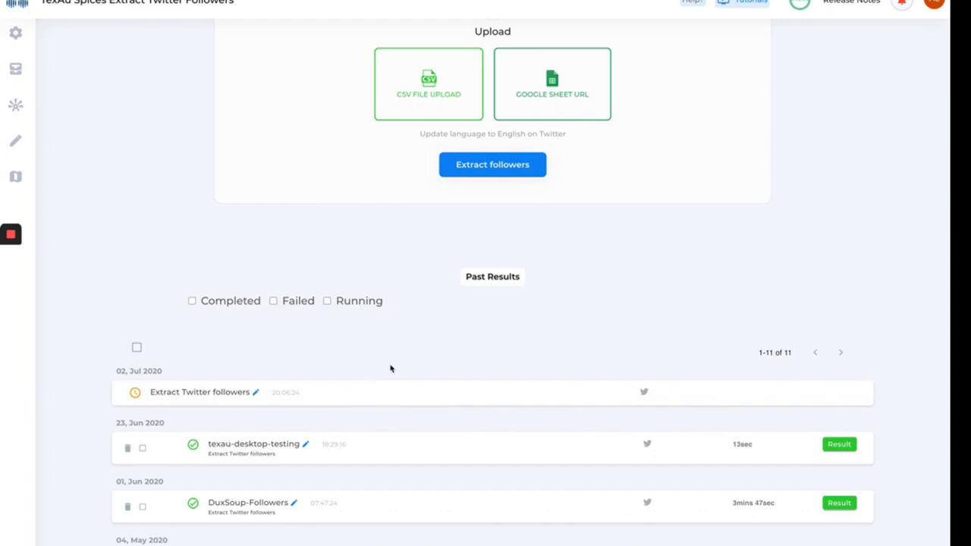
pyautogui.click(396, 385)
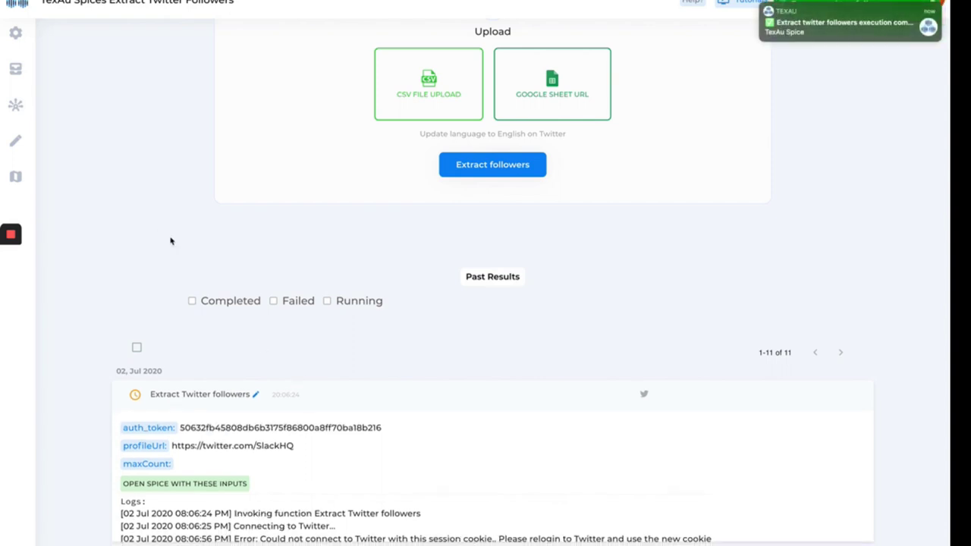
pyautogui.moveTo(34, 104)
pyautogui.click(31, 74)
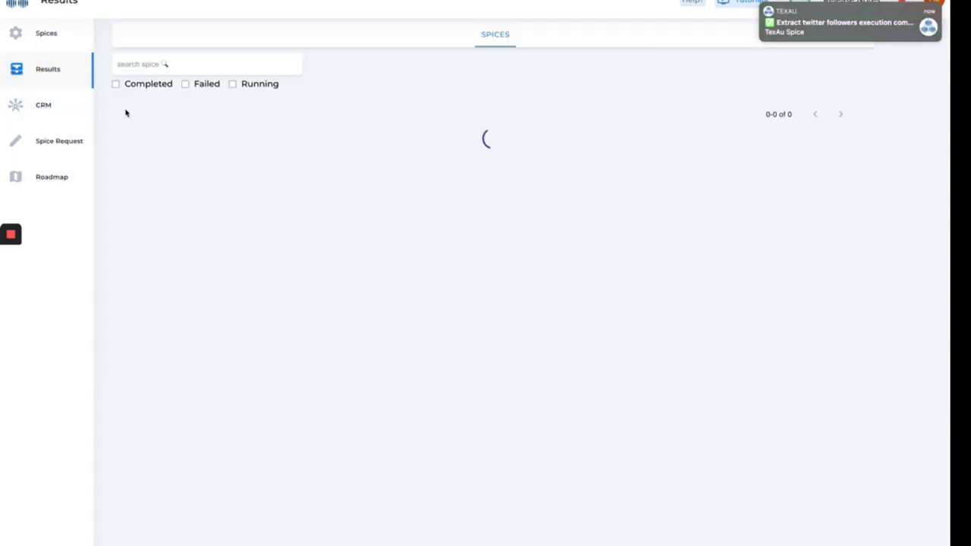
pyautogui.click(843, 154)
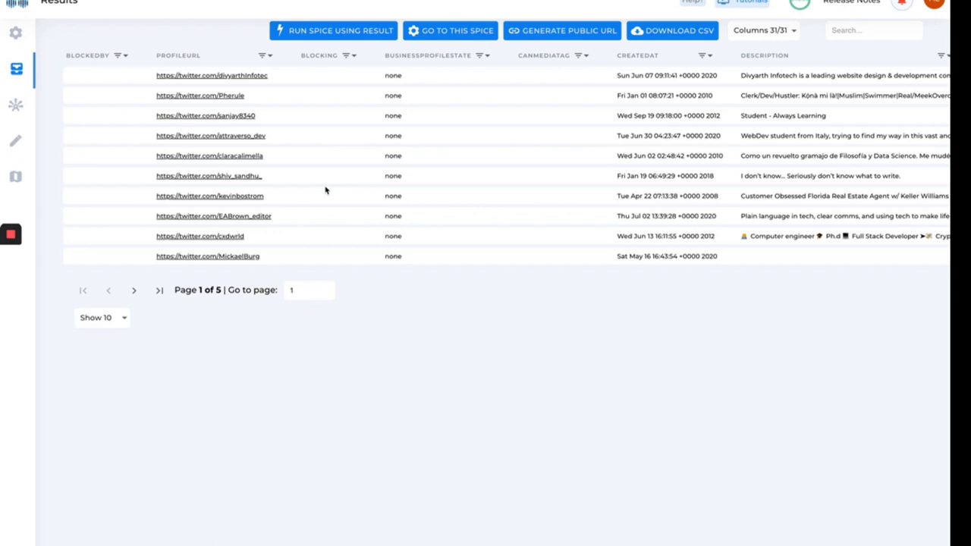
# Step: Examine the columns of the extracted follower data, from the profile URLs and descriptions to the follower counts and locations
pyautogui.hscroll(5, 325, 191)
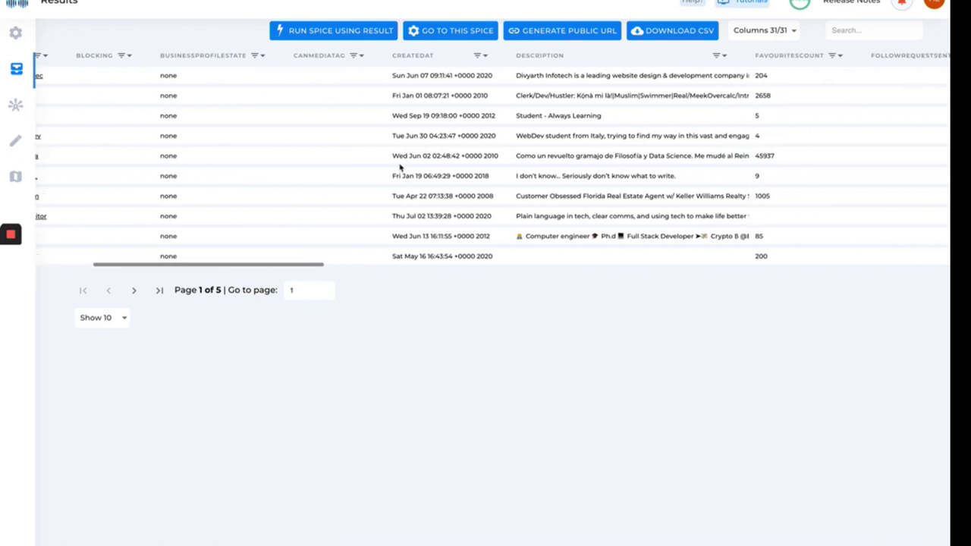
pyautogui.hscroll(2, 404, 164)
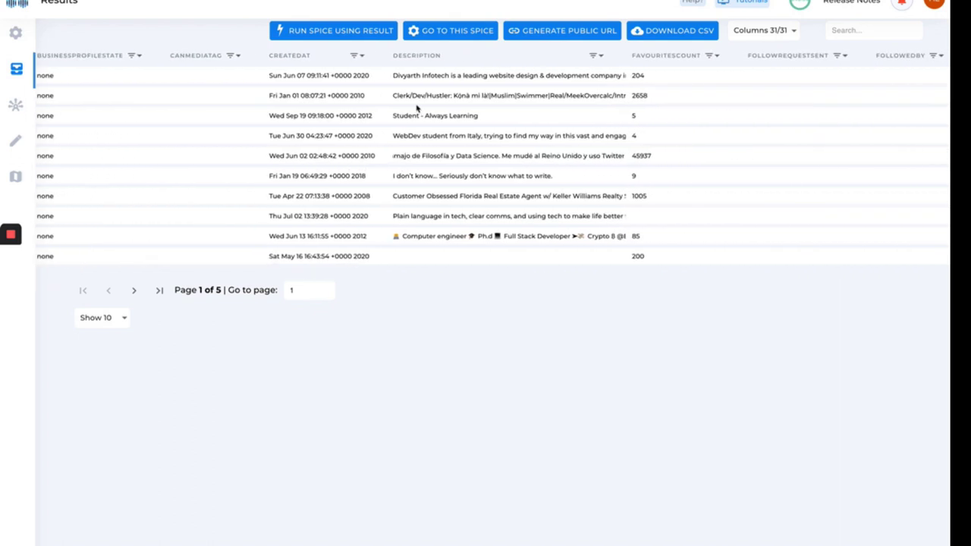
pyautogui.hscroll(2, 387, 98)
pyautogui.hscroll(2, 353, 85)
pyautogui.hscroll(5, 546, 147)
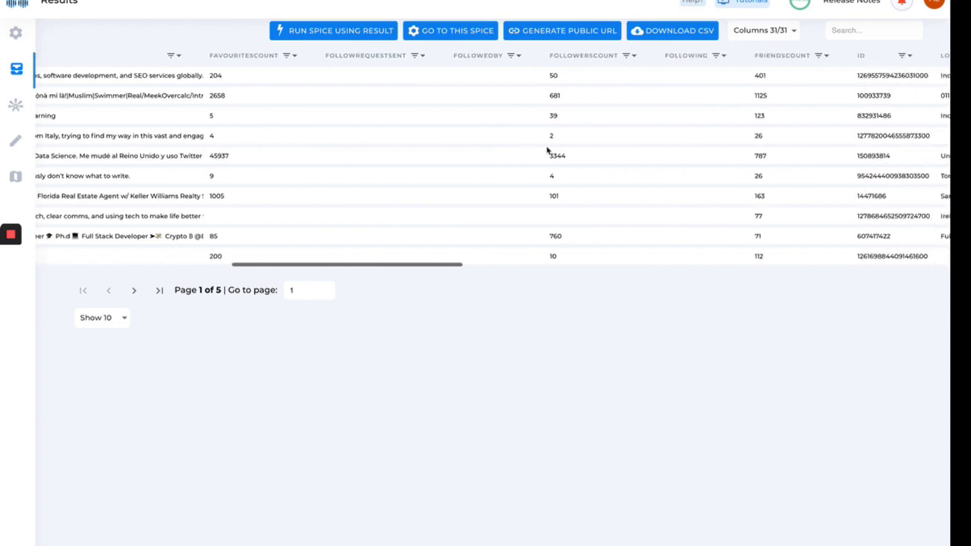
# Step: Show 50 rows per page in the results table and look through the extracted followers
pyautogui.click(112, 318)
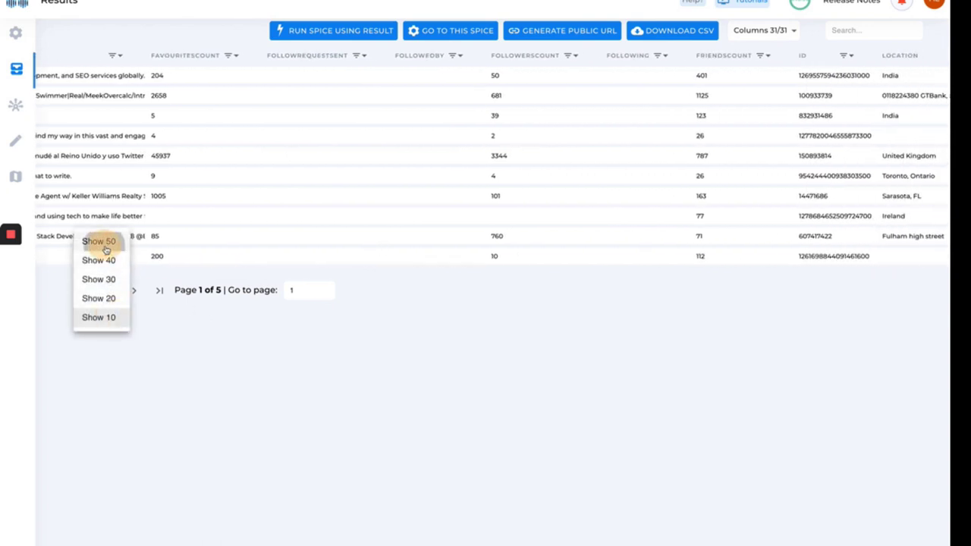
pyautogui.press('Return')
pyautogui.hscroll(-5, 244, 323)
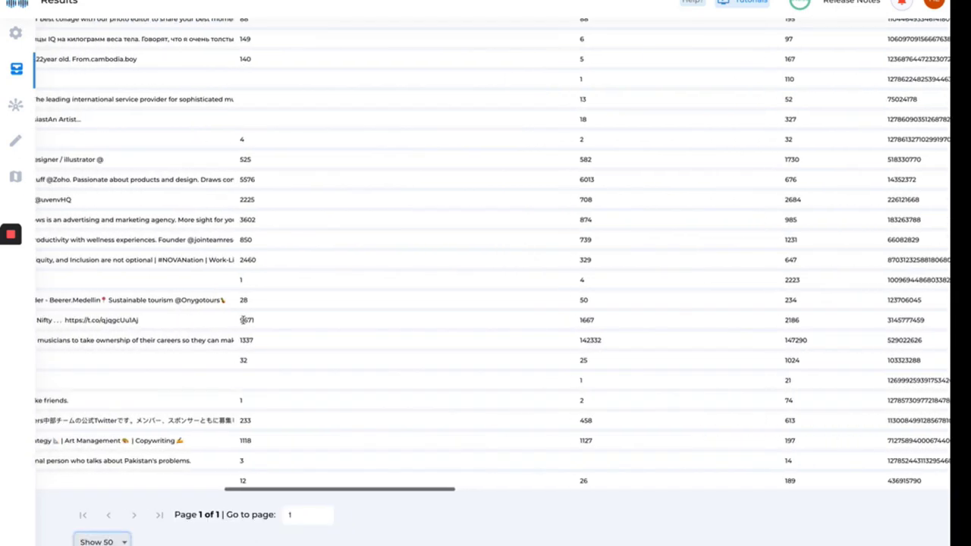
pyautogui.hscroll(-3, 260, 275)
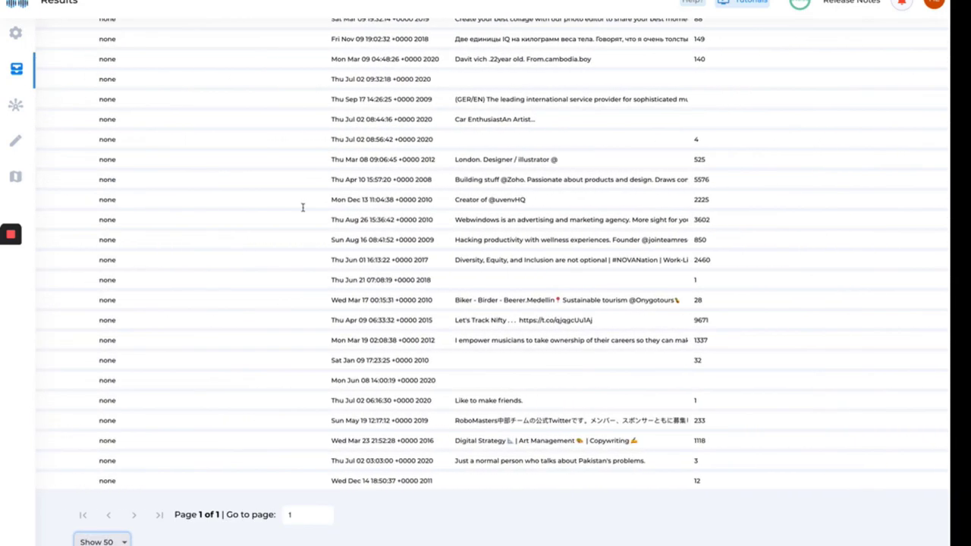
pyautogui.scroll(1, 302, 207)
pyautogui.scroll(3, 302, 207)
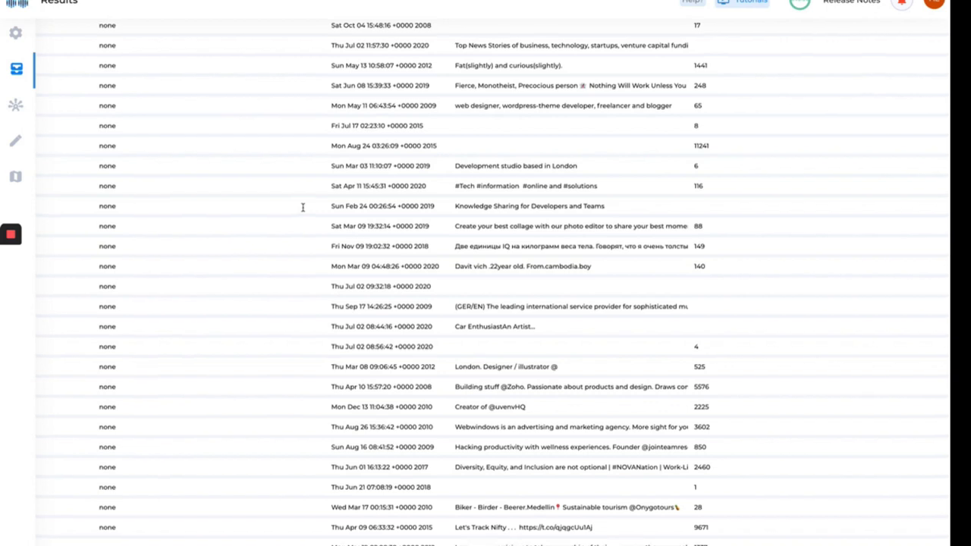
pyautogui.scroll(5, 285, 182)
pyautogui.scroll(3, 258, 152)
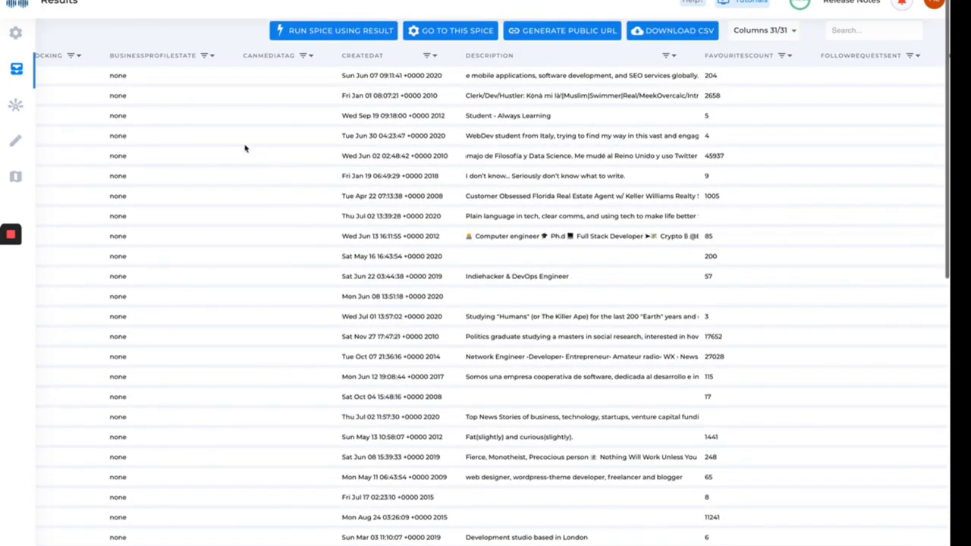
pyautogui.hscroll(-3, 227, 140)
# Step: Open the Extract Company Facebook About Page spice and paste the c_user and xs session cookies copied from the Facebook browser window
pyautogui.click(23, 39)
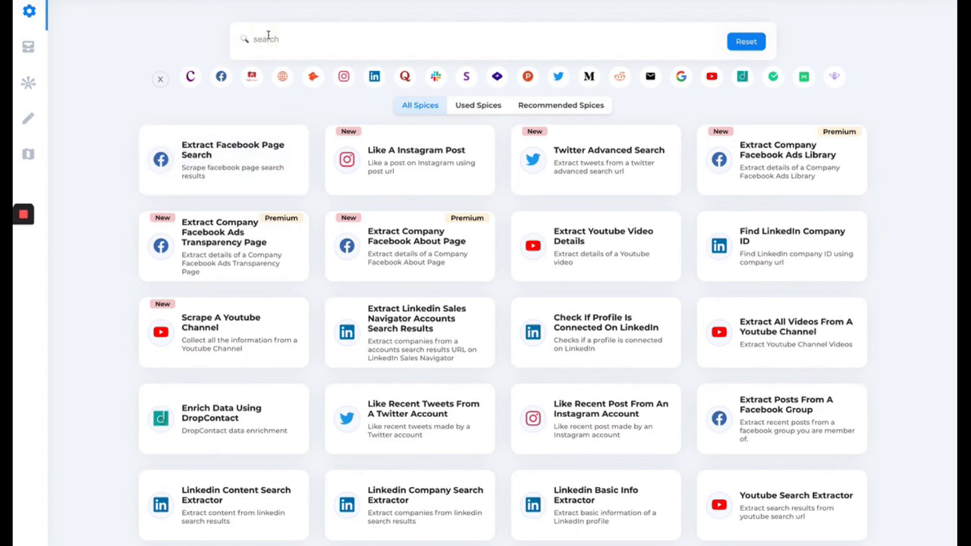
pyautogui.click(418, 230)
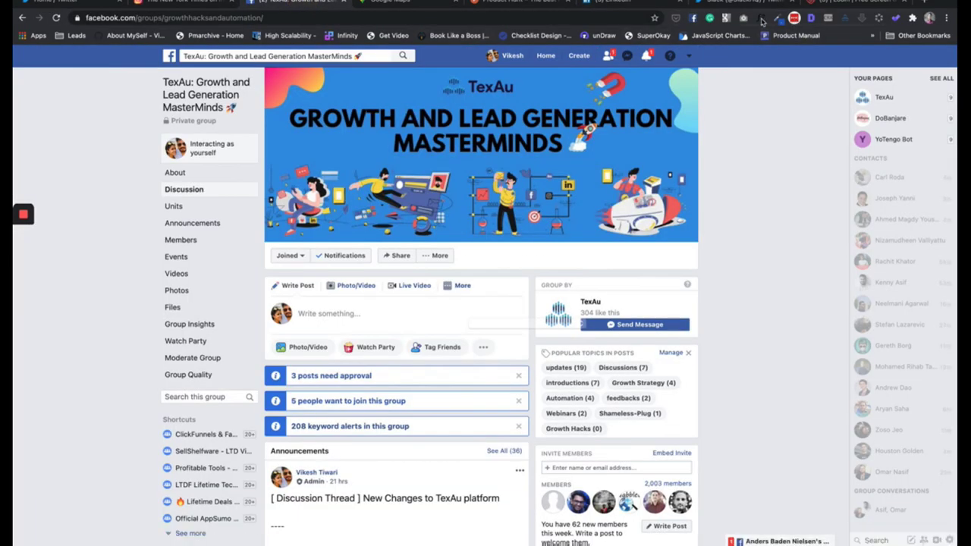
pyautogui.click(846, 25)
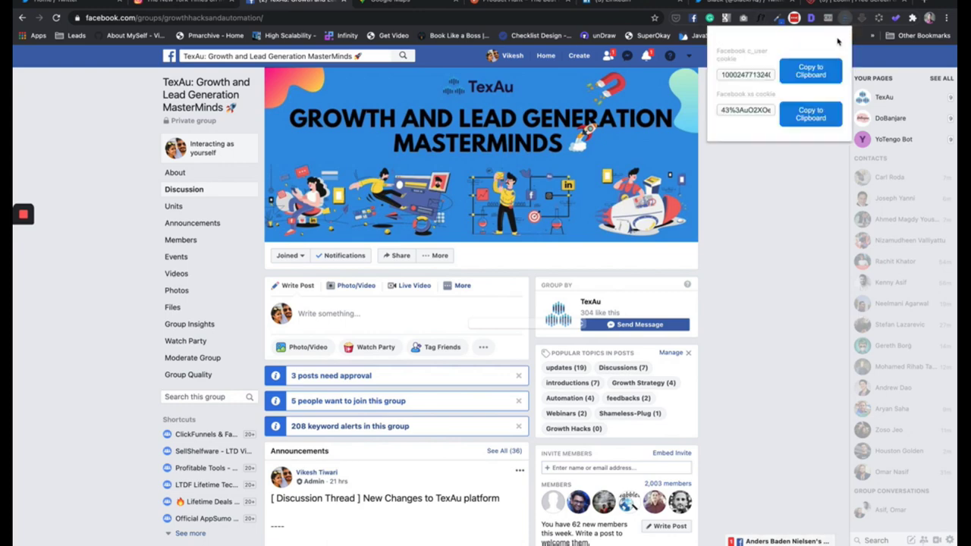
pyautogui.click(811, 71)
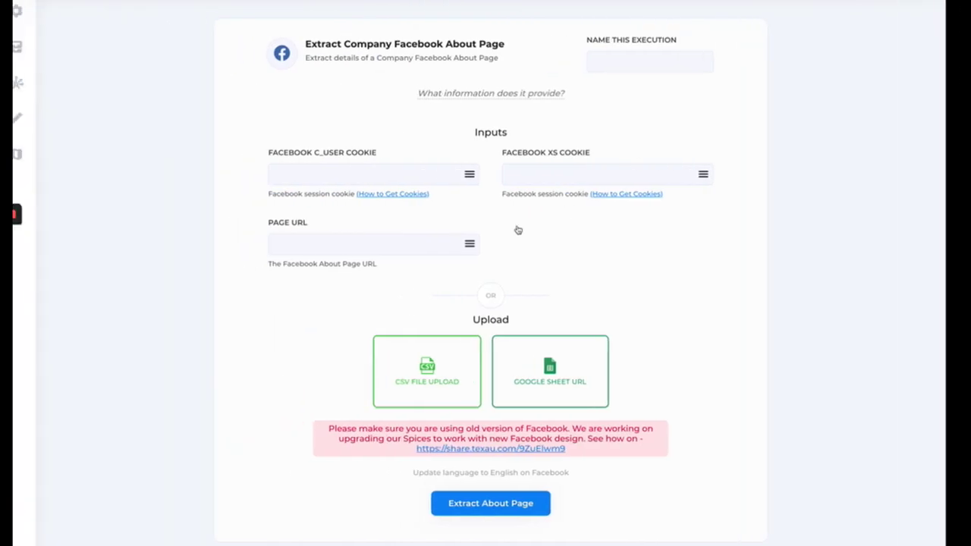
pyautogui.click(383, 174)
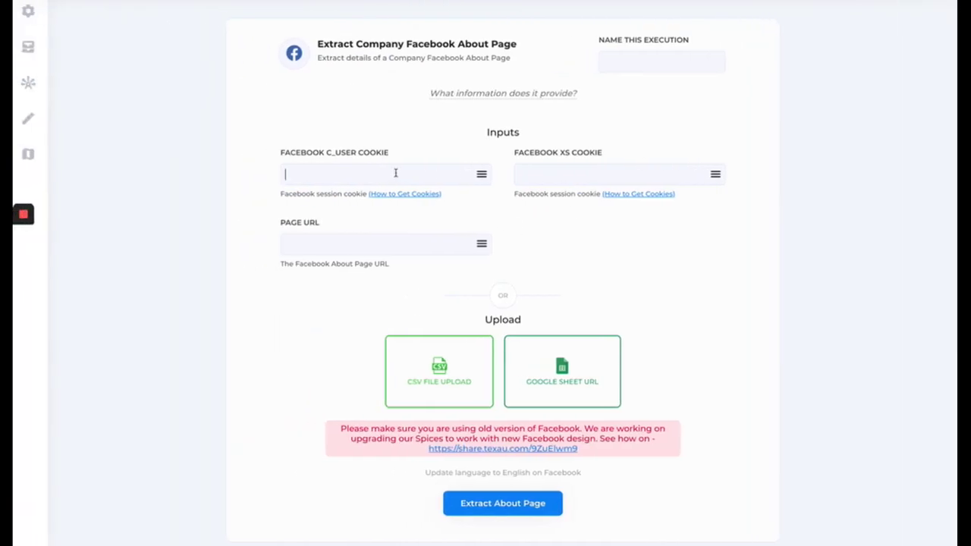
pyautogui.hotkey('ctrl', 'v')
pyautogui.click(546, 172)
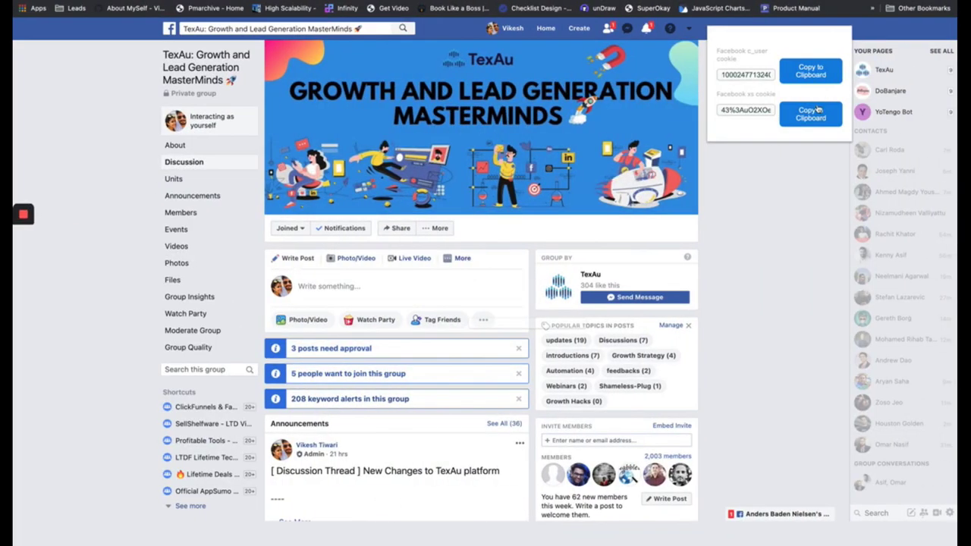
pyautogui.click(812, 116)
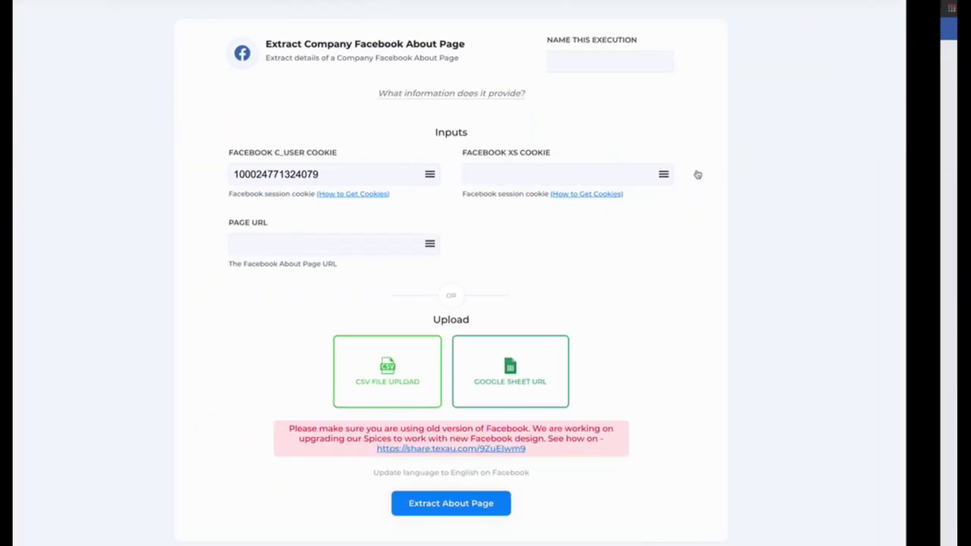
pyautogui.hotkey('ctrl', 'v')
# Step: Switch to Facebook in the browser, search for thoughtbot and open the software company's page
pyautogui.click(385, 240)
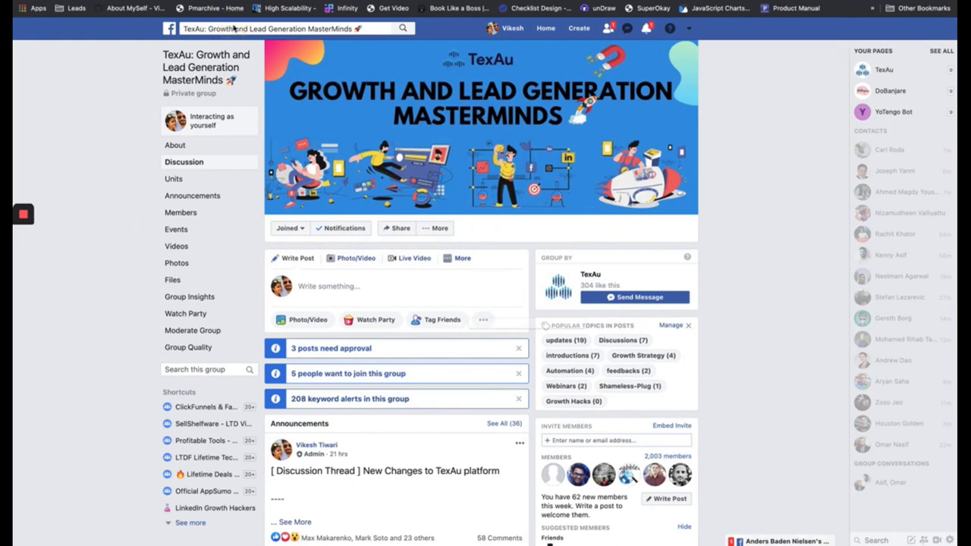
pyautogui.click(236, 28)
pyautogui.write('thoughbot')
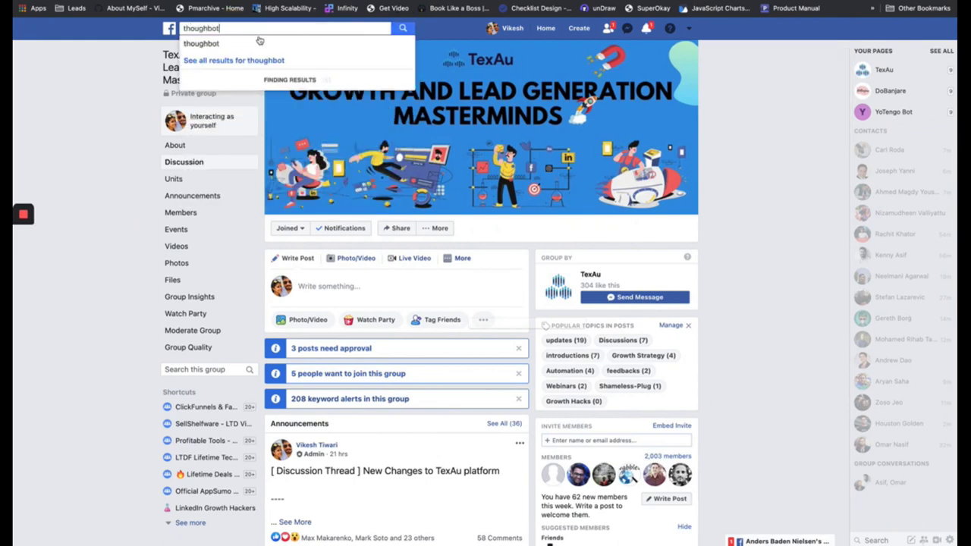
pyautogui.scroll(-3, 250, 63)
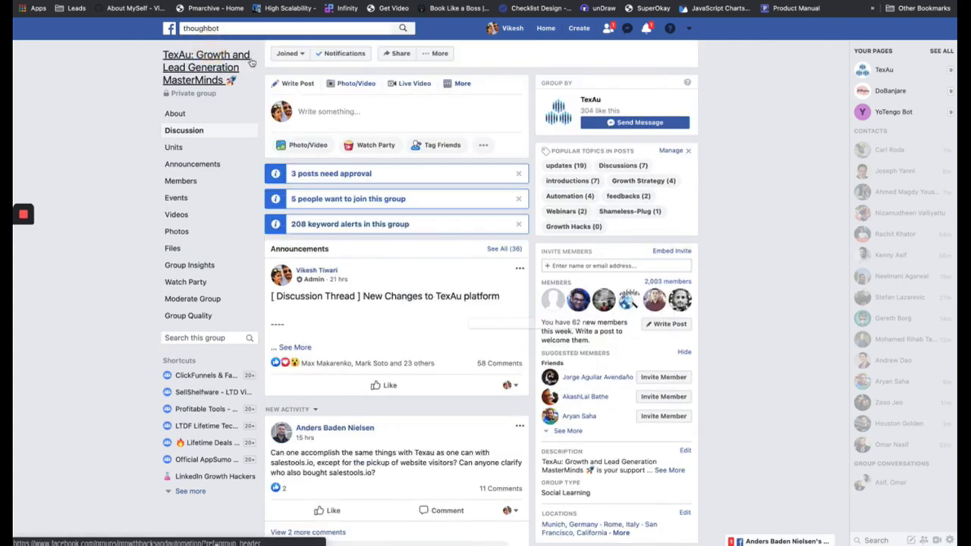
pyautogui.click(225, 30)
pyautogui.press('Return')
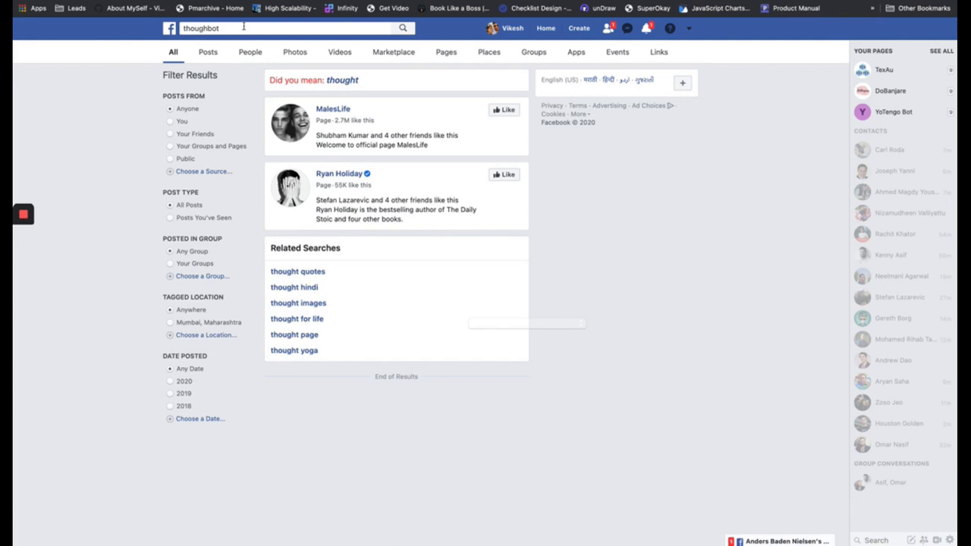
pyautogui.click(241, 31)
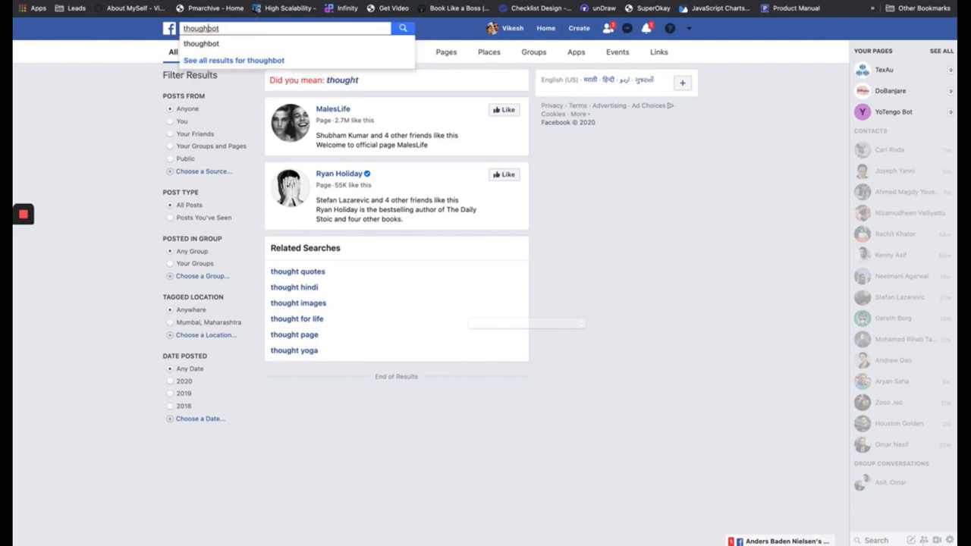
pyautogui.write('t')
pyautogui.click(282, 79)
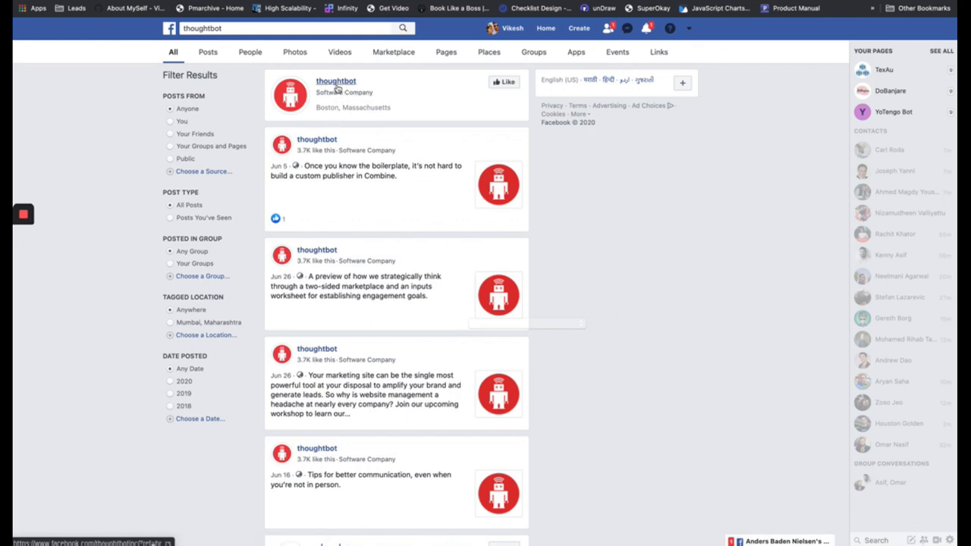
pyautogui.click(336, 85)
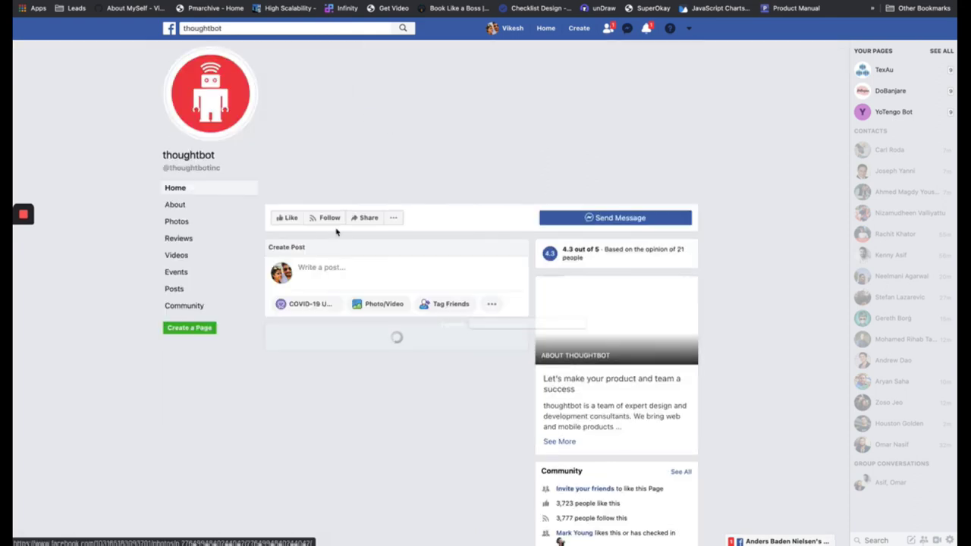
# Step: Enter the URL of thoughtbot's Facebook About page as the spice's page URL and start the About page extraction
pyautogui.click(175, 205)
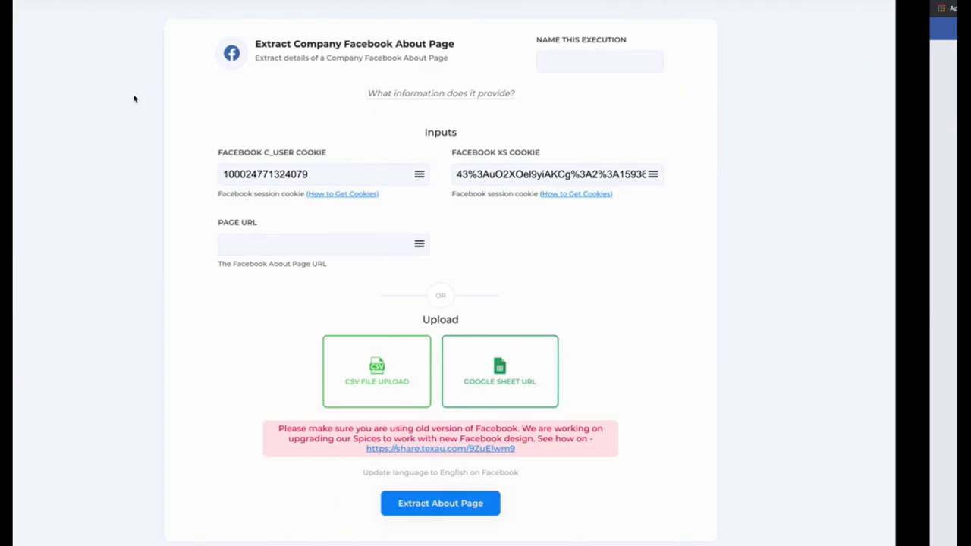
pyautogui.hotkey('ctrl', 'v')
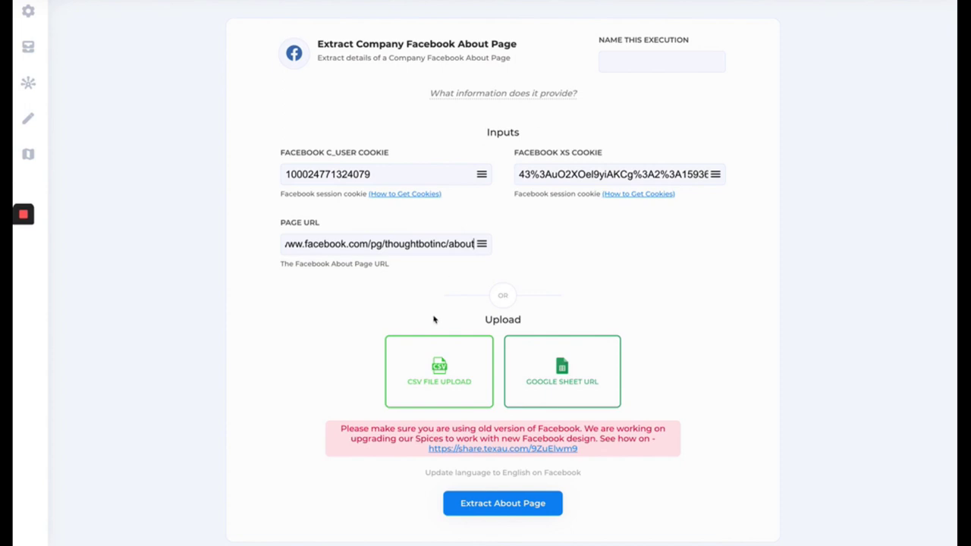
pyautogui.scroll(-1, 436, 320)
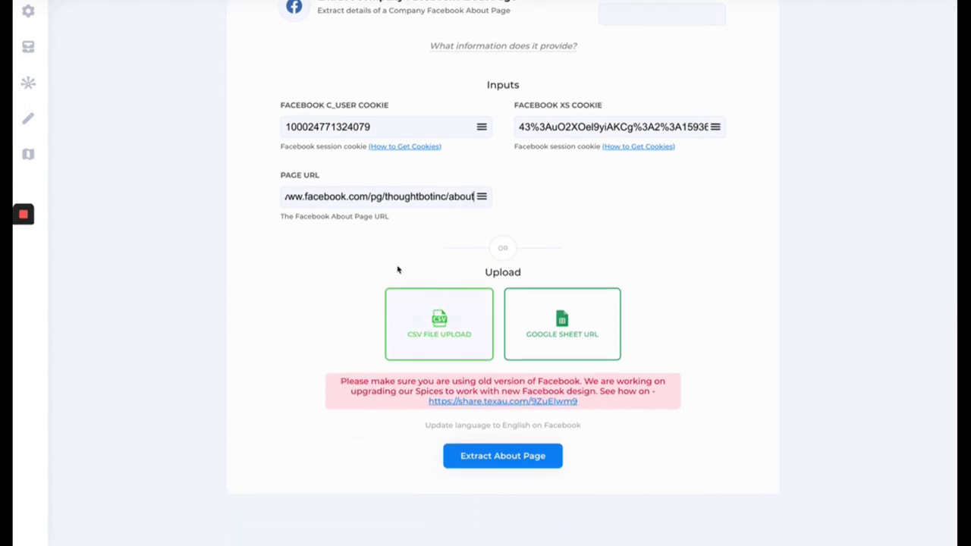
pyautogui.click(488, 464)
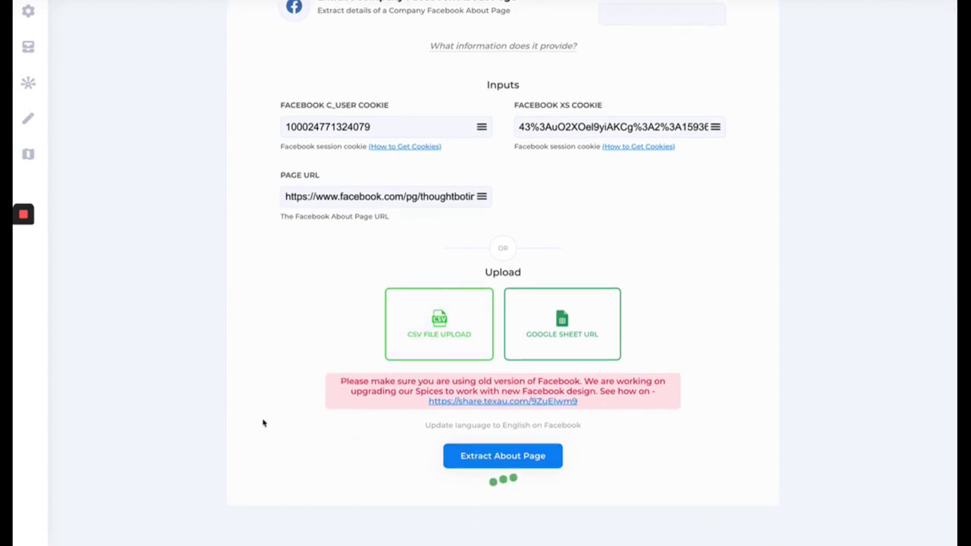
# Step: Check the log of the running Extract Company Facebook About Page execution in the past results
pyautogui.scroll(-5, 262, 422)
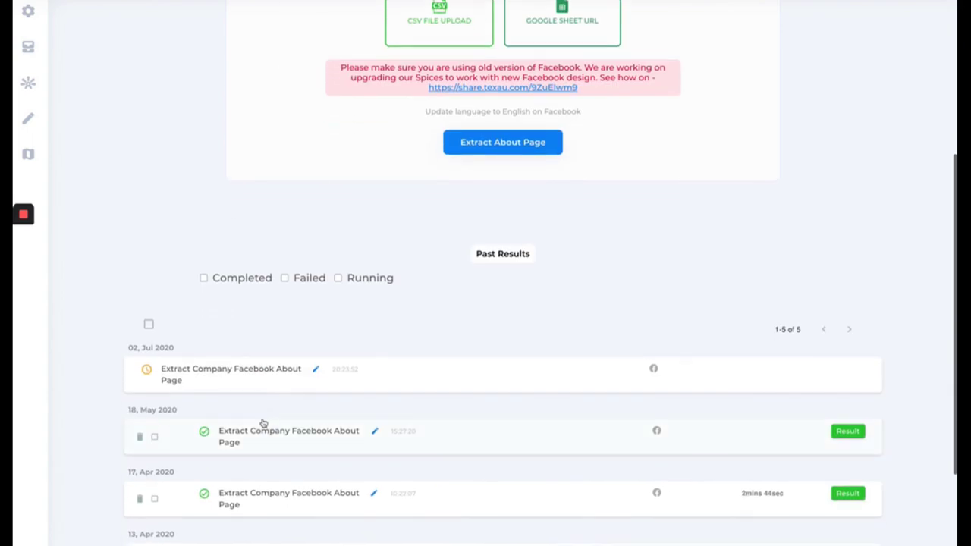
pyautogui.click(241, 375)
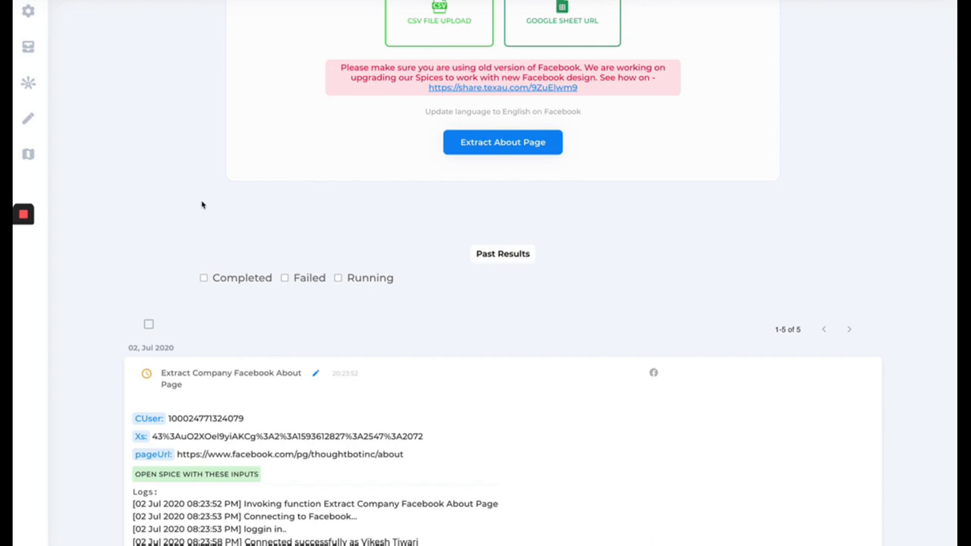
pyautogui.scroll(5, 202, 289)
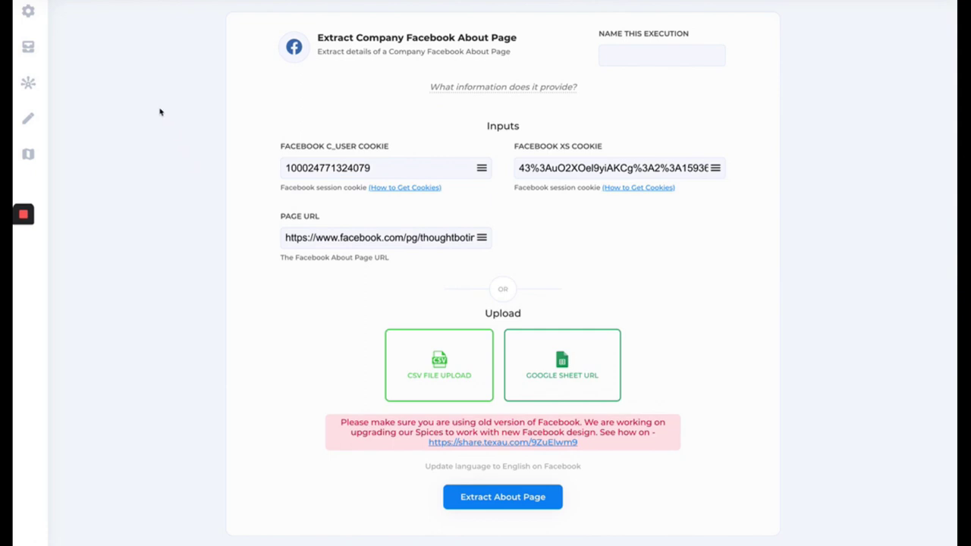
# Step: Search the spices for "gro" and open Extract Profiles From A Facebook Group
pyautogui.click(40, 20)
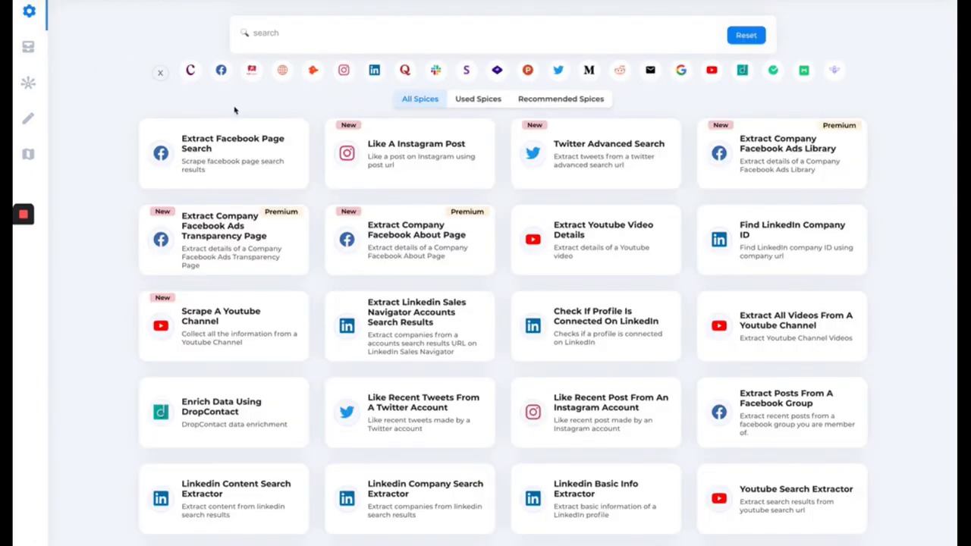
pyautogui.click(270, 35)
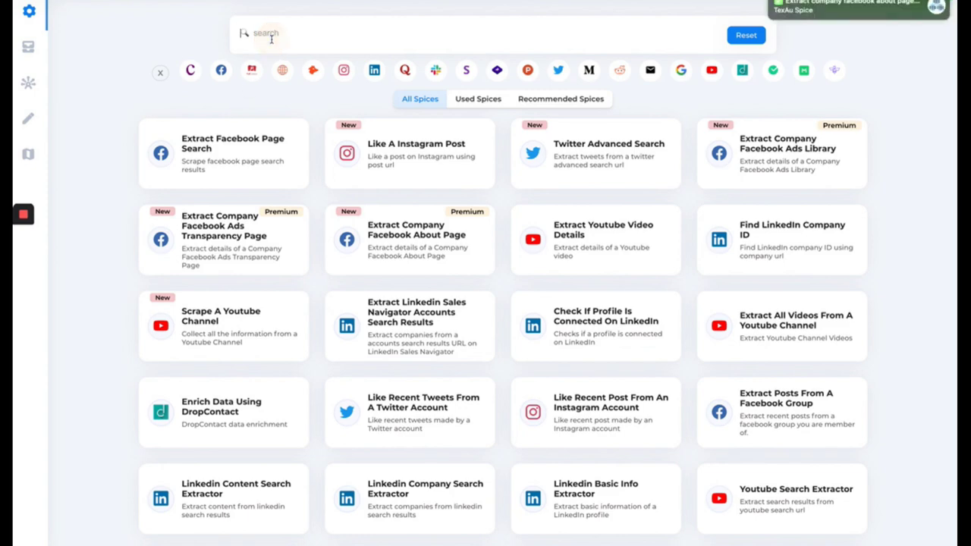
pyautogui.write('gro')
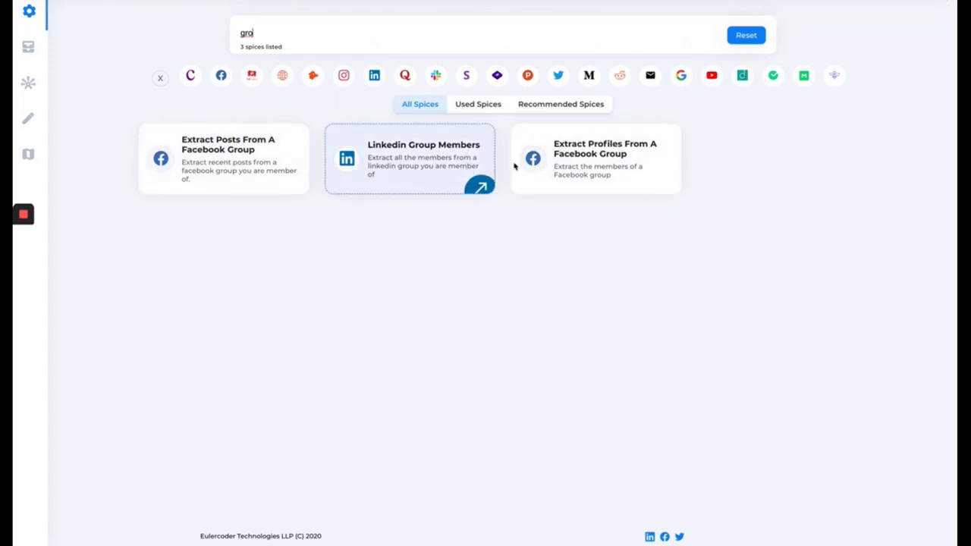
pyautogui.click(617, 138)
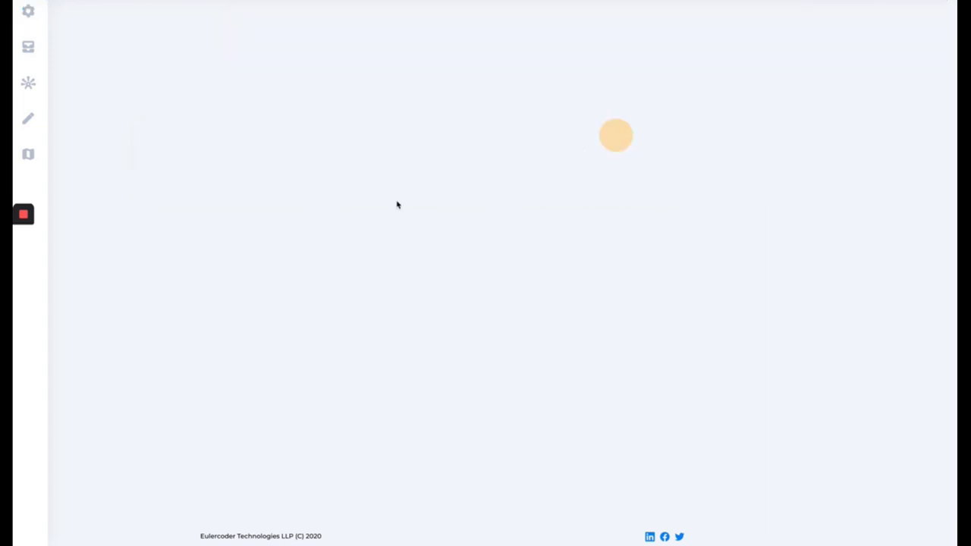
pyautogui.click(325, 274)
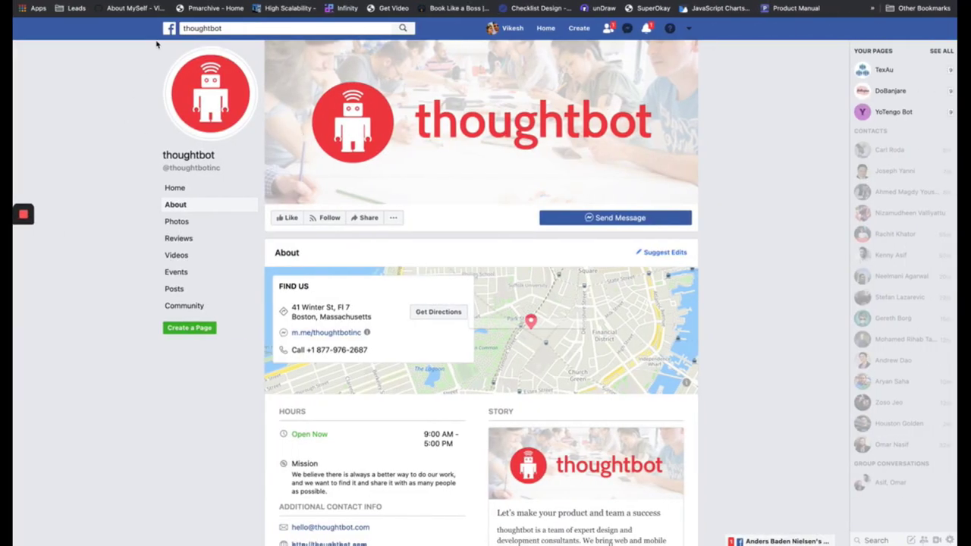
pyautogui.scroll(-2, 167, 32)
pyautogui.click(167, 31)
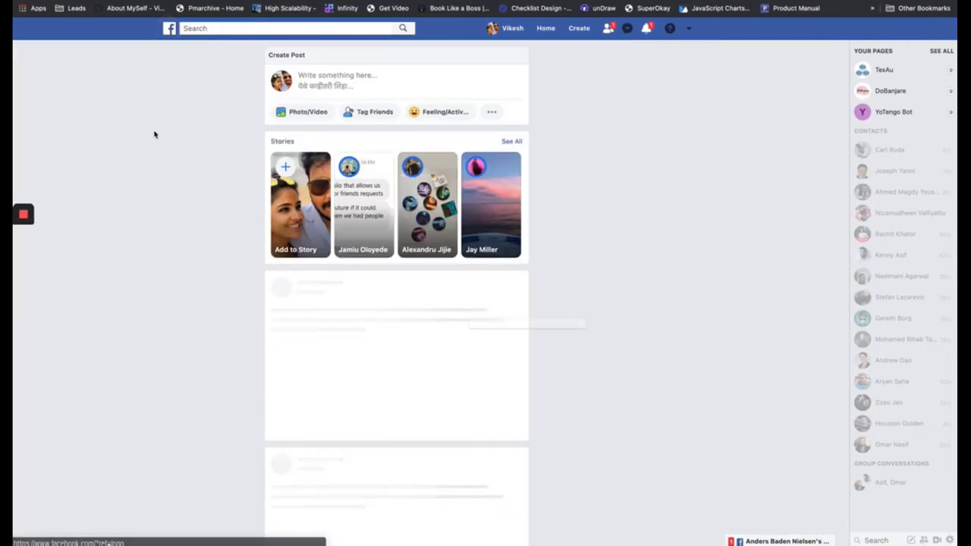
pyautogui.click(201, 230)
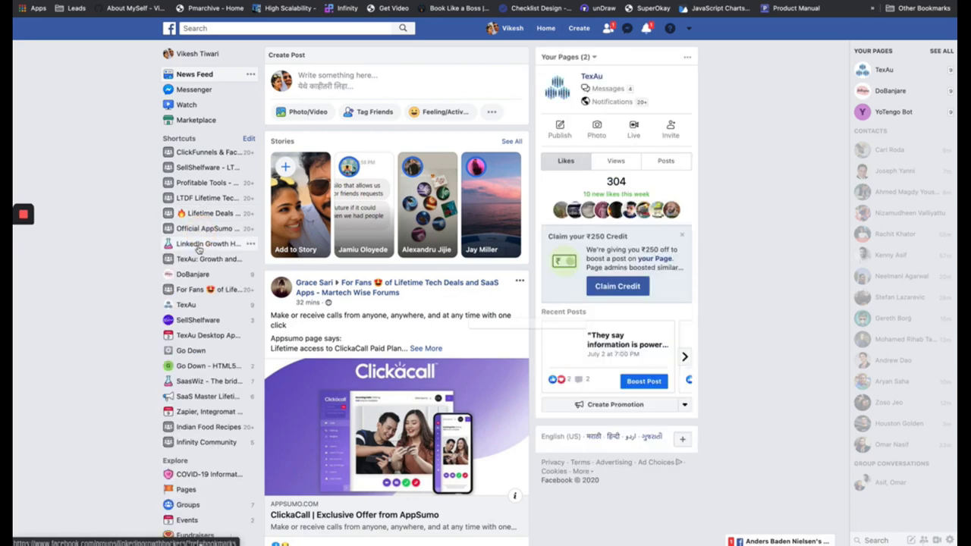
pyautogui.click(213, 251)
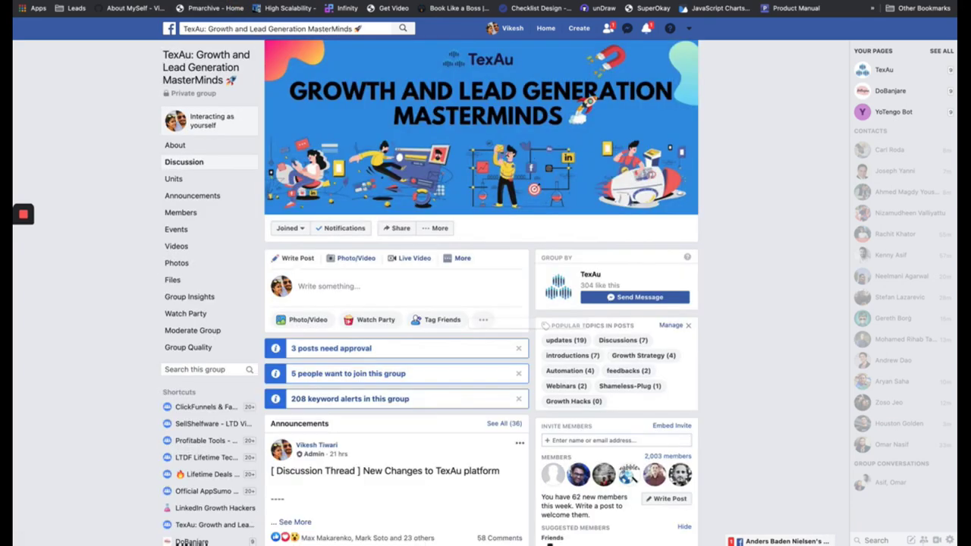
pyautogui.hotkey('ctrl', 'Left')
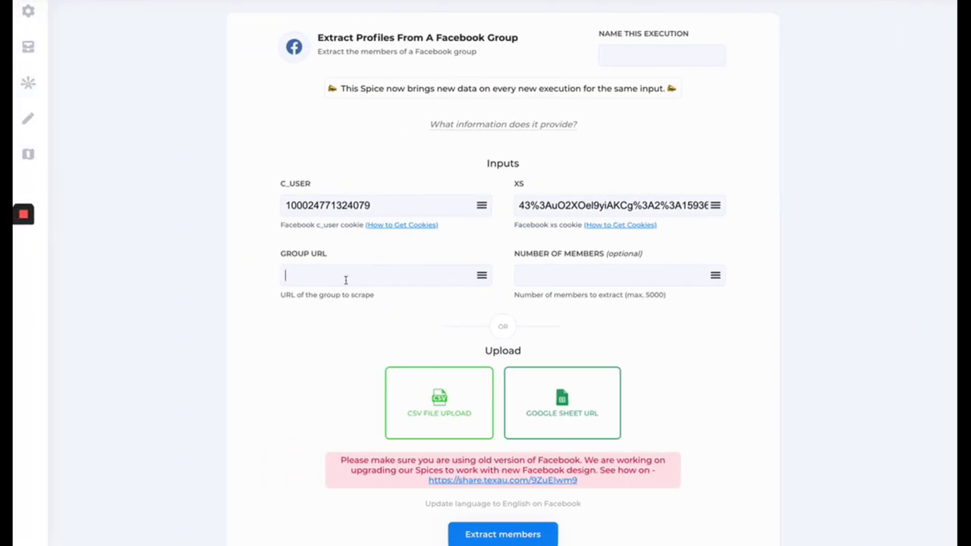
pyautogui.click(345, 277)
pyautogui.write('https://www.facebook.com/groups/growthhacksandautomation/')
# Step: Set the number of members to 40 and start extracting the Facebook group's members
pyautogui.click(543, 275)
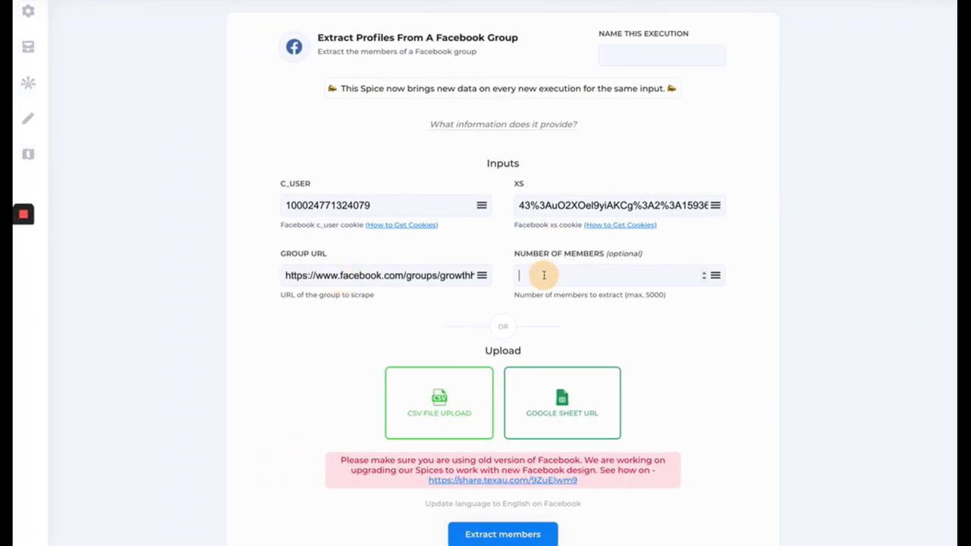
pyautogui.write('40')
pyautogui.scroll(-2, 472, 277)
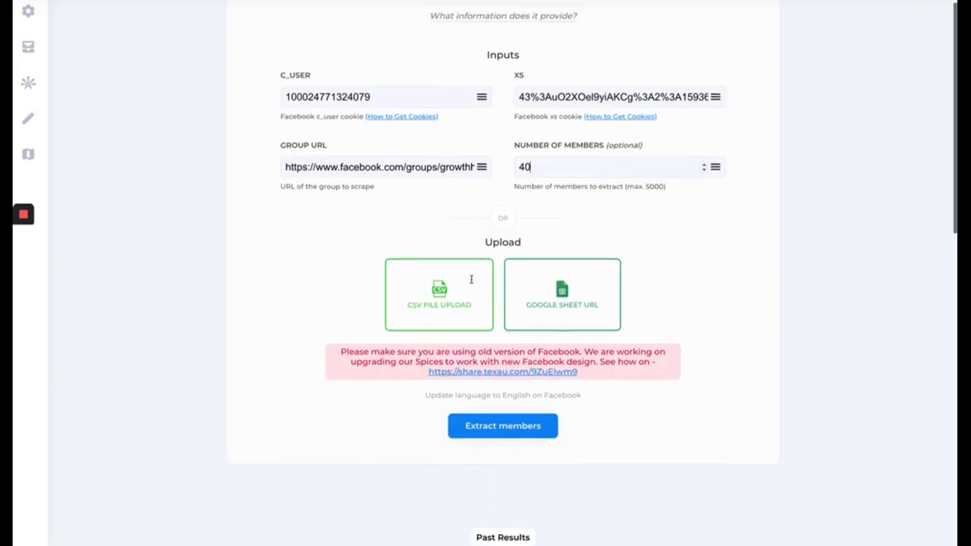
pyautogui.click(496, 410)
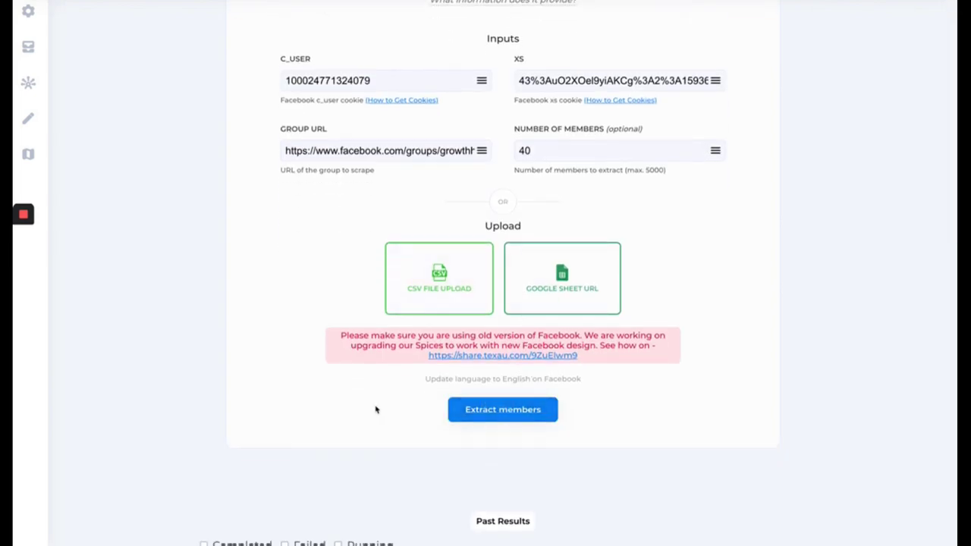
pyautogui.scroll(-4, 289, 423)
pyautogui.scroll(1, 289, 423)
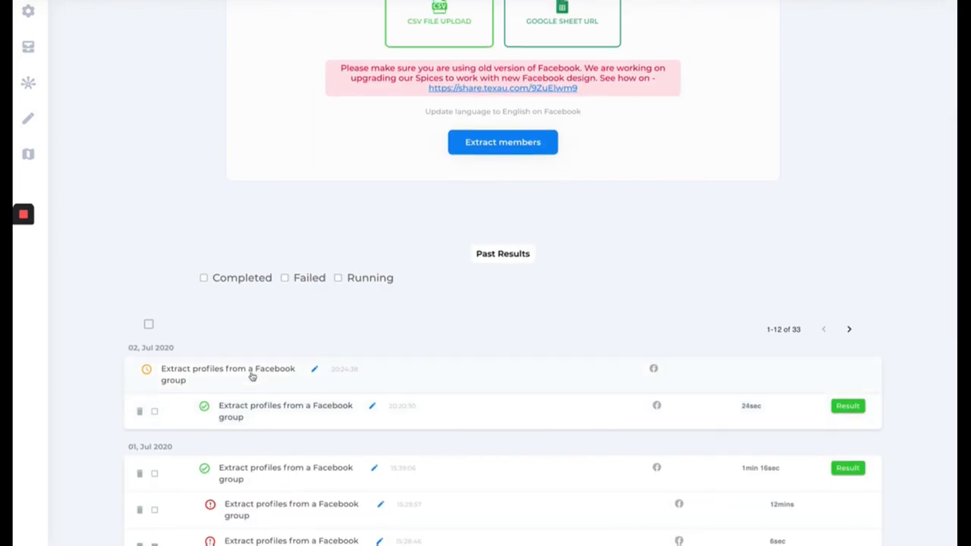
pyautogui.scroll(3, 252, 376)
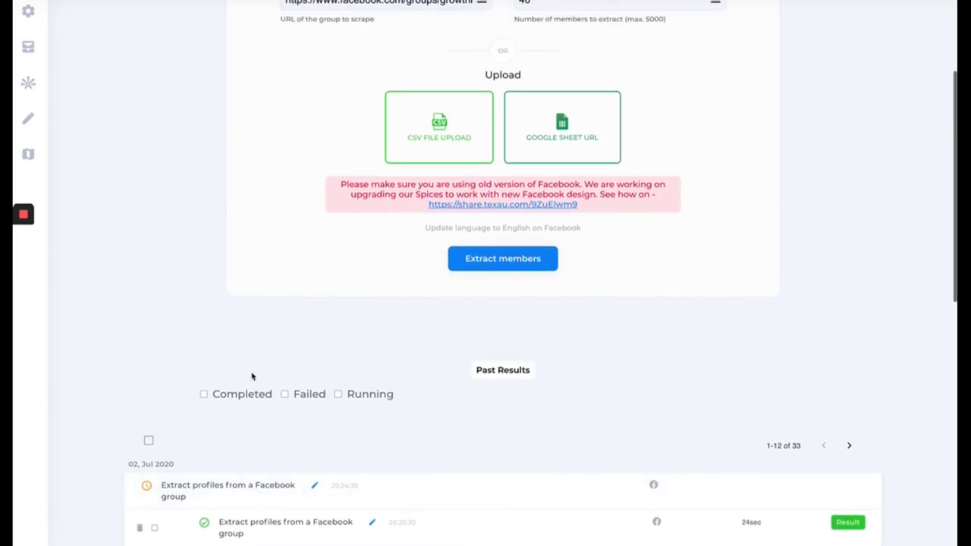
# Step: Check the log of the running Extract profiles from a Facebook group execution in the past results
pyautogui.click(227, 482)
pyautogui.scroll(-1, 234, 372)
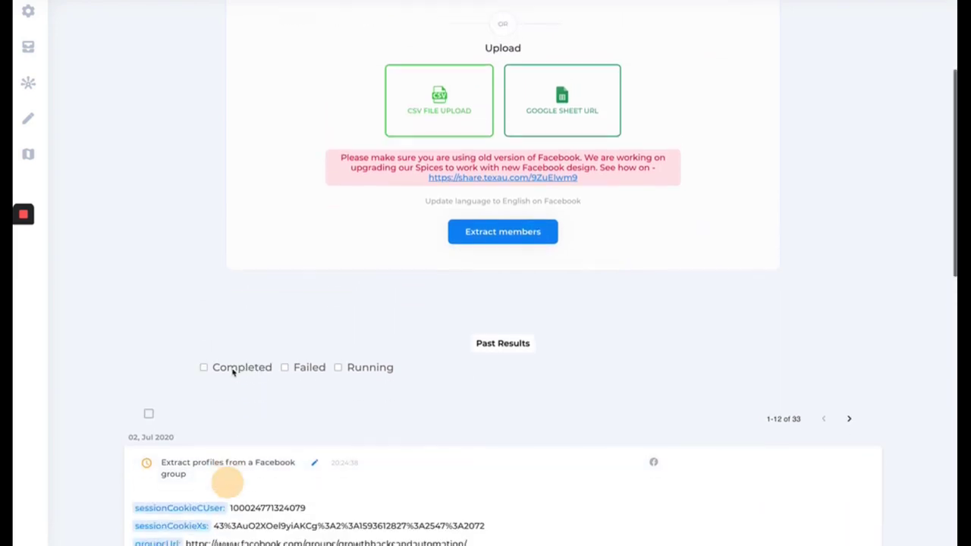
pyautogui.scroll(-3, 233, 371)
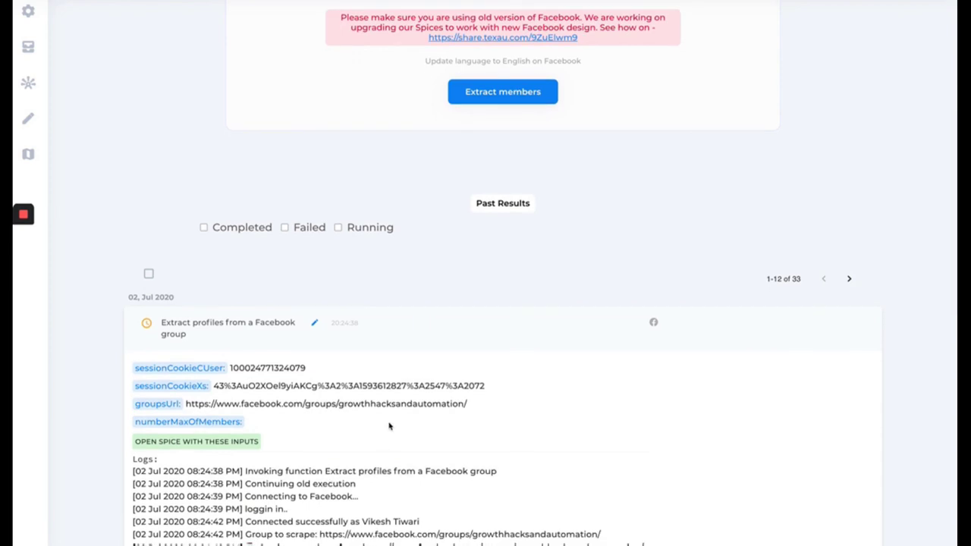
pyautogui.scroll(-1, 391, 425)
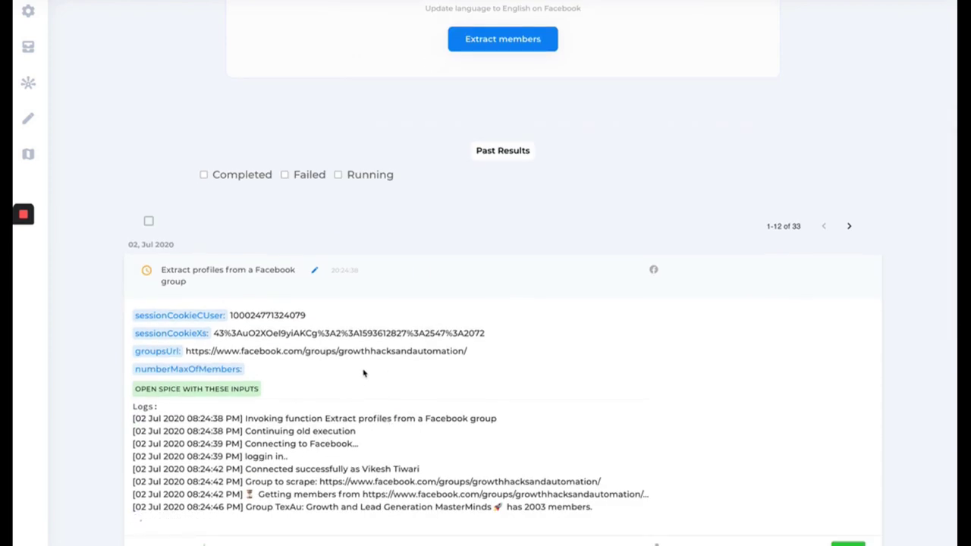
pyautogui.scroll(6, 278, 233)
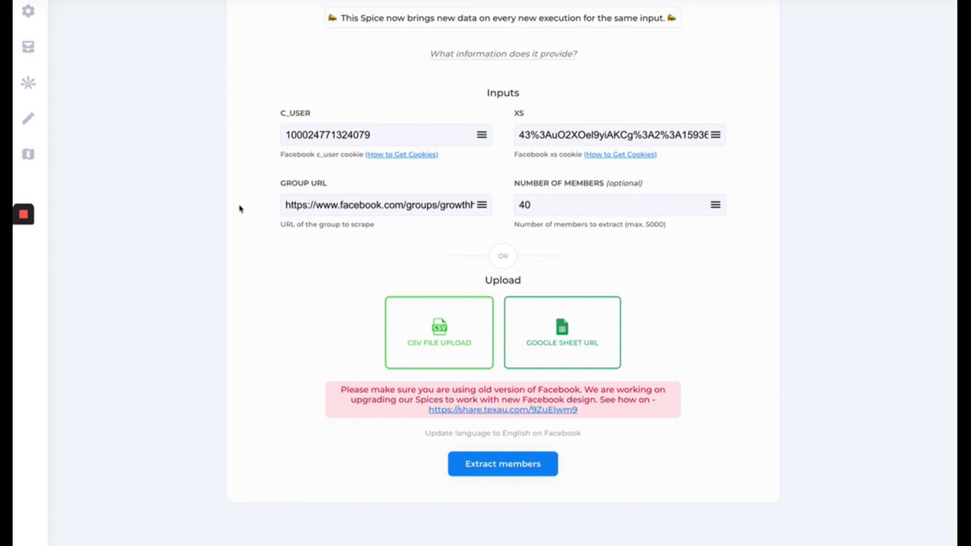
pyautogui.scroll(-3, 239, 209)
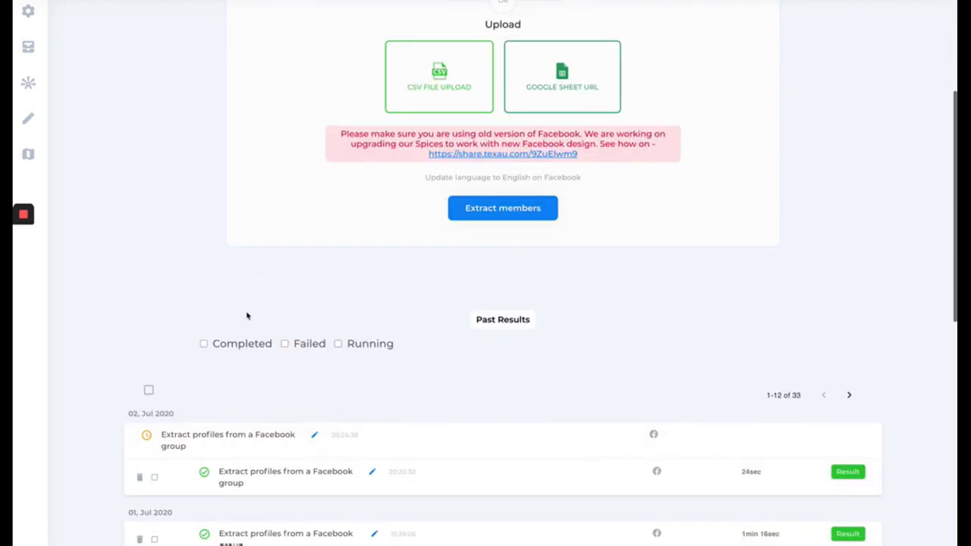
# Step: Open the result of the latest Extract profiles from a Facebook group execution and examine its member data columns
pyautogui.click(35, 46)
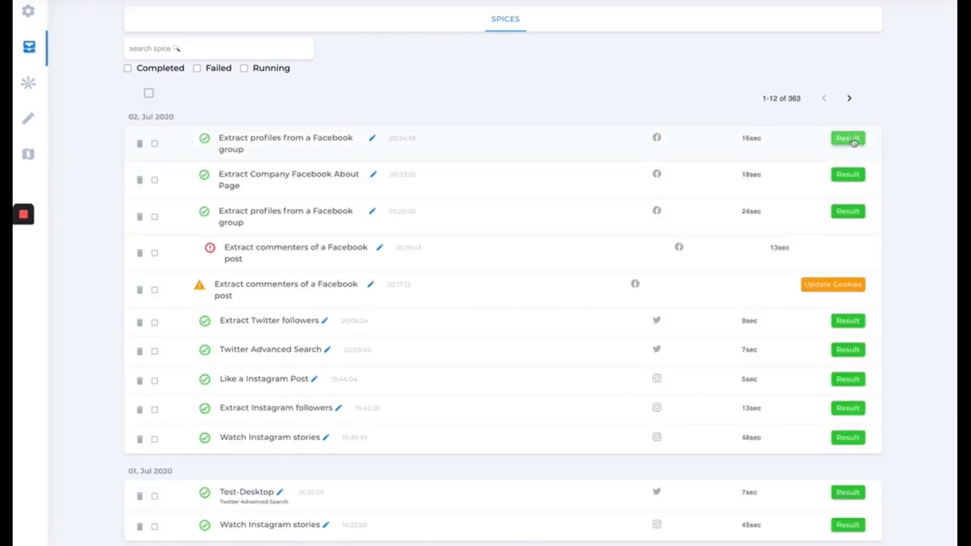
pyautogui.click(246, 138)
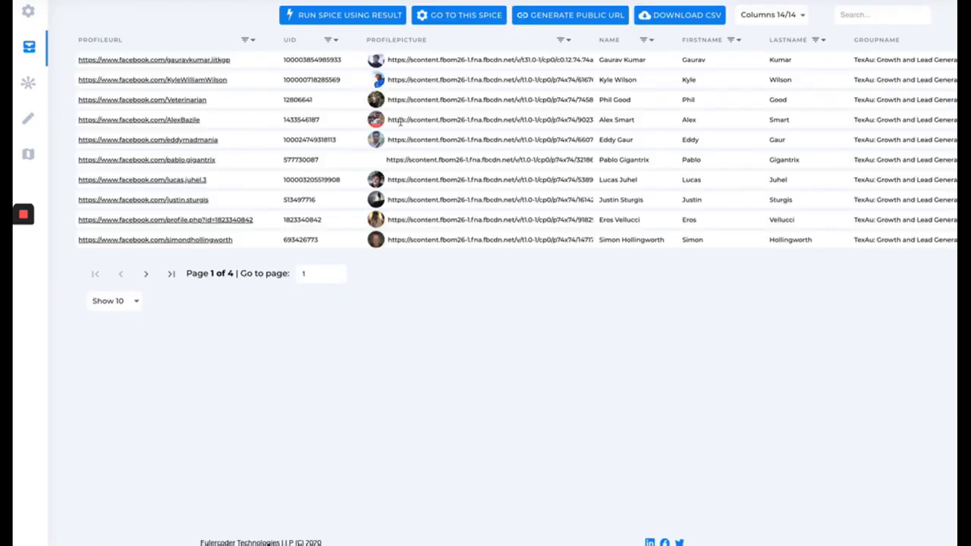
pyautogui.hscroll(3, 429, 152)
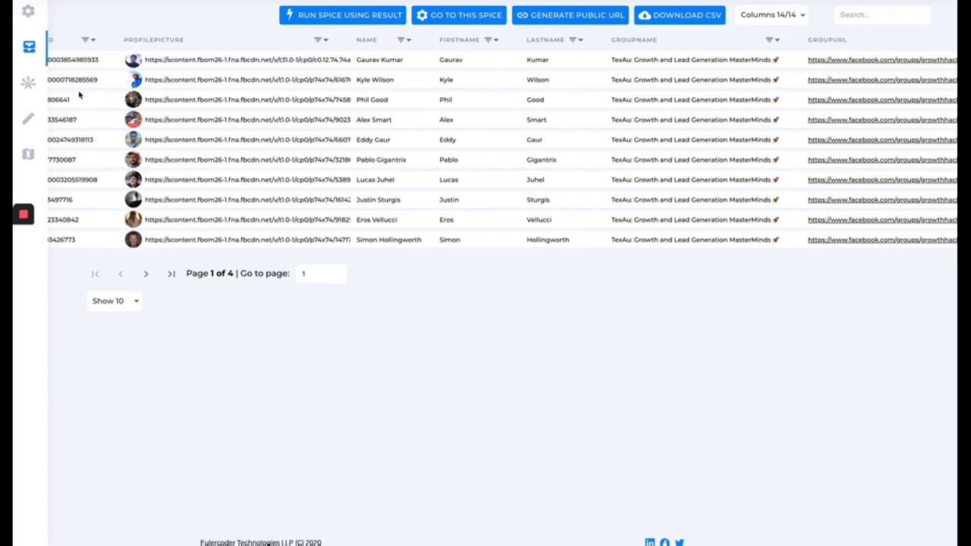
# Step: Filter the spices to LinkedIn, search for "lead" and open Scrape Linkedin Sales Navigator Leads Search Result
pyautogui.click(29, 11)
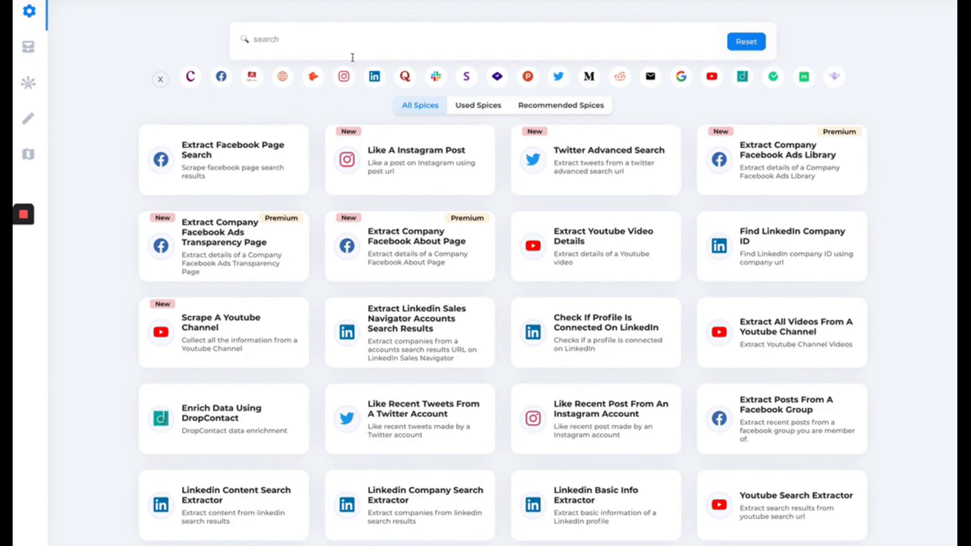
pyautogui.click(374, 76)
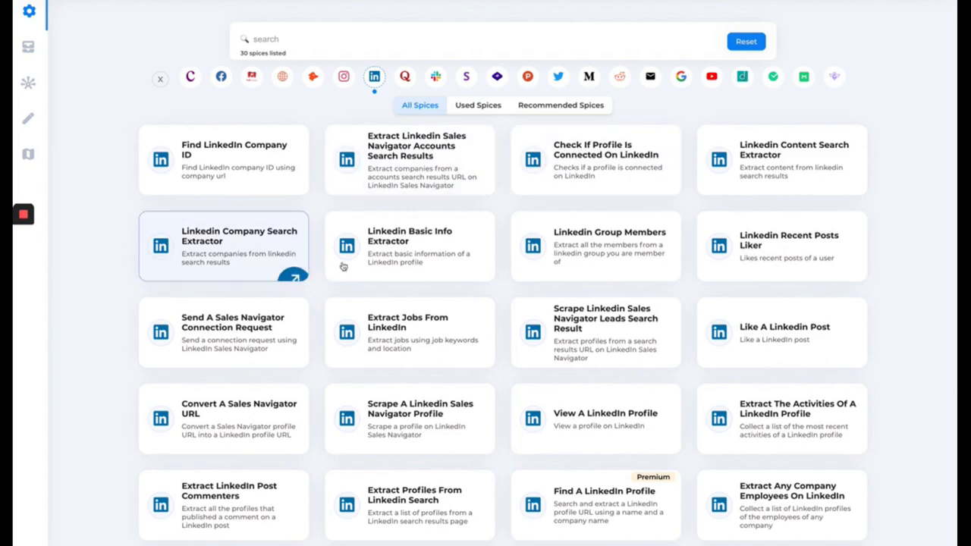
pyautogui.click(304, 47)
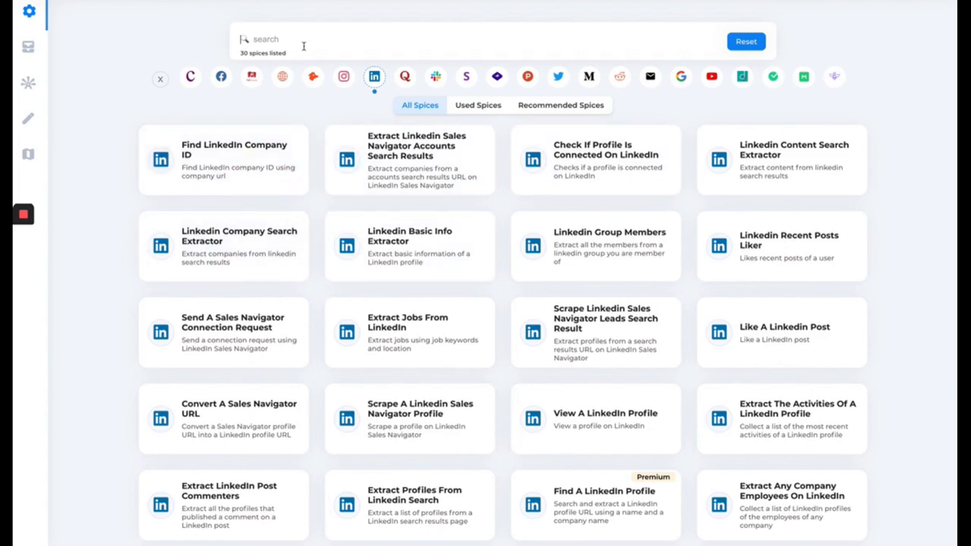
pyautogui.write('lead')
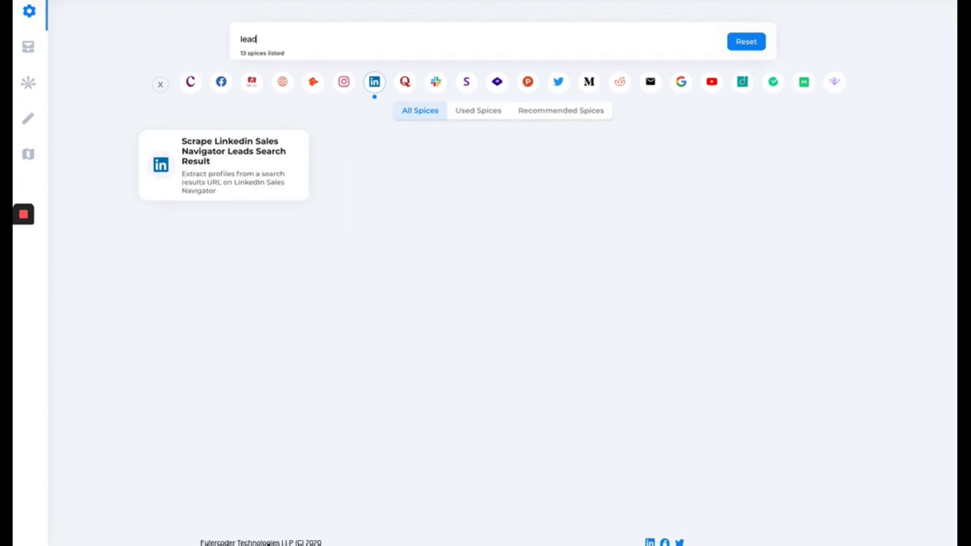
pyautogui.click(252, 171)
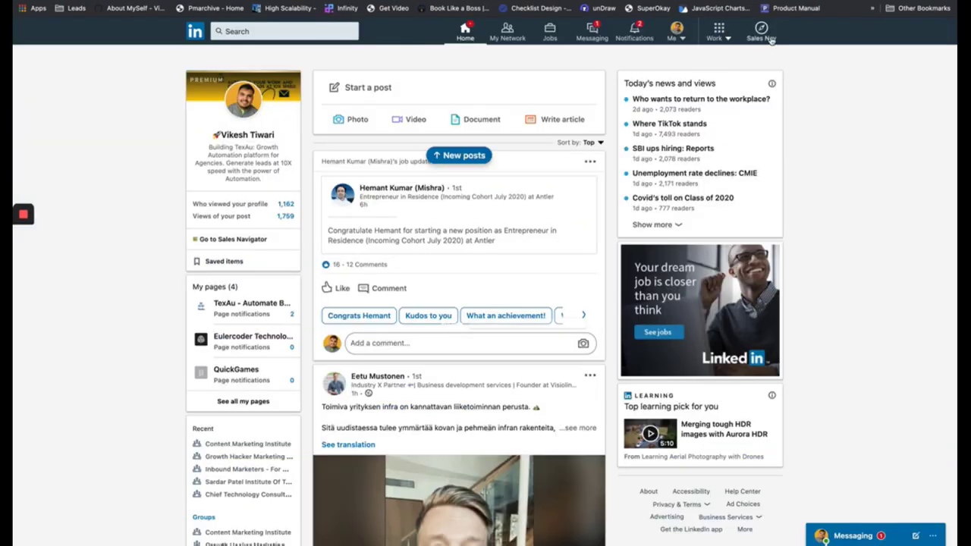
# Step: Switch from LinkedIn to Sales Navigator and open the recent "agency" lead search
pyautogui.click(766, 36)
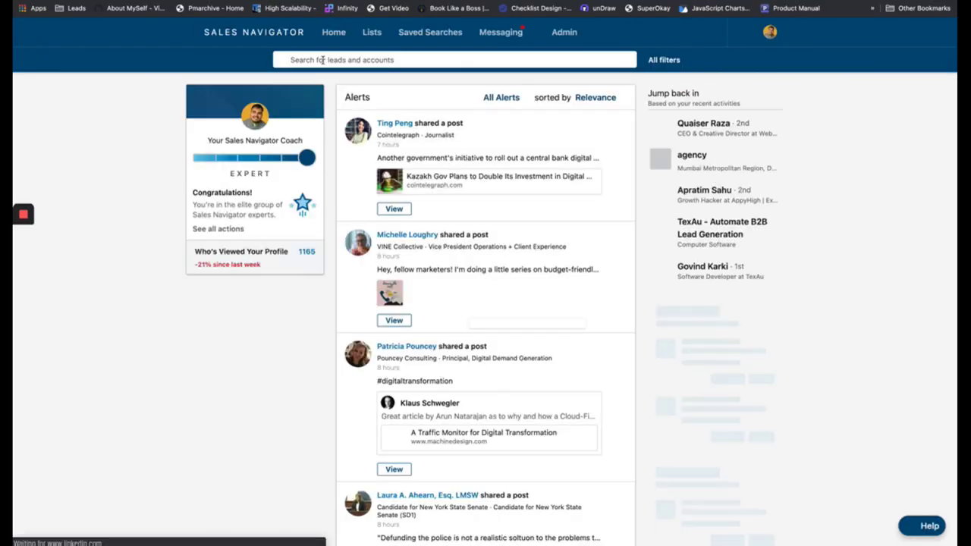
pyautogui.click(322, 59)
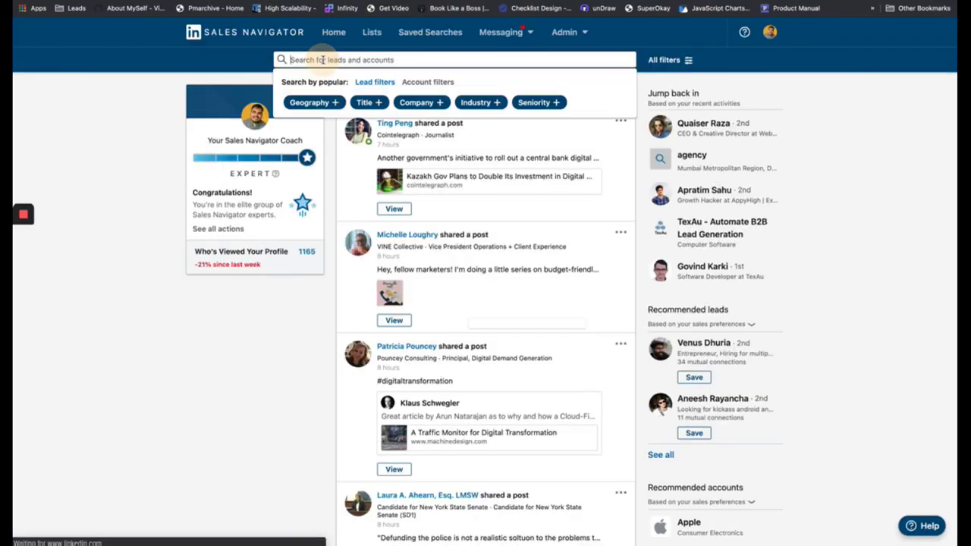
pyautogui.click(310, 149)
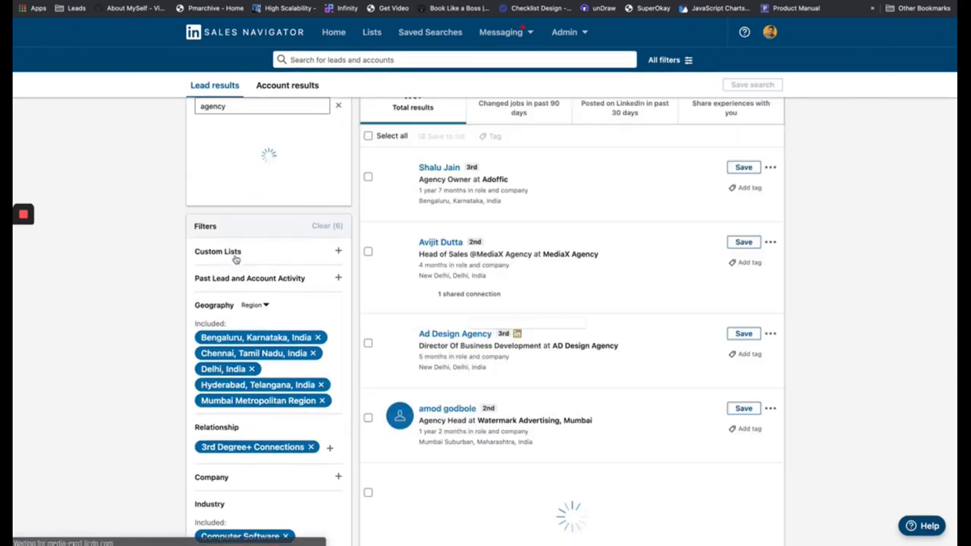
# Step: Remove the Bengaluru, Chennai, Delhi, Hyderabad and Mumbai regions from the lead search's geography filter
pyautogui.scroll(-3, 245, 336)
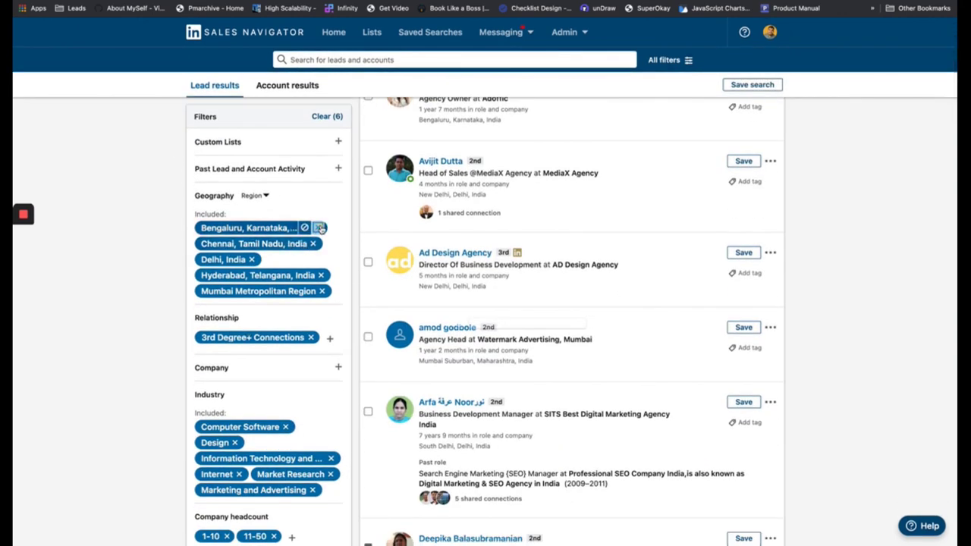
pyautogui.click(320, 228)
pyautogui.click(315, 341)
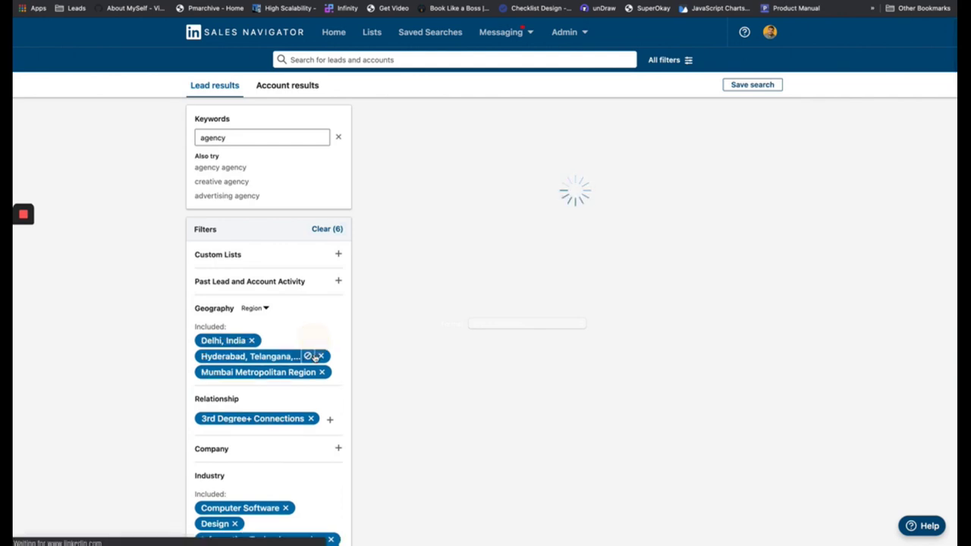
pyautogui.click(320, 356)
pyautogui.click(255, 341)
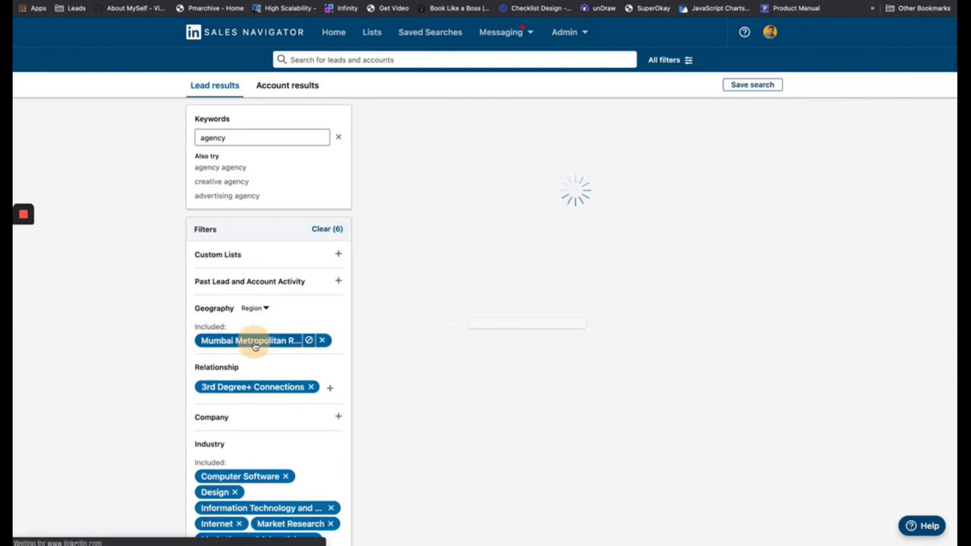
pyautogui.click(322, 340)
# Step: Add Los Angeles Metropolitan Area and Los Angeles, California, United States to the lead search's geography filter
pyautogui.click(242, 306)
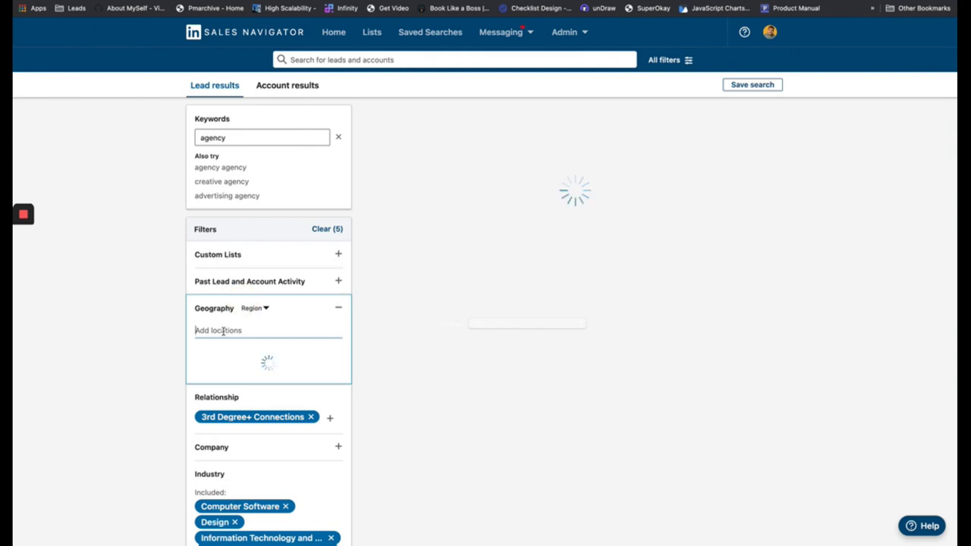
pyautogui.write('Los')
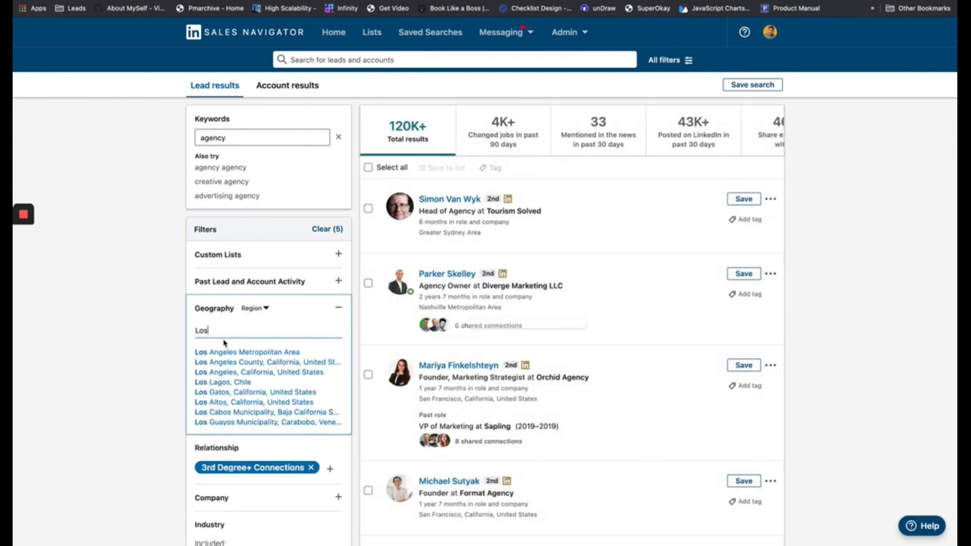
pyautogui.click(220, 352)
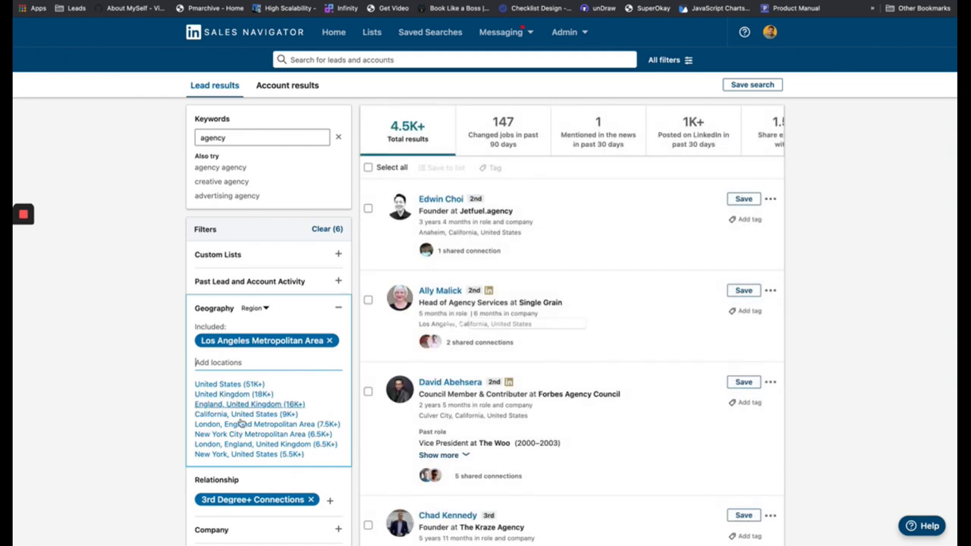
pyautogui.write('Los')
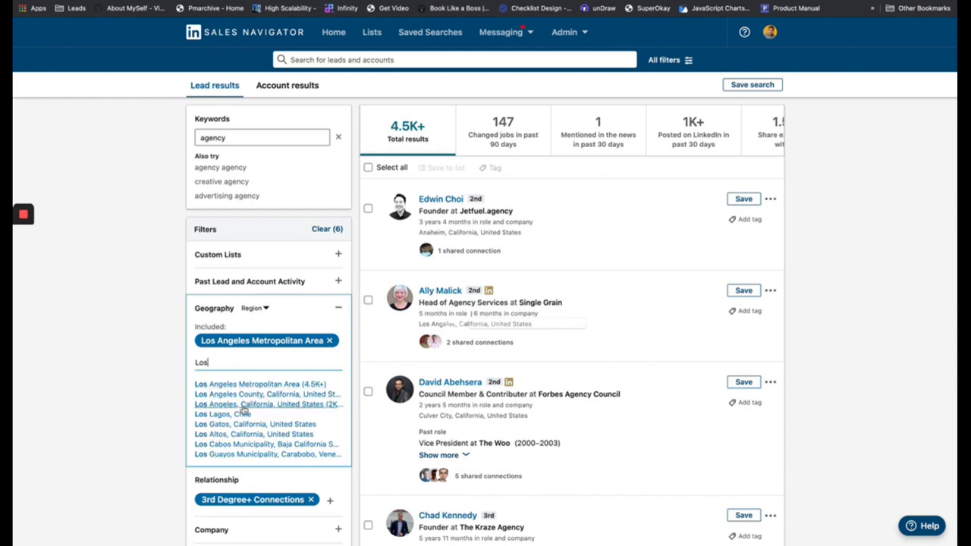
pyautogui.click(243, 405)
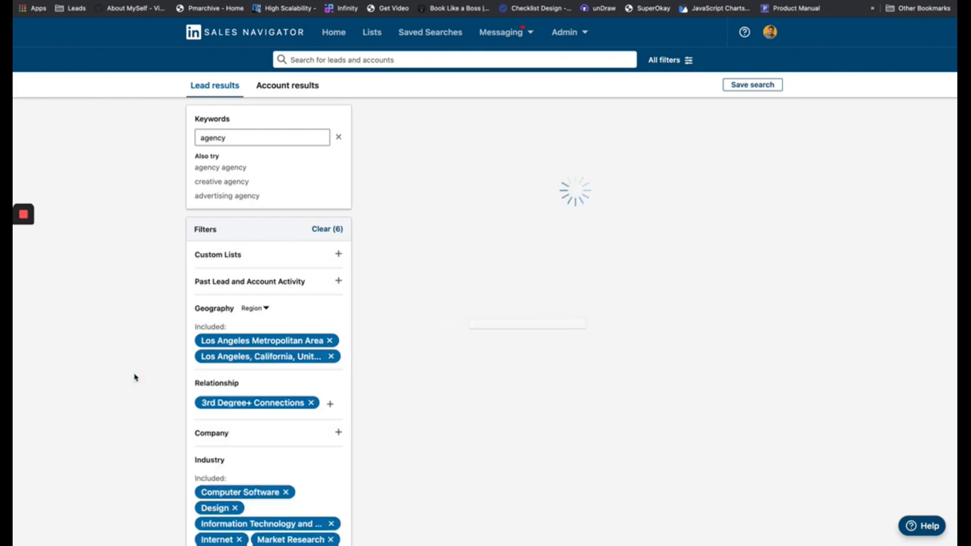
# Step: Change the relationship filter to 2nd Degree Connections and enter the filtered search's URL as the TexAu spice's search URL
pyautogui.click(311, 403)
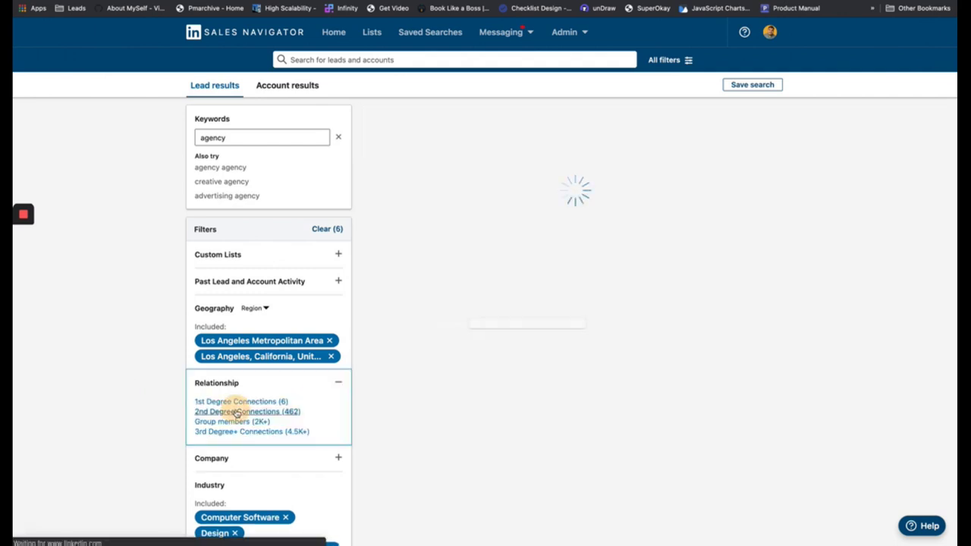
pyautogui.click(237, 412)
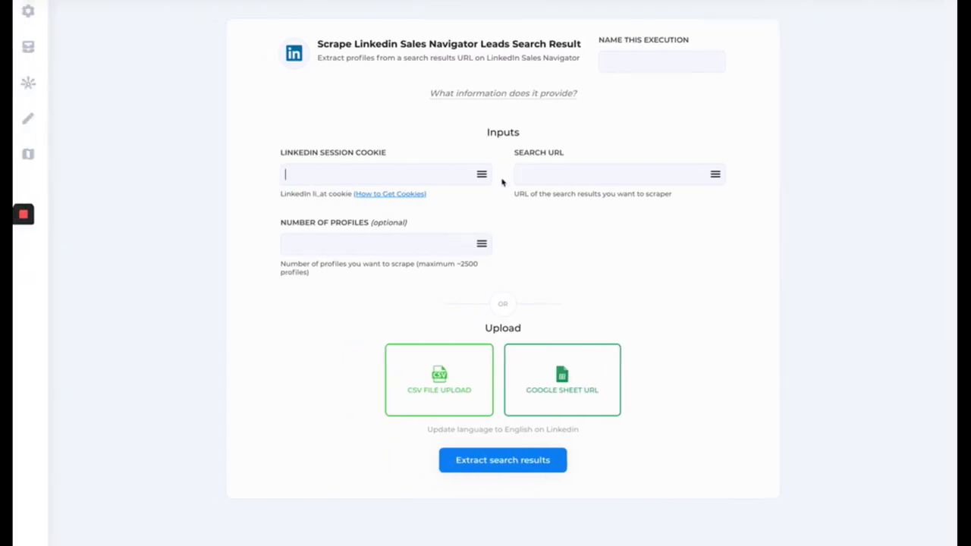
pyautogui.click(529, 174)
pyautogui.hotkey('ctrl', 'v')
# Step: Copy the LinkedIn session cookie from the browser and enter it as the spice's LinkedIn session cookie
pyautogui.click(437, 171)
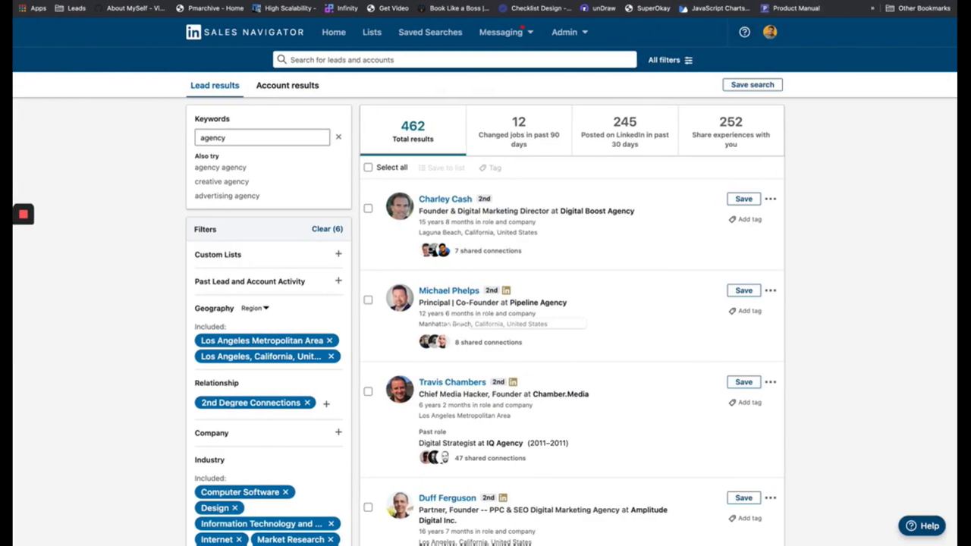
pyautogui.click(807, 43)
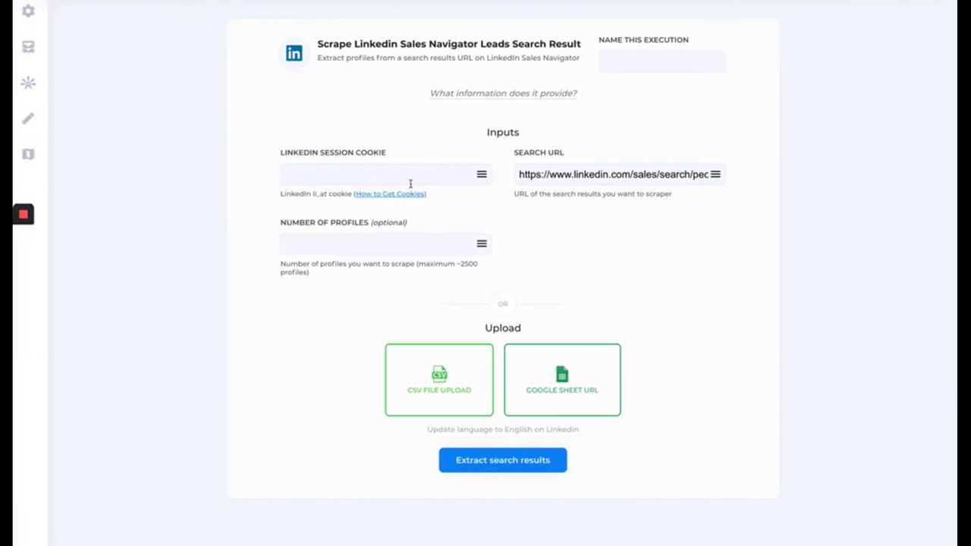
pyautogui.hotkey('ctrl', 'v')
# Step: Set the number of profiles to 25 and start extracting the Sales Navigator search results
pyautogui.click(343, 242)
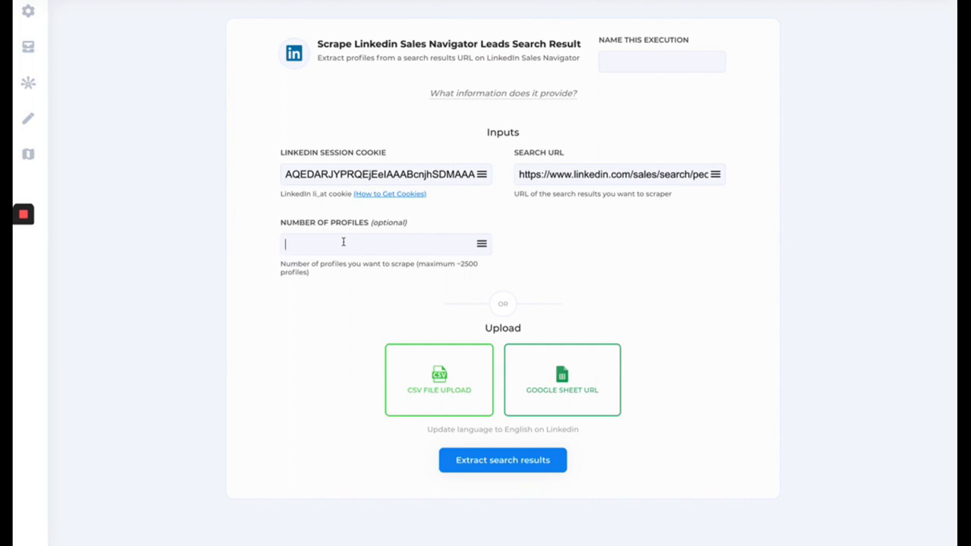
pyautogui.write('25')
pyautogui.scroll(-2, 323, 296)
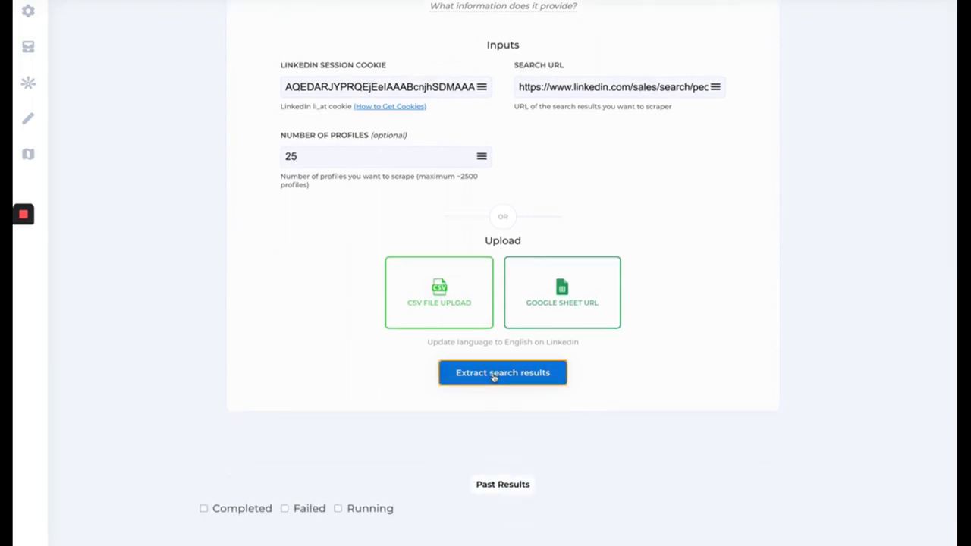
pyautogui.click(494, 372)
# Step: Check the log of the running Scrape Linkedin Sales Navigator Leads Search Result execution in the past results
pyautogui.scroll(-5, 466, 180)
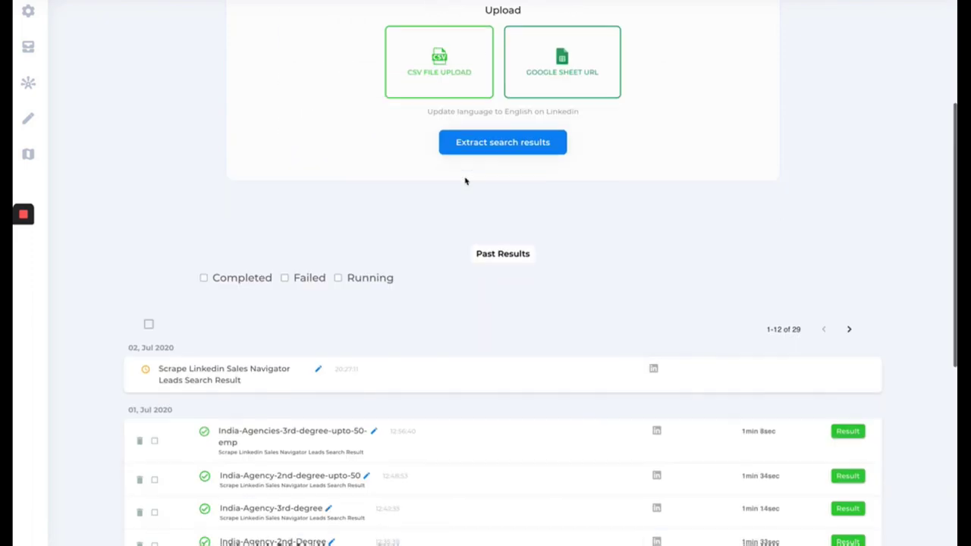
pyautogui.click(227, 368)
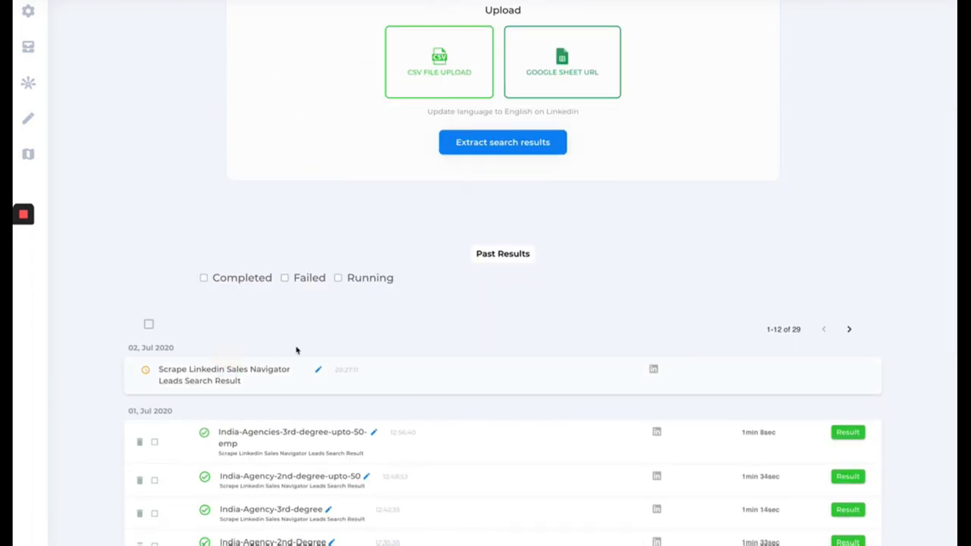
pyautogui.scroll(-1, 297, 350)
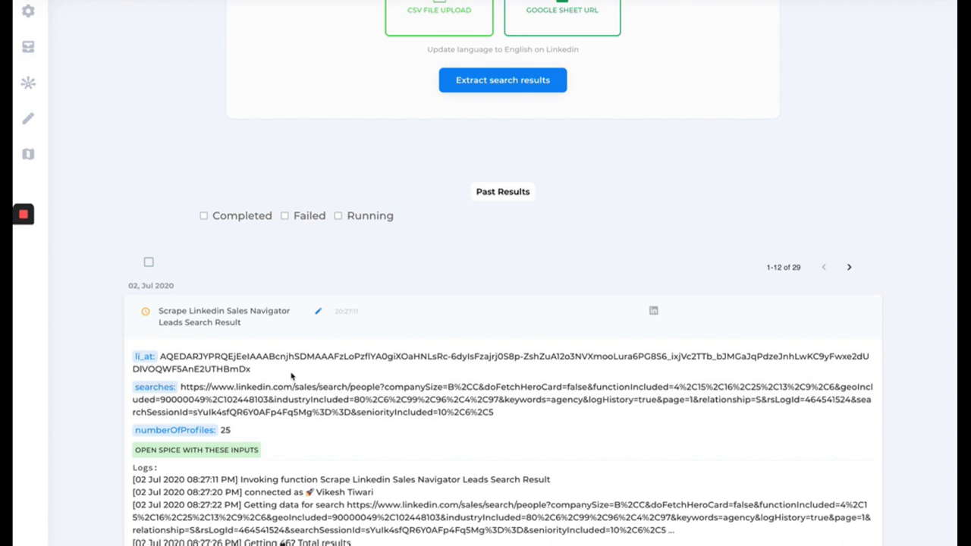
pyautogui.scroll(-1, 281, 357)
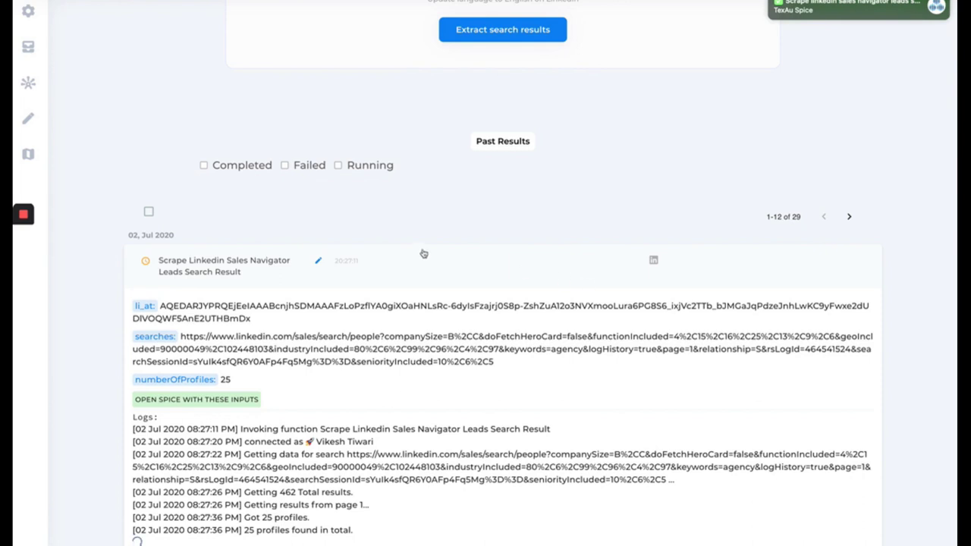
# Step: Open the result of the completed Scrape Linkedin Sales Navigator Leads Search Result execution and show 30 rows per page to review the extracted leads
pyautogui.click(38, 48)
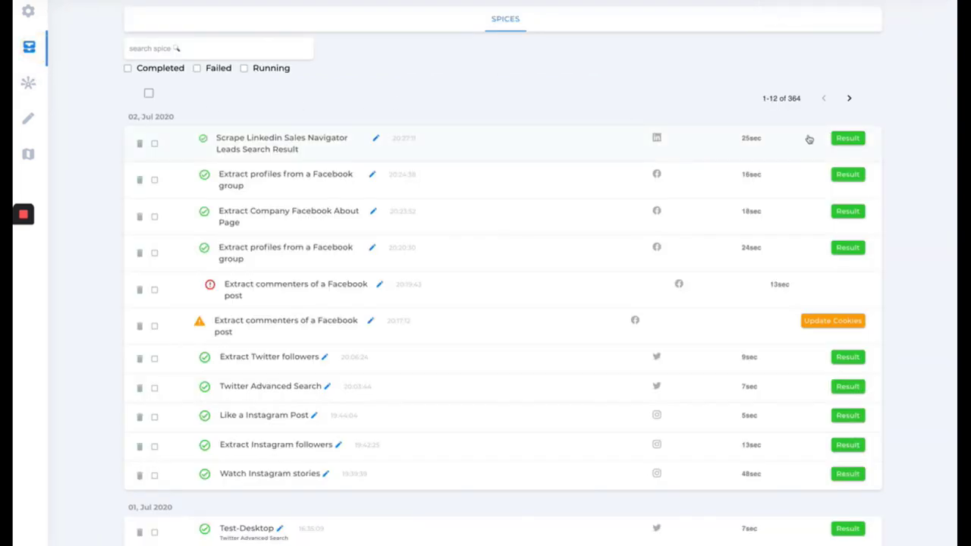
pyautogui.click(839, 138)
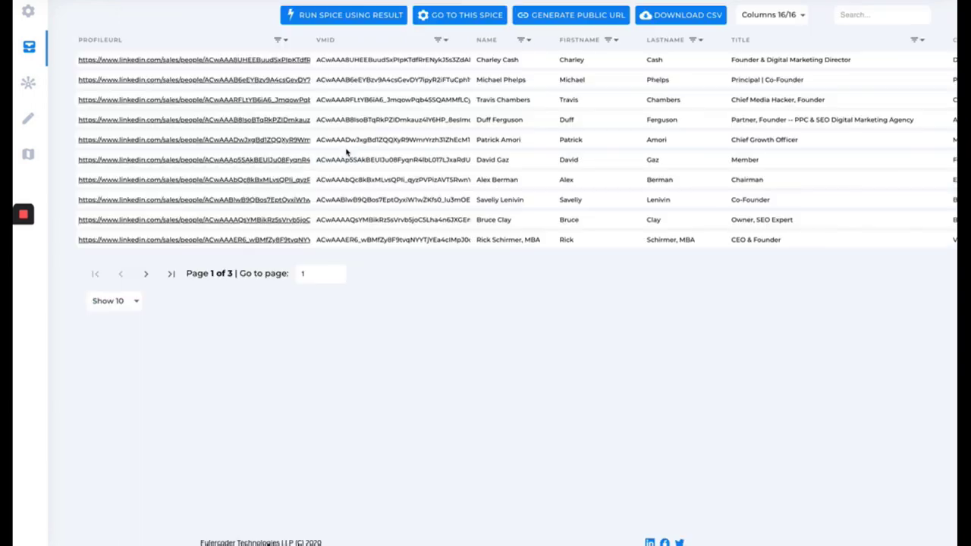
pyautogui.hscroll(2, 539, 129)
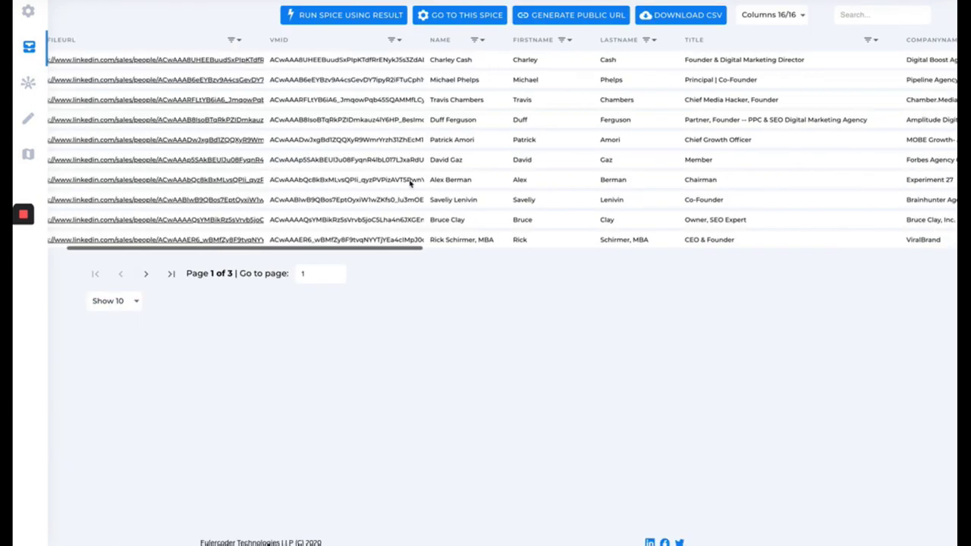
pyautogui.click(131, 302)
pyautogui.click(122, 263)
pyautogui.scroll(-2, 206, 250)
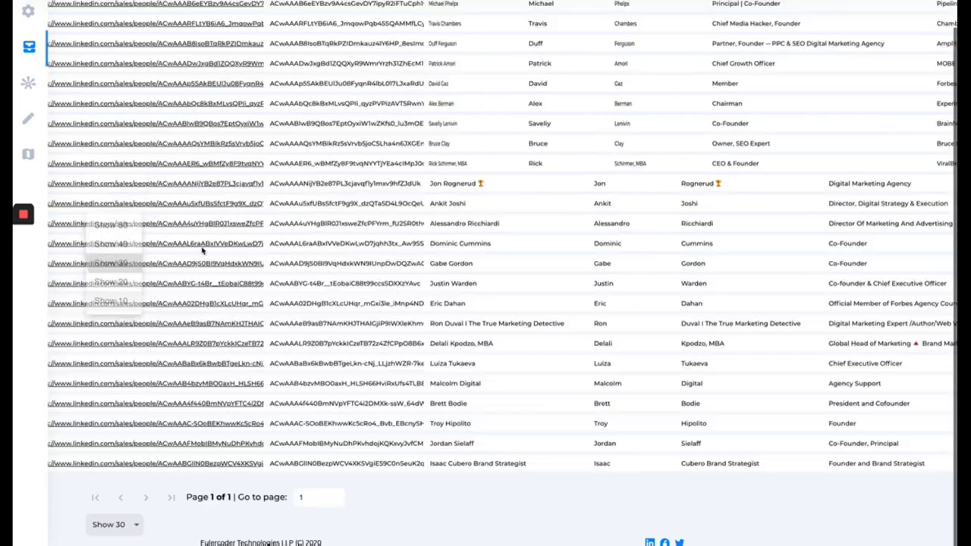
pyautogui.scroll(1, 348, 261)
pyautogui.scroll(1, 348, 260)
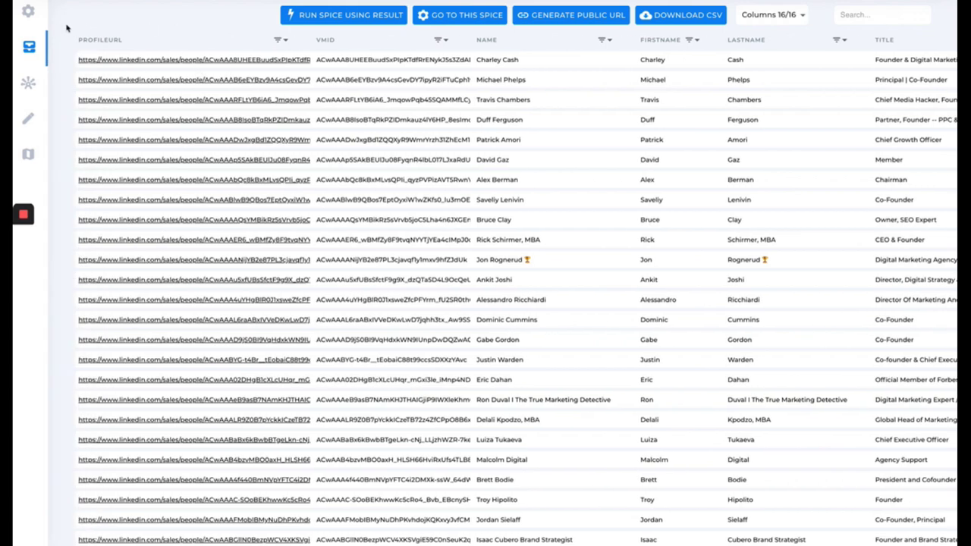
# Step: Filter the spices to LinkedIn and open the Scrape A LinkedIn Profile spice
pyautogui.click(38, 15)
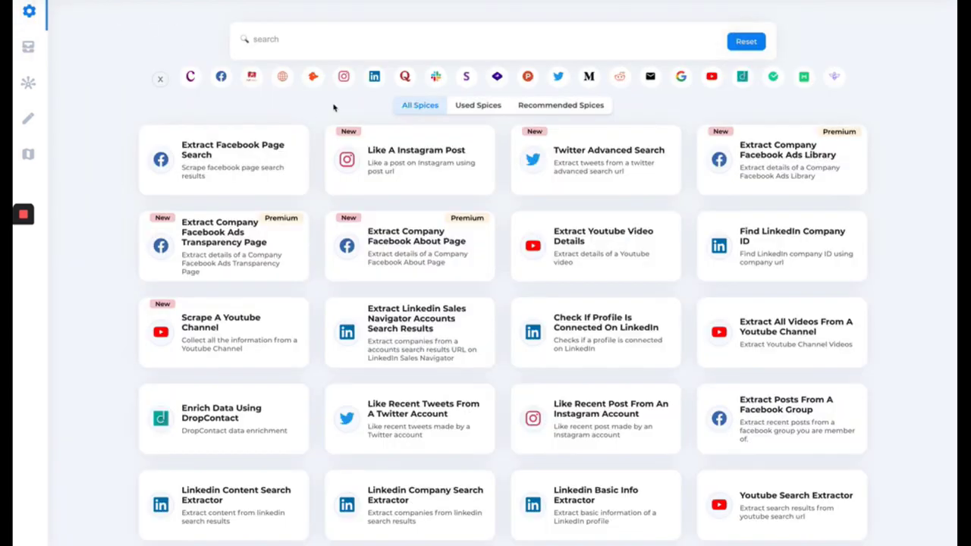
pyautogui.click(375, 77)
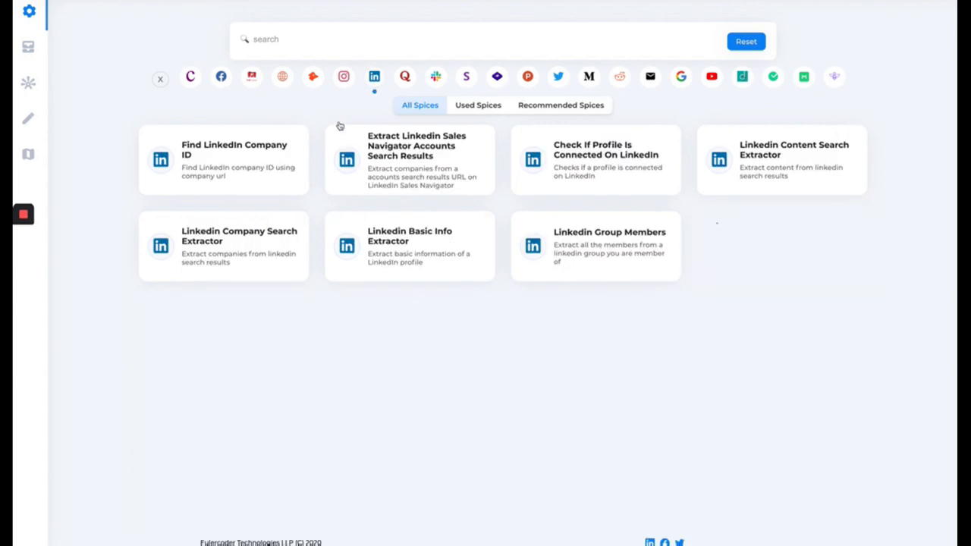
pyautogui.scroll(-3, 352, 322)
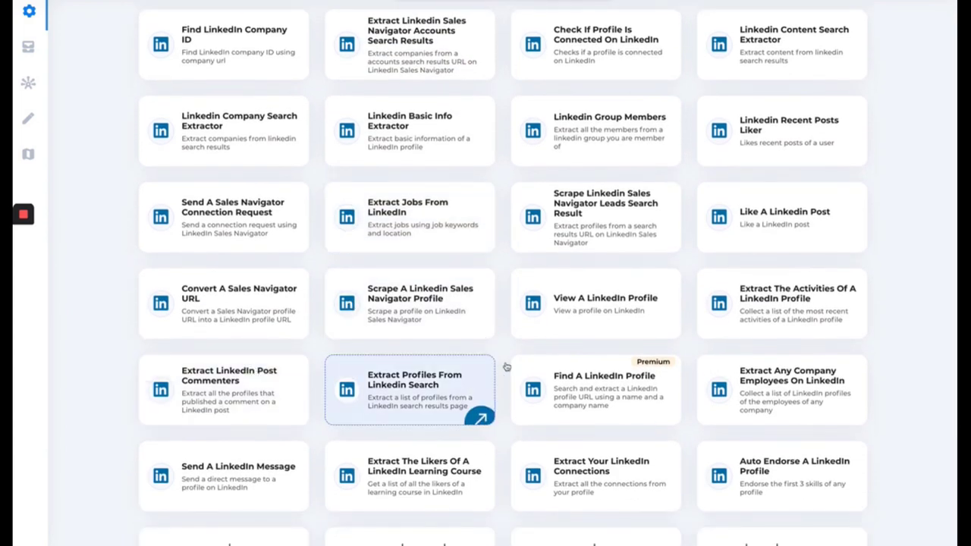
pyautogui.scroll(-5, 303, 410)
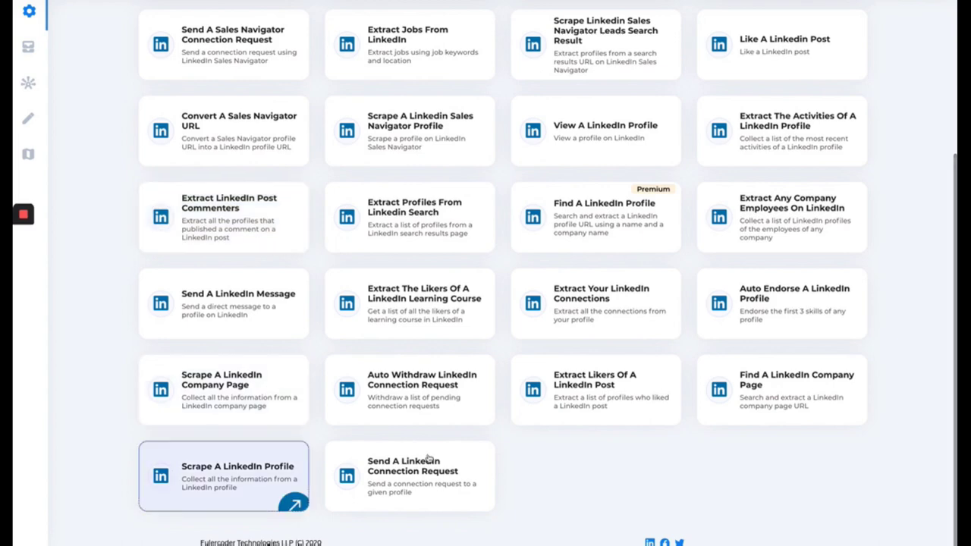
pyautogui.click(234, 480)
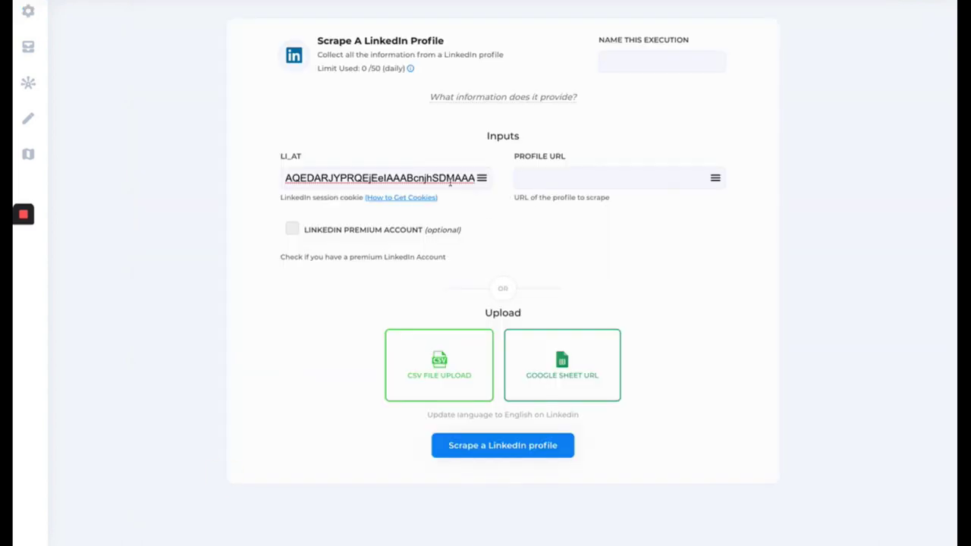
# Step: Copy the profile URL of the first feed post's LinkedIn contact in the browser, enter it as the profile URL and start scraping
pyautogui.click(539, 176)
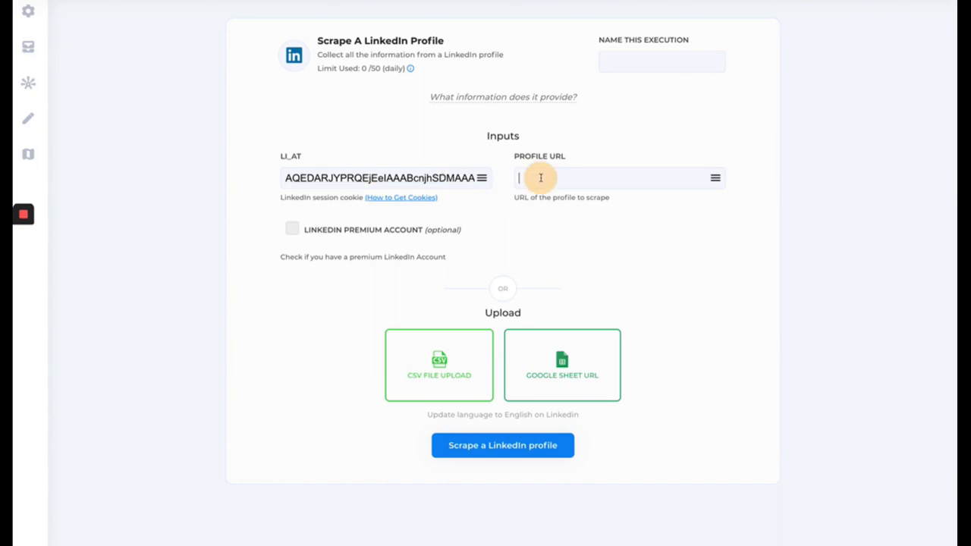
pyautogui.hotkey('ctrl', 'Right')
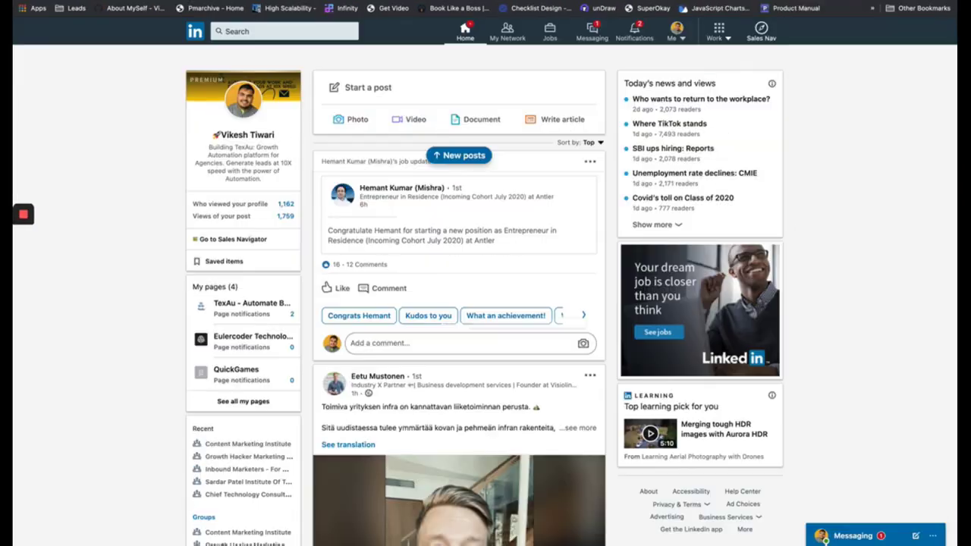
pyautogui.click(386, 189)
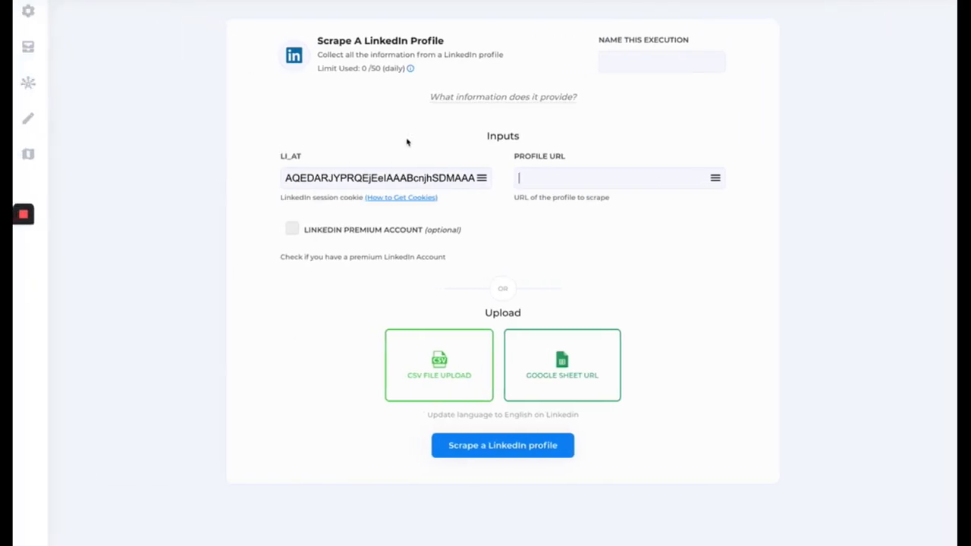
pyautogui.click(562, 177)
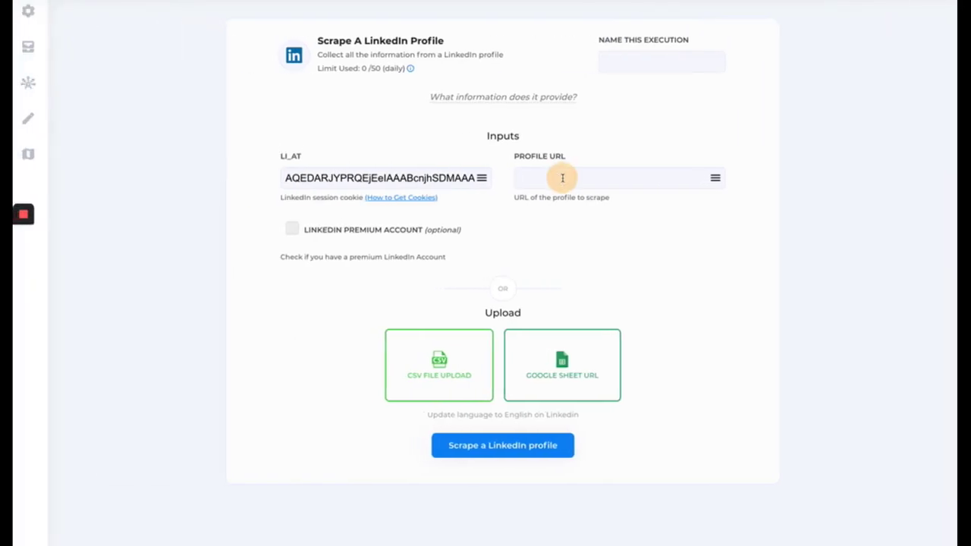
pyautogui.write('https://www.linkedin.com/in/khemant/')
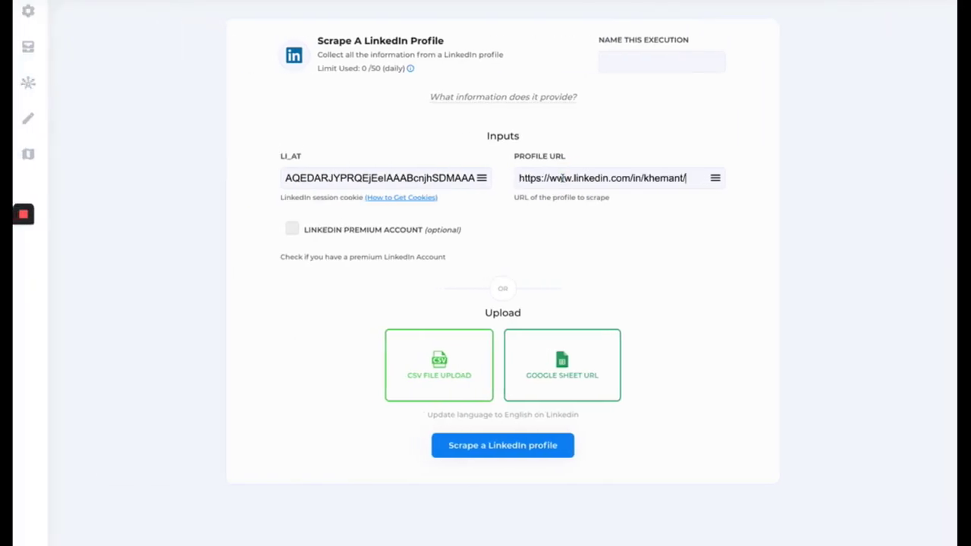
pyautogui.click(494, 446)
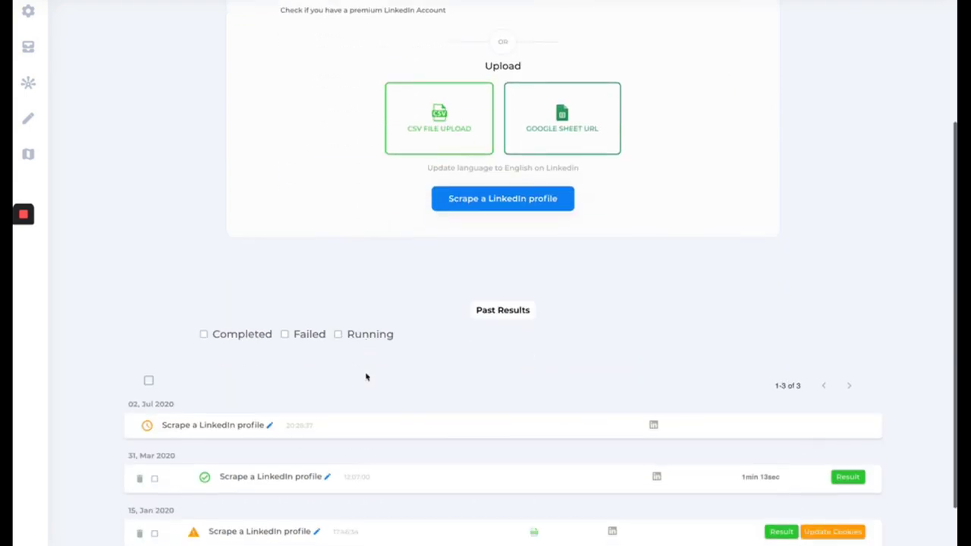
# Step: Check the inputs and log of the running Scrape a LinkedIn profile execution in the past results
pyautogui.click(235, 376)
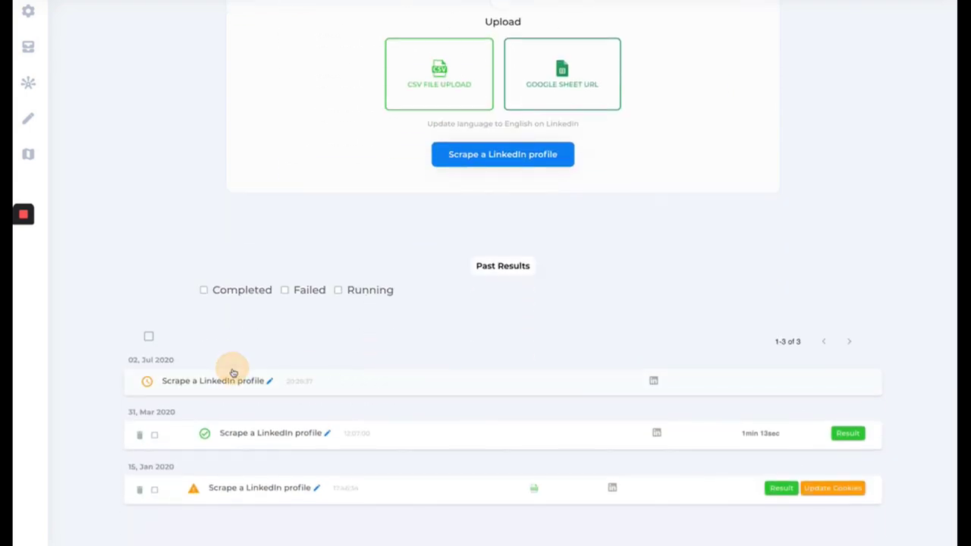
pyautogui.scroll(4, 239, 267)
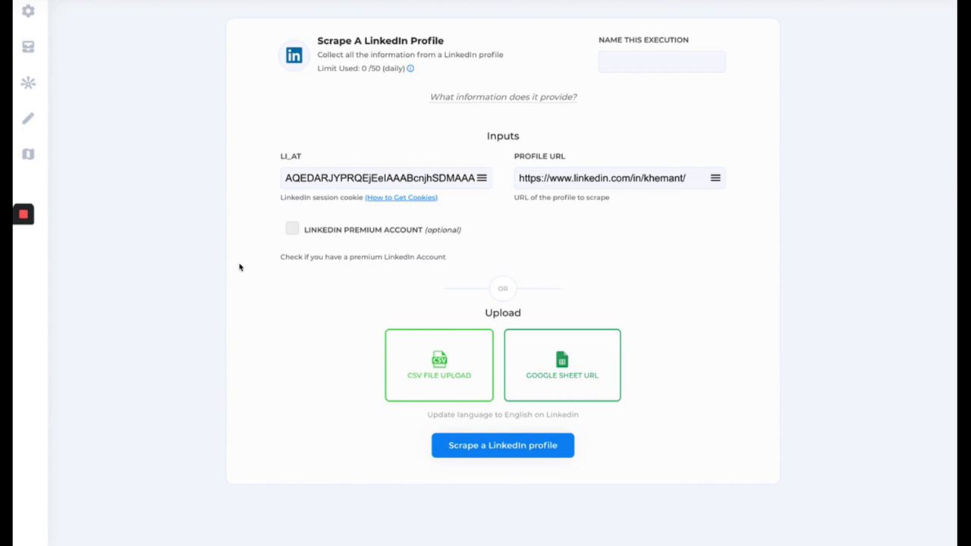
pyautogui.scroll(-5, 239, 268)
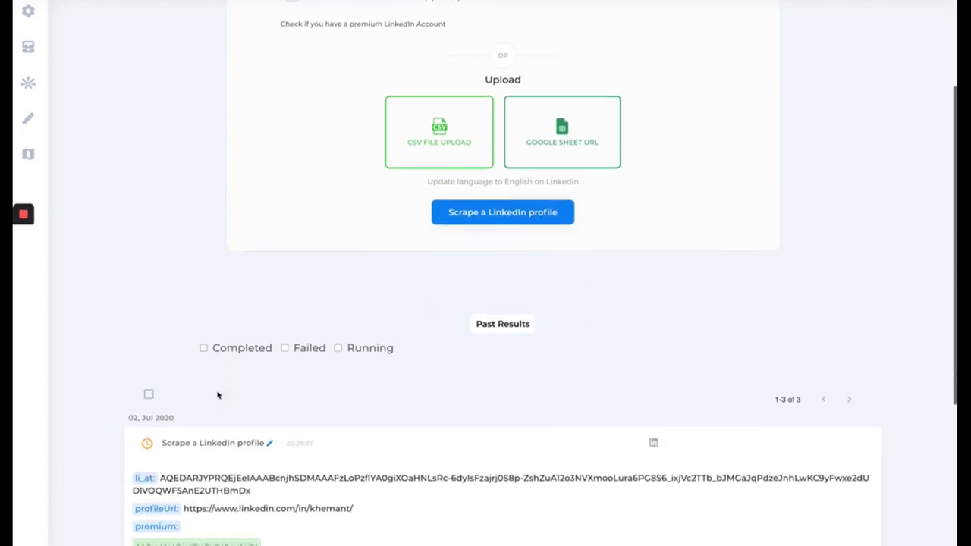
pyautogui.scroll(-1, 203, 460)
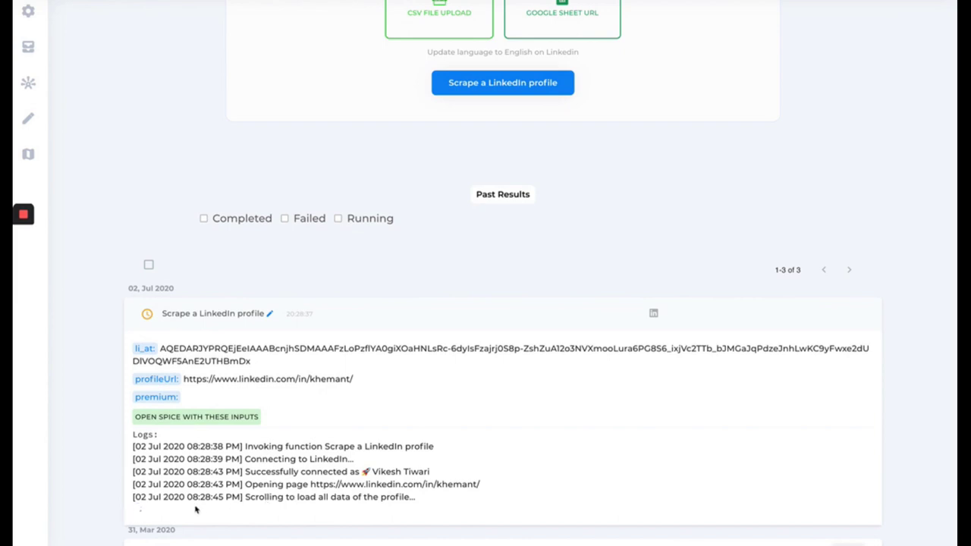
pyautogui.scroll(1, 195, 510)
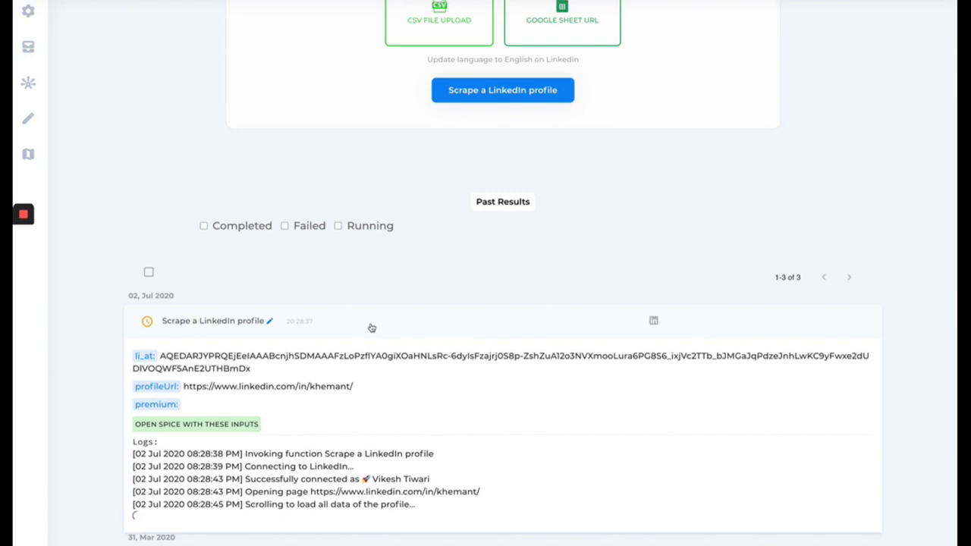
pyautogui.scroll(5, 254, 271)
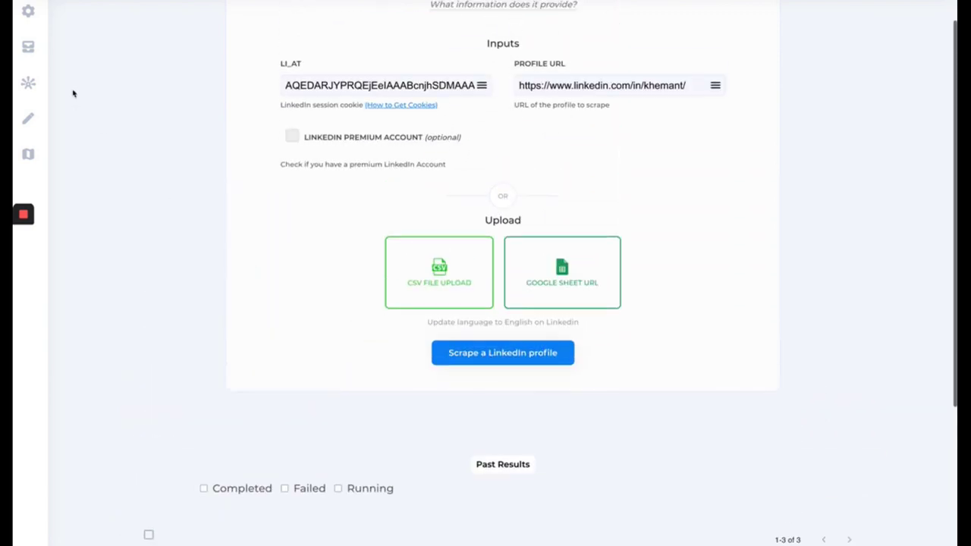
# Step: Open the result of the completed Scrape a LinkedIn profile execution and examine its columns, including jobs, schools, skills and contact details
pyautogui.click(29, 12)
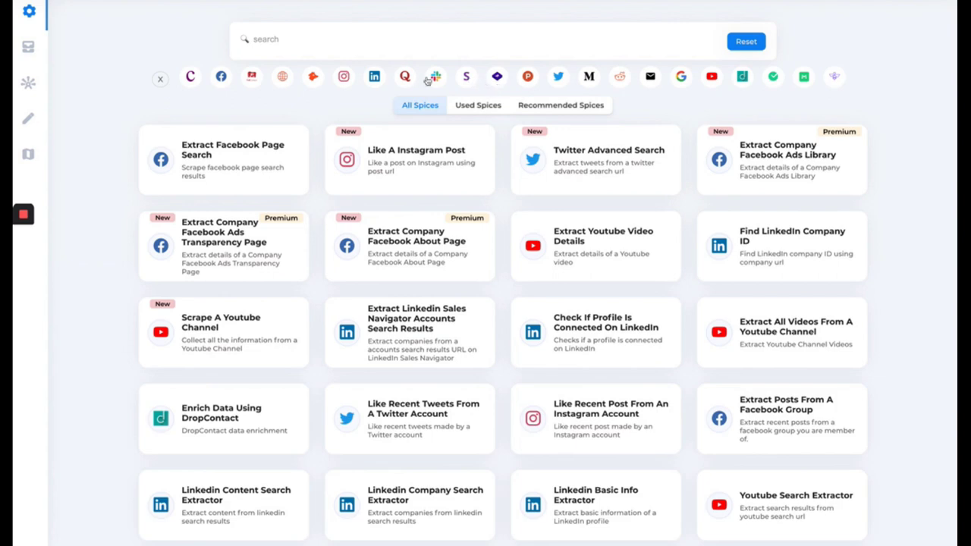
pyautogui.click(404, 77)
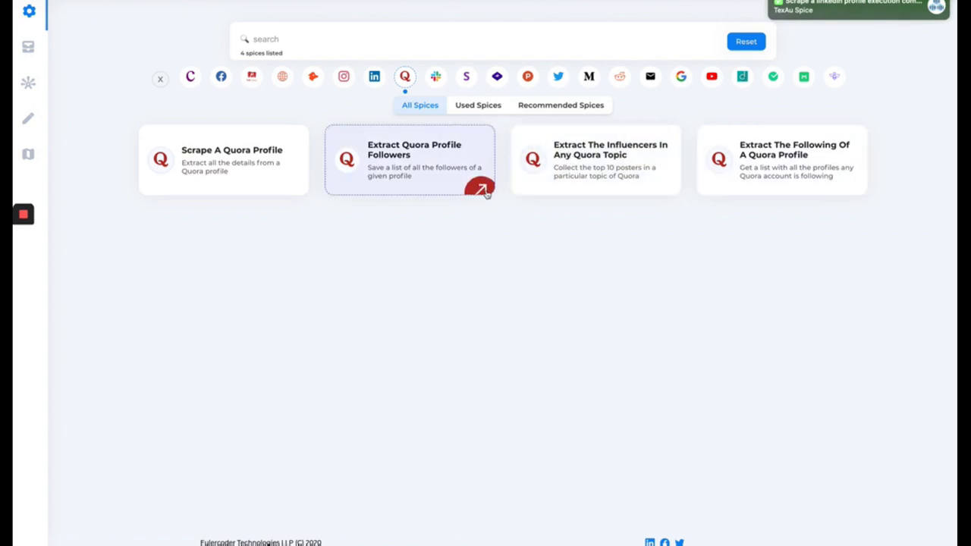
pyautogui.click(65, 53)
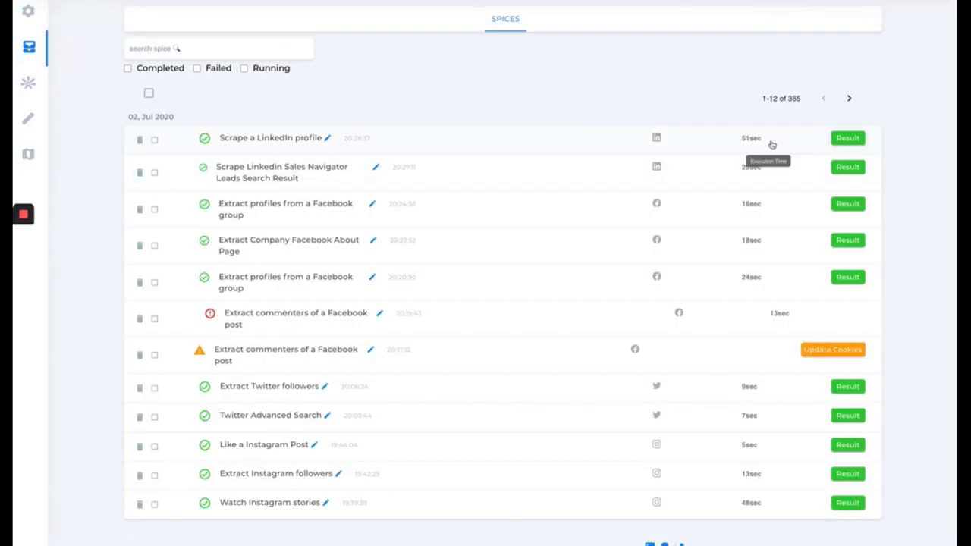
pyautogui.click(840, 141)
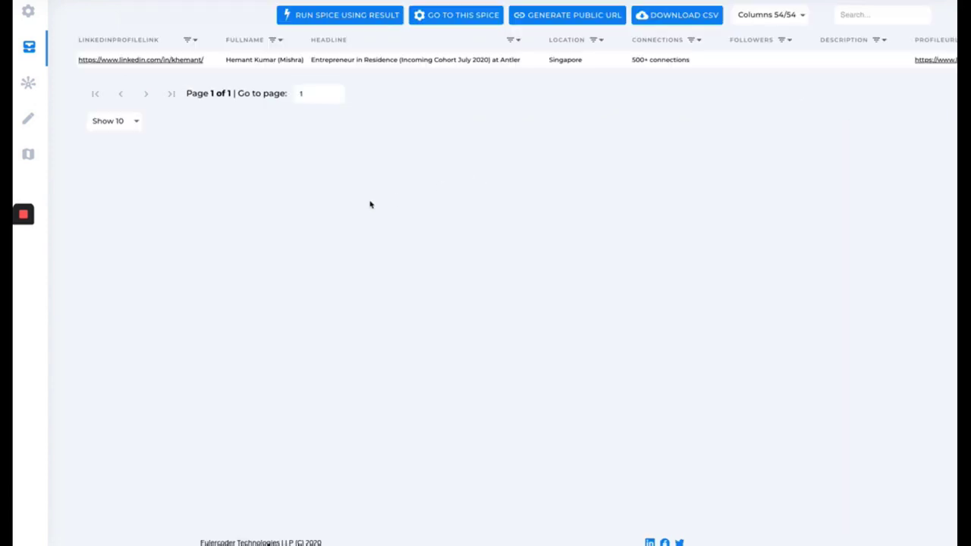
pyautogui.hscroll(10, 548, 68)
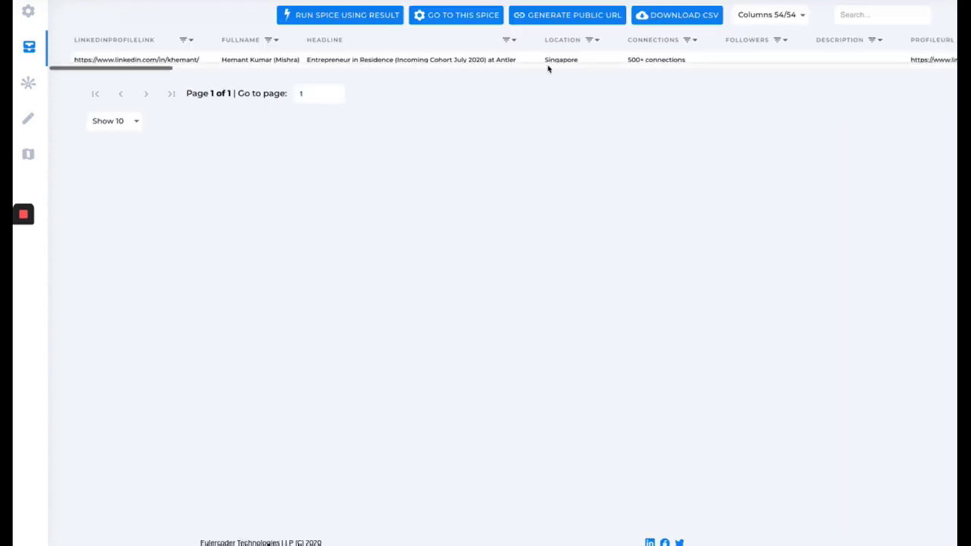
pyautogui.hscroll(14, 547, 68)
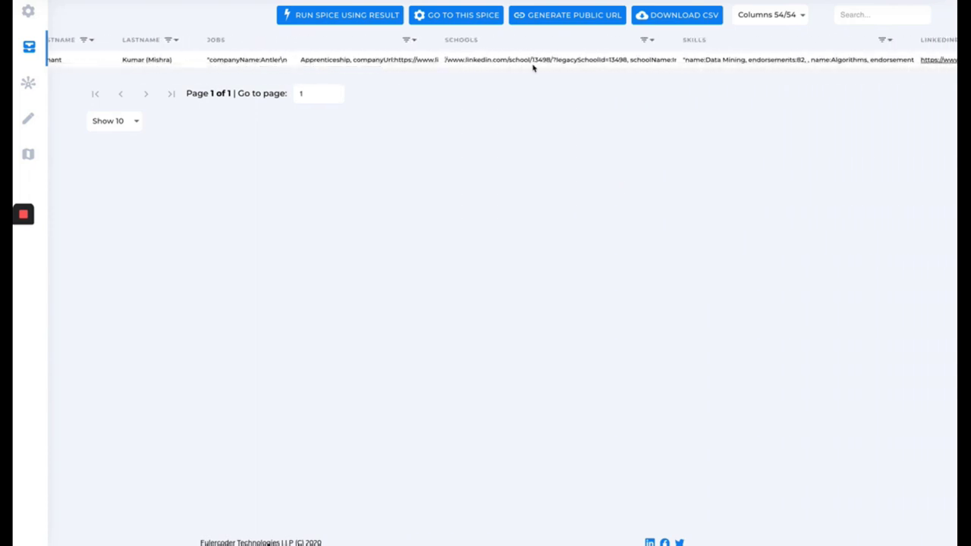
pyautogui.hscroll(7, 738, 54)
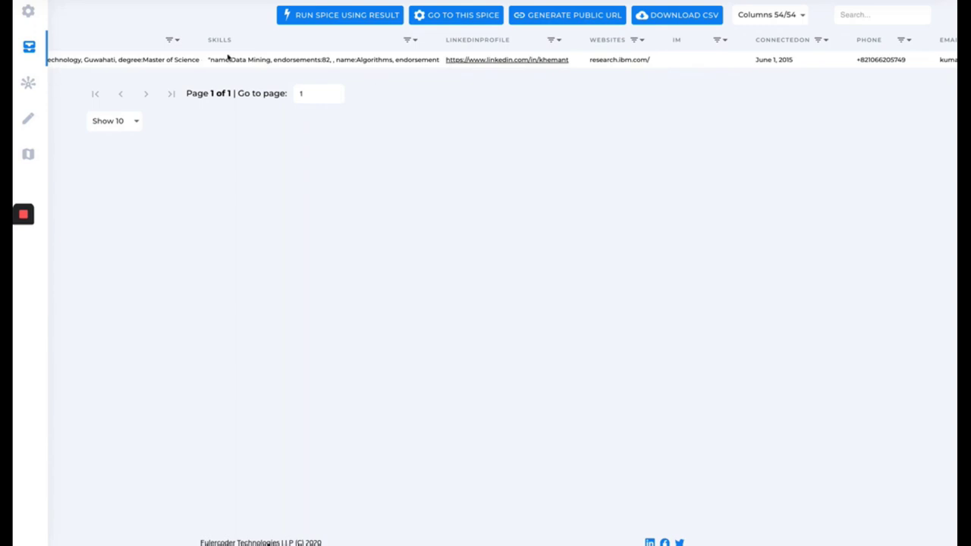
# Step: Filter the spices to Quora and open the Extract Quora Profile Followers spice
pyautogui.click(53, 14)
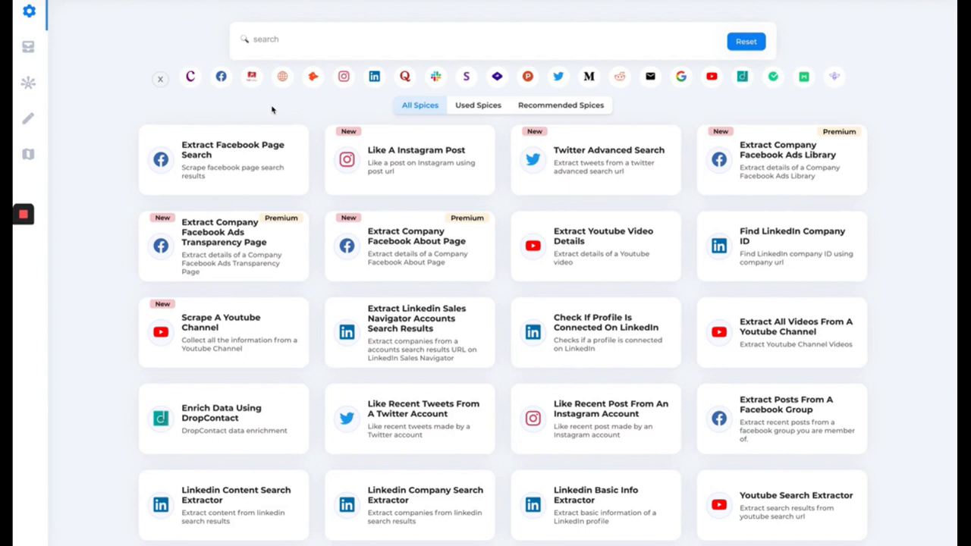
pyautogui.click(405, 77)
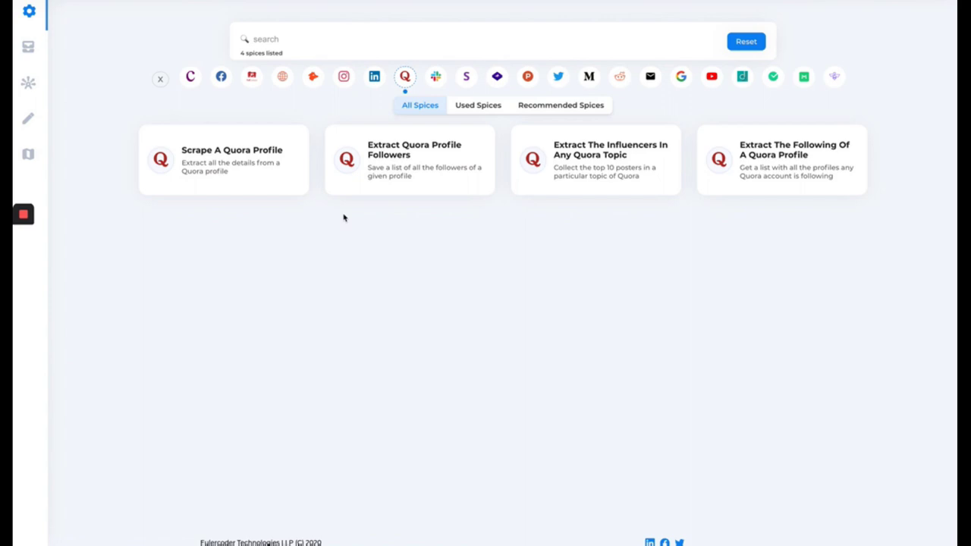
pyautogui.click(383, 156)
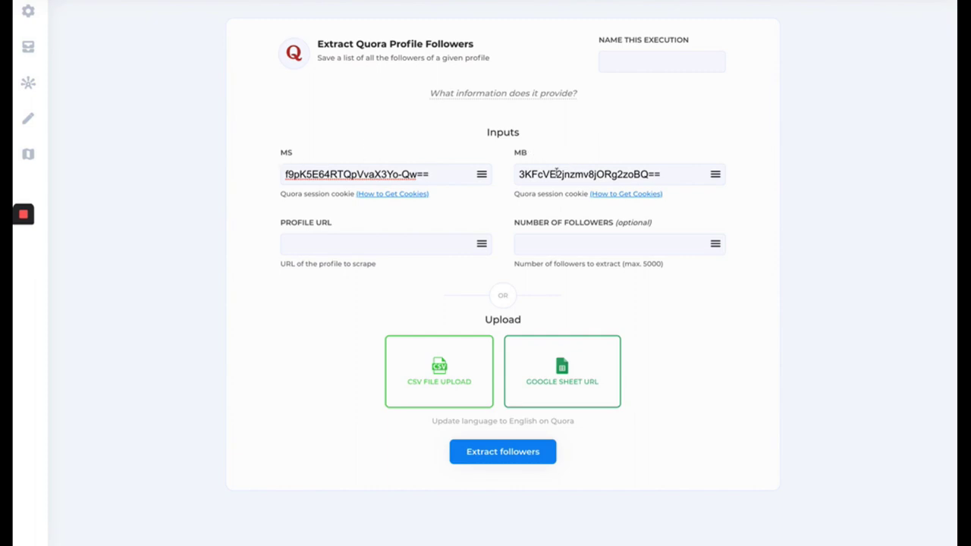
# Step: Switch to the browser and open the Quora home page
pyautogui.hotkey('ctrl', 'Right')
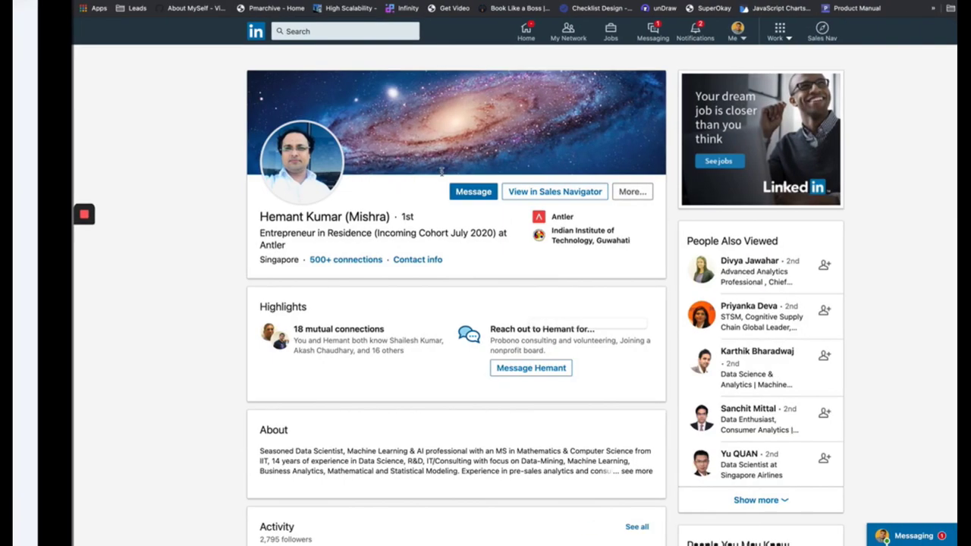
pyautogui.press('super+l')
pyautogui.write('quo')
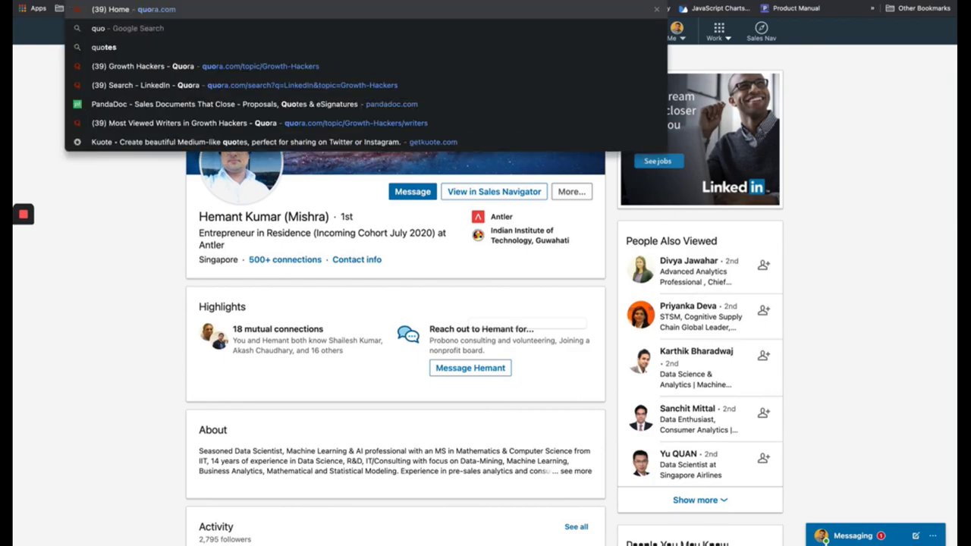
pyautogui.press('Return')
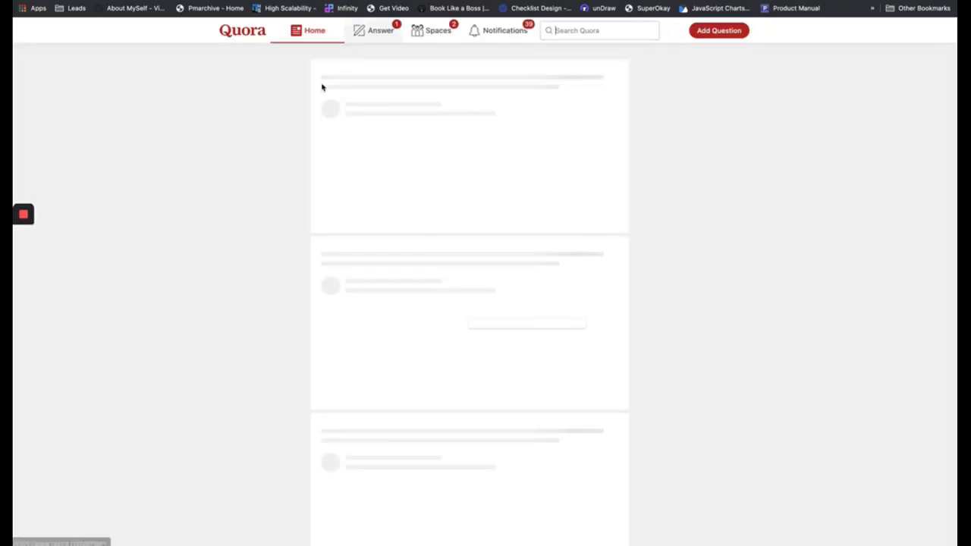
pyautogui.hotkey('ctrl', 'Left')
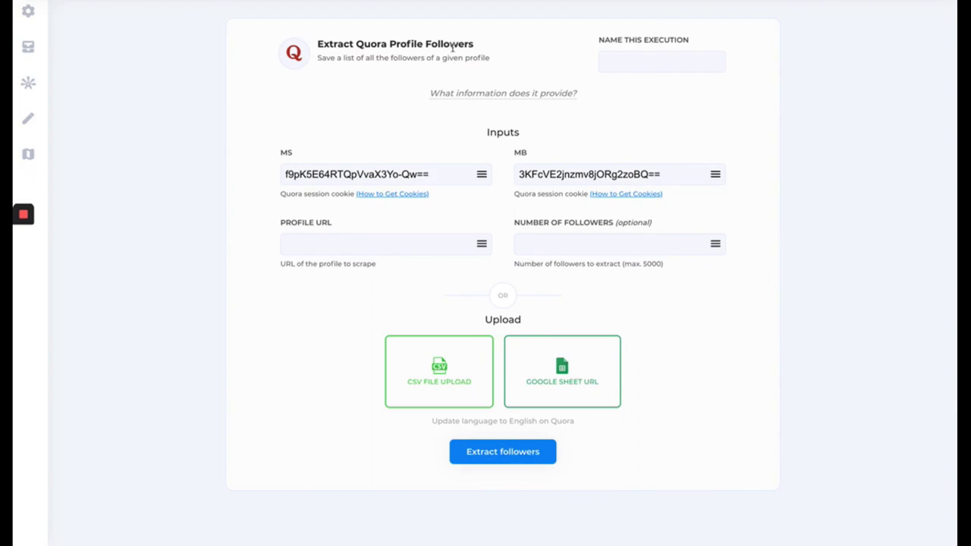
pyautogui.hotkey('ctrl', 'Right')
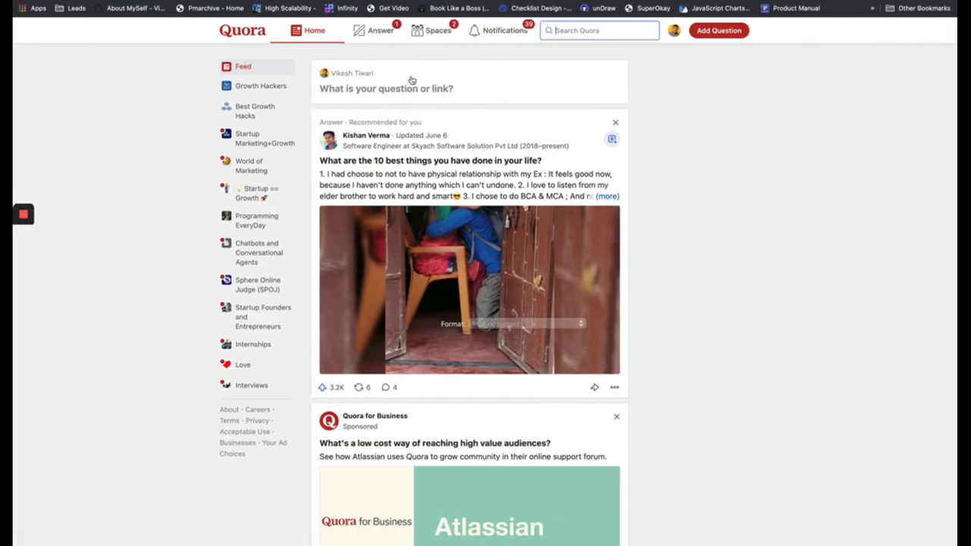
pyautogui.click(563, 37)
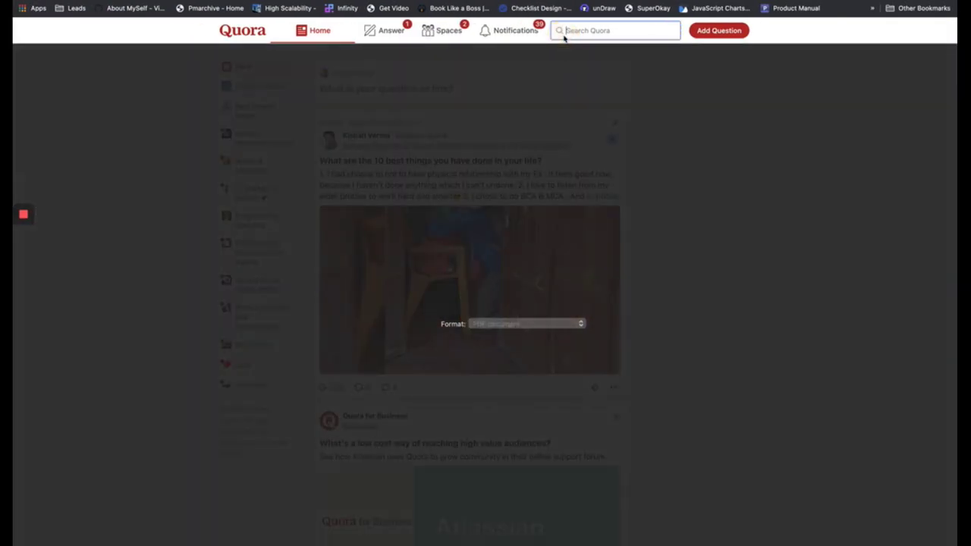
pyautogui.click(501, 93)
pyautogui.scroll(-10, 475, 230)
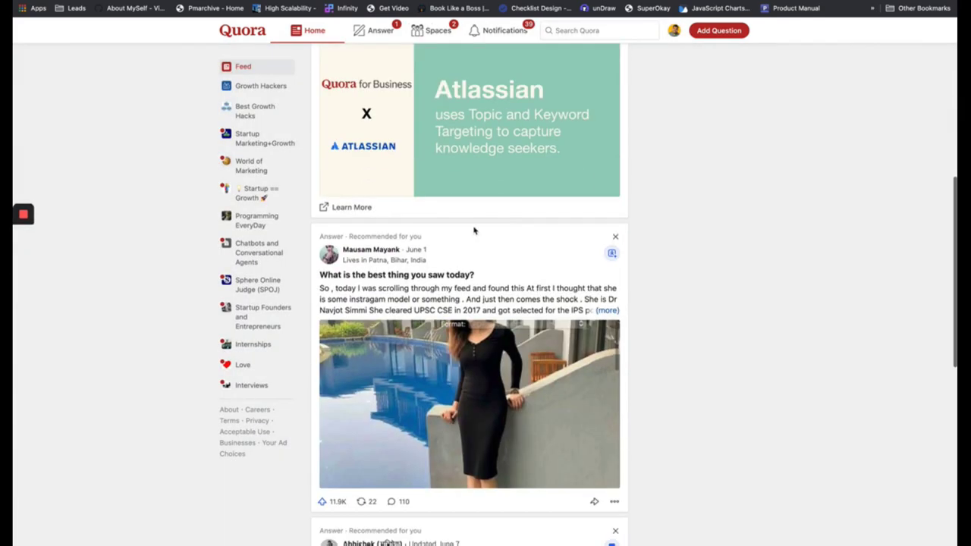
pyautogui.scroll(-4, 474, 230)
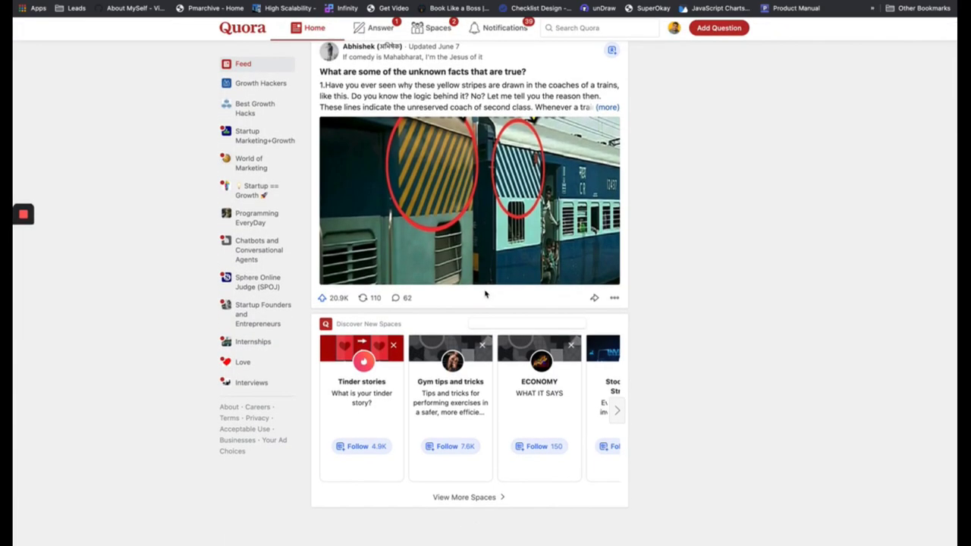
# Step: Search Quora for growth hackers and open the profile of the author answering "What makes a great growth hacker?"
pyautogui.click(581, 30)
pyautogui.write('growt')
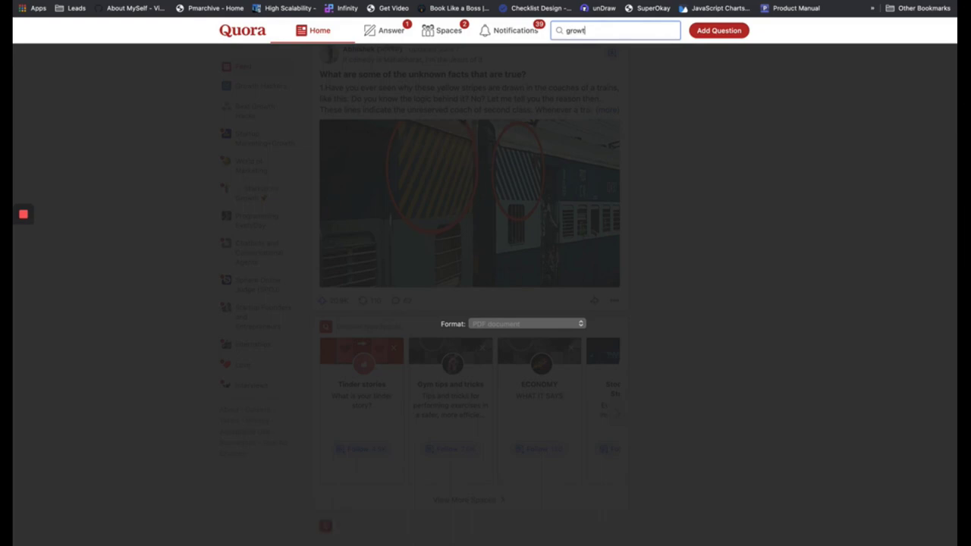
pyautogui.write('h hackers')
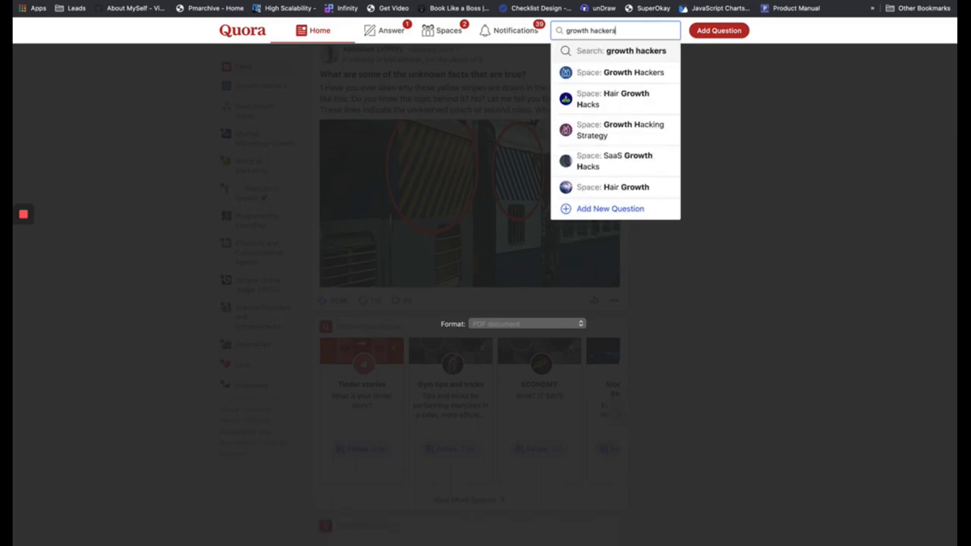
pyautogui.press('Return')
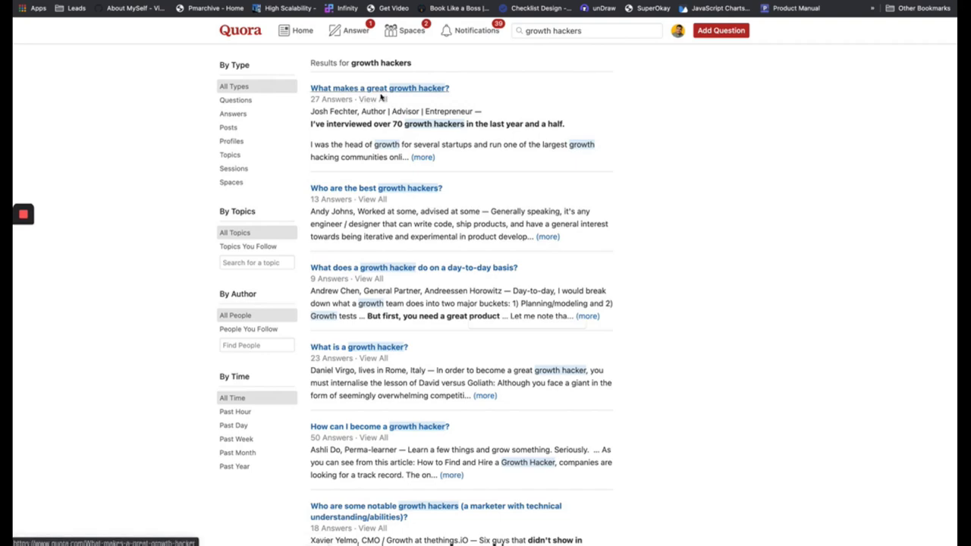
pyautogui.click(346, 118)
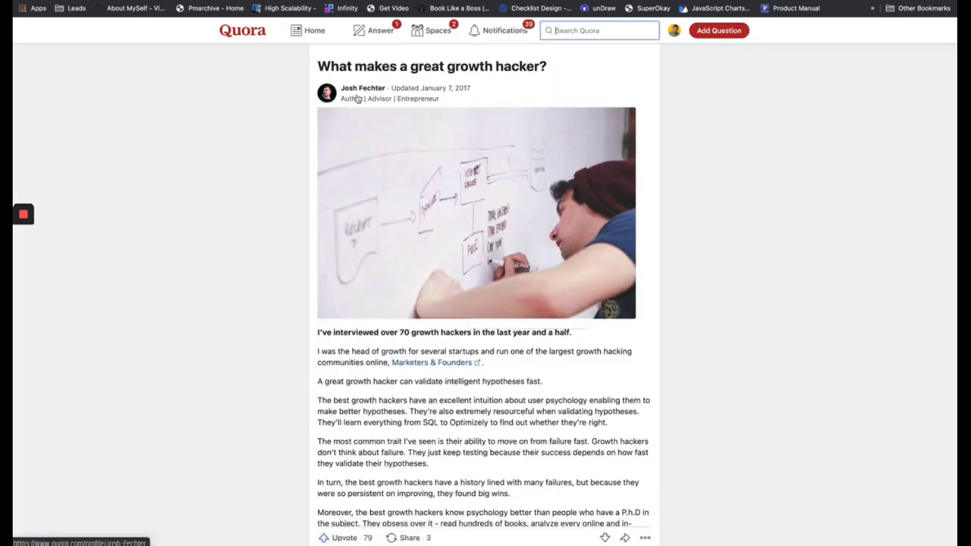
pyautogui.click(348, 91)
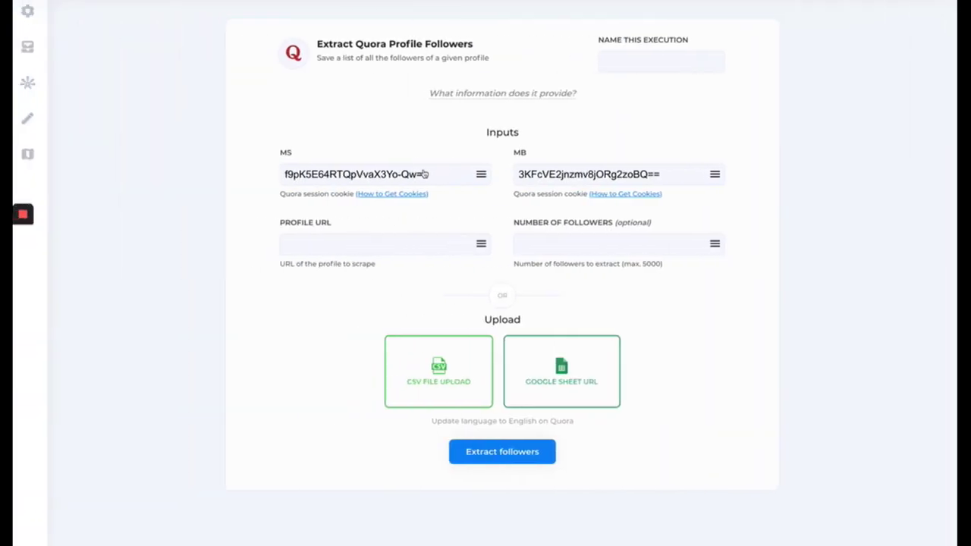
# Step: In the Extract Quora Profile Followers spice, enter the author's Quora profile URL and set the number of followers to 100
pyautogui.click(351, 251)
pyautogui.write('https://www.quora.com/profile/Josh-Fechter')
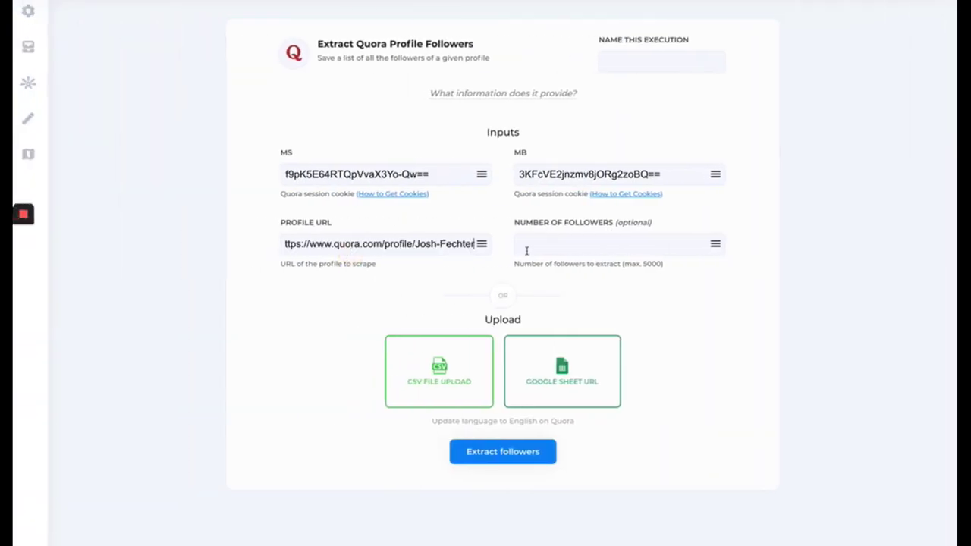
pyautogui.click(571, 243)
pyautogui.write('100')
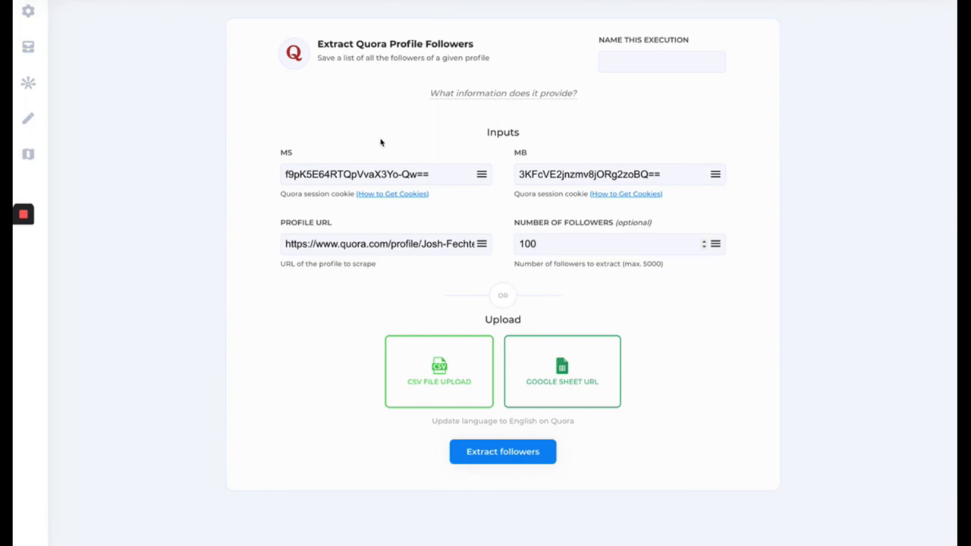
# Step: Check the Quora m-s and m-b session cookies in the browser, and start the follower extraction in TexAu
pyautogui.hotkey('ctrl', 'Right')
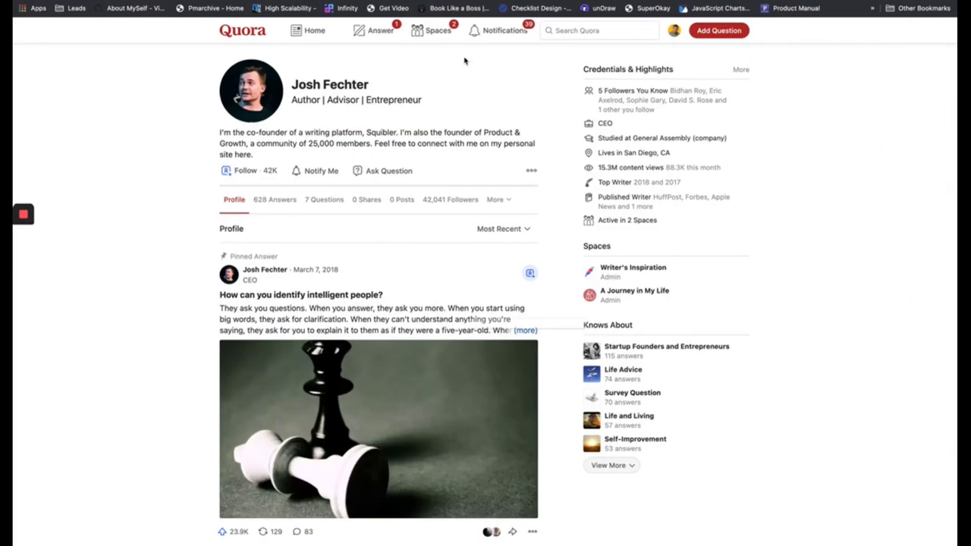
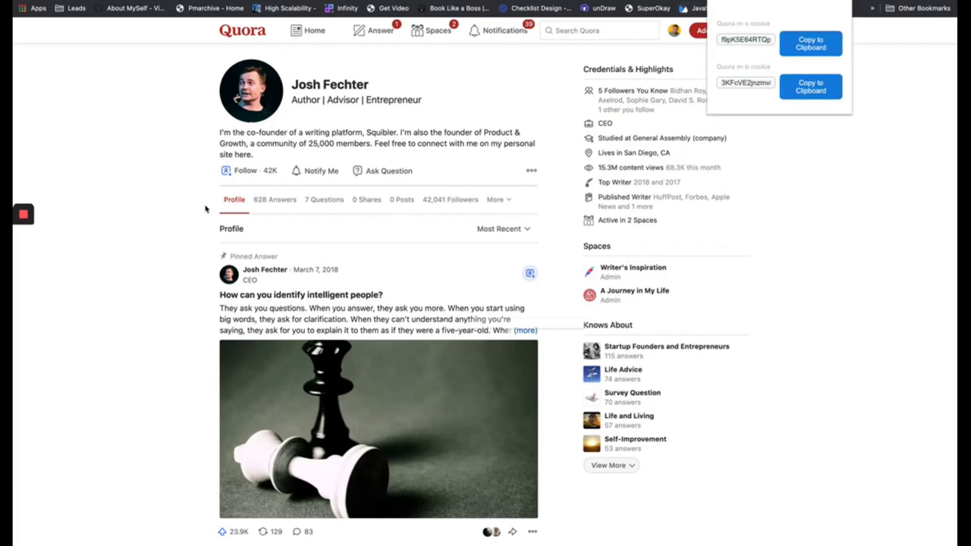
pyautogui.hotkey('ctrl', 'Left')
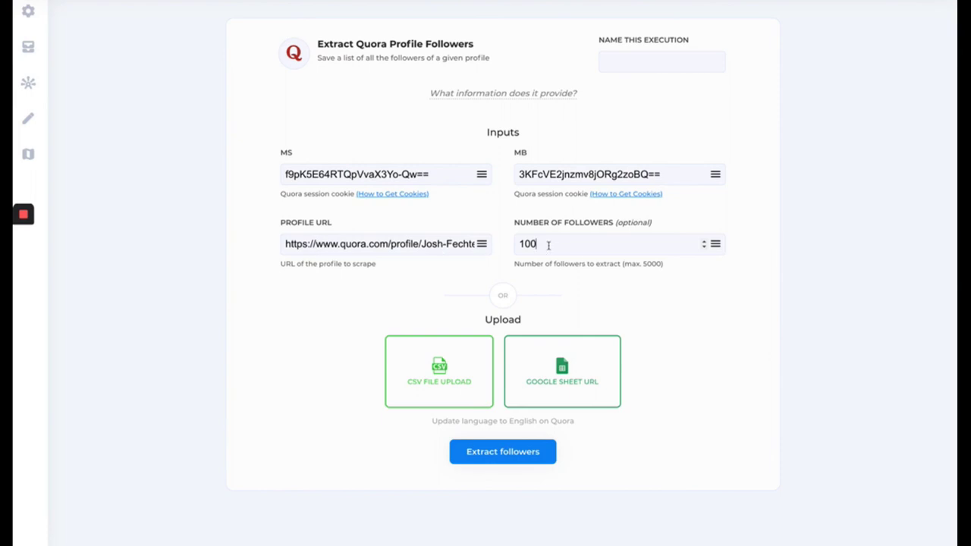
pyautogui.click(481, 462)
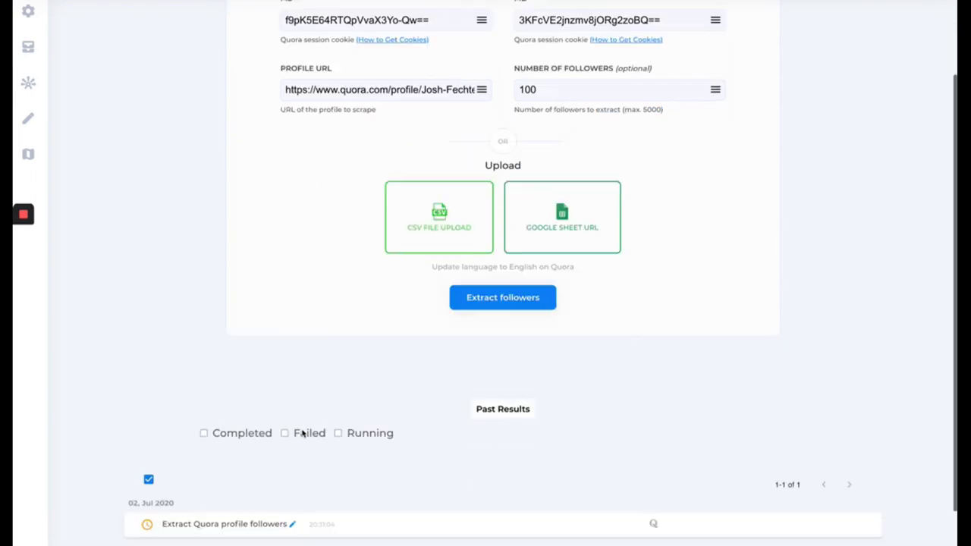
# Step: Open the results of the Extract Quora profile followers execution and show 30 rows per page
pyautogui.scroll(-1, 302, 433)
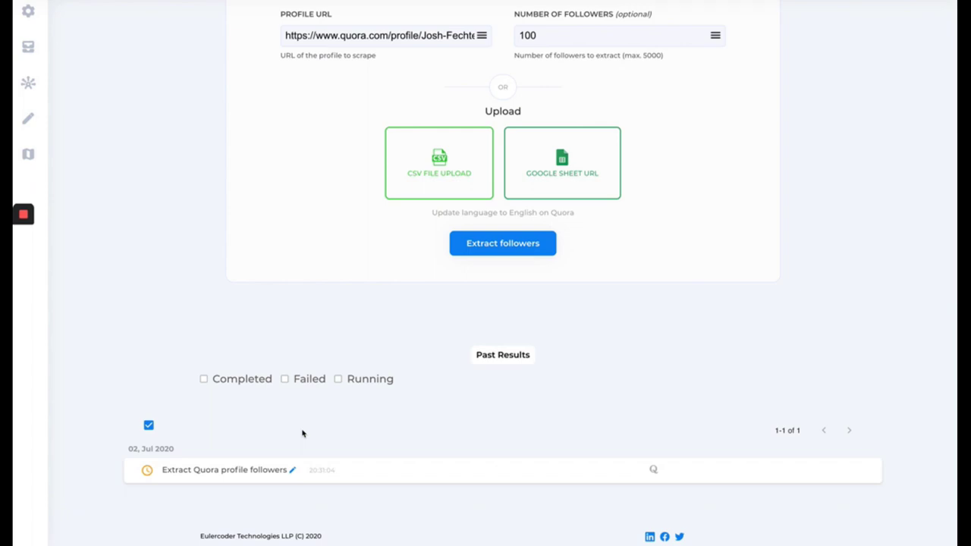
pyautogui.click(243, 470)
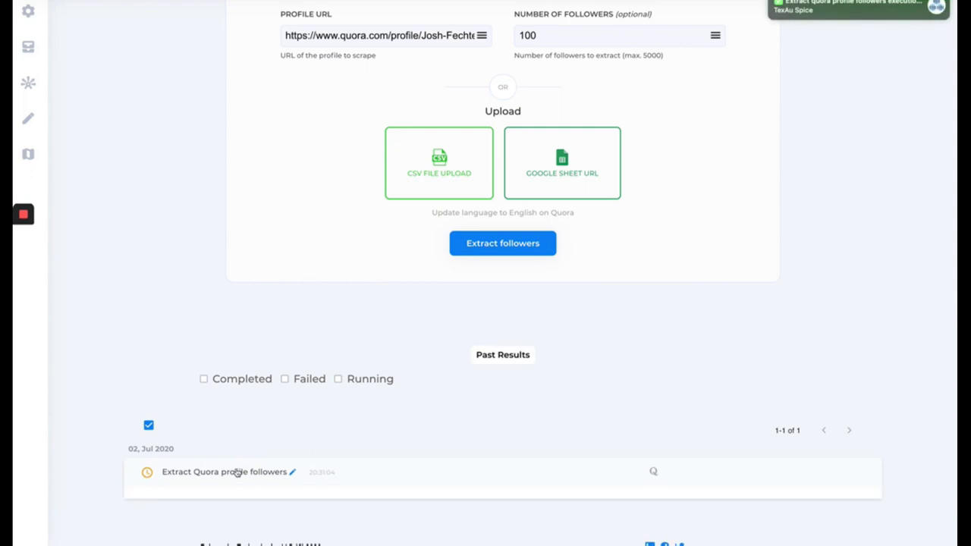
pyautogui.click(41, 50)
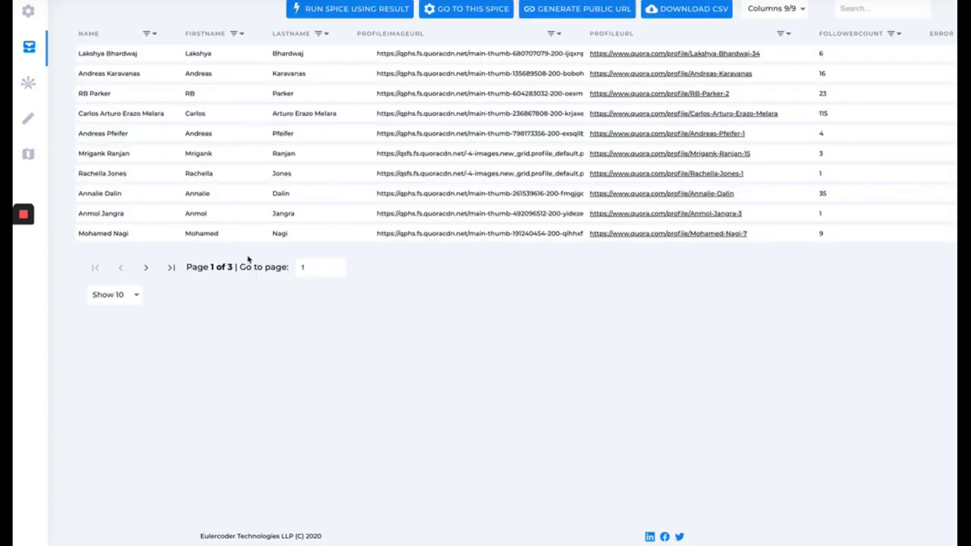
pyautogui.click(139, 294)
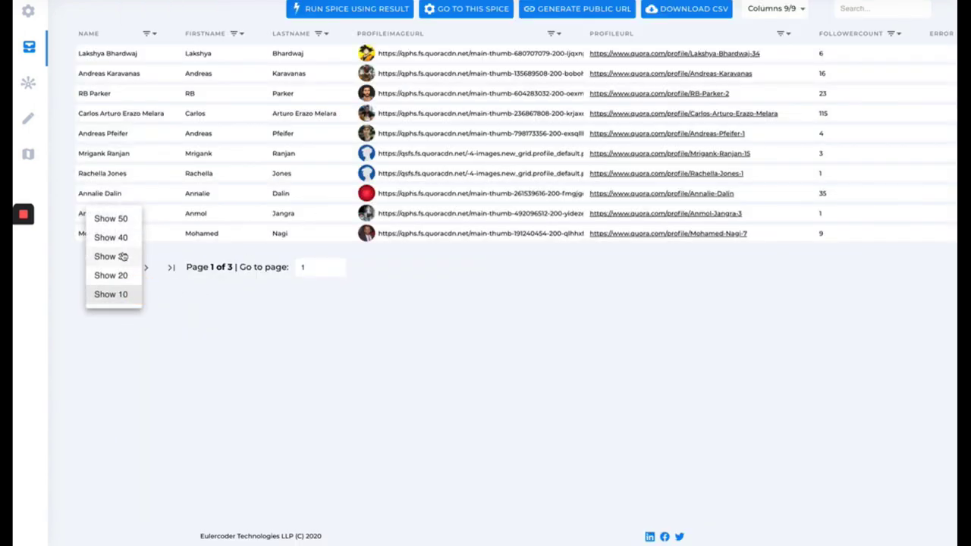
pyautogui.click(123, 256)
pyautogui.scroll(2, 245, 176)
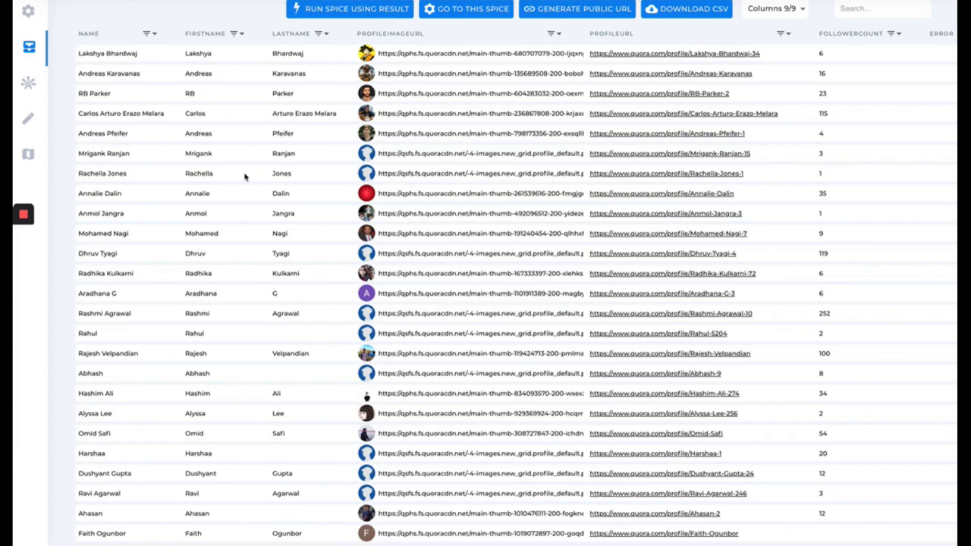
# Step: Return to the list of all spices
pyautogui.click(31, 15)
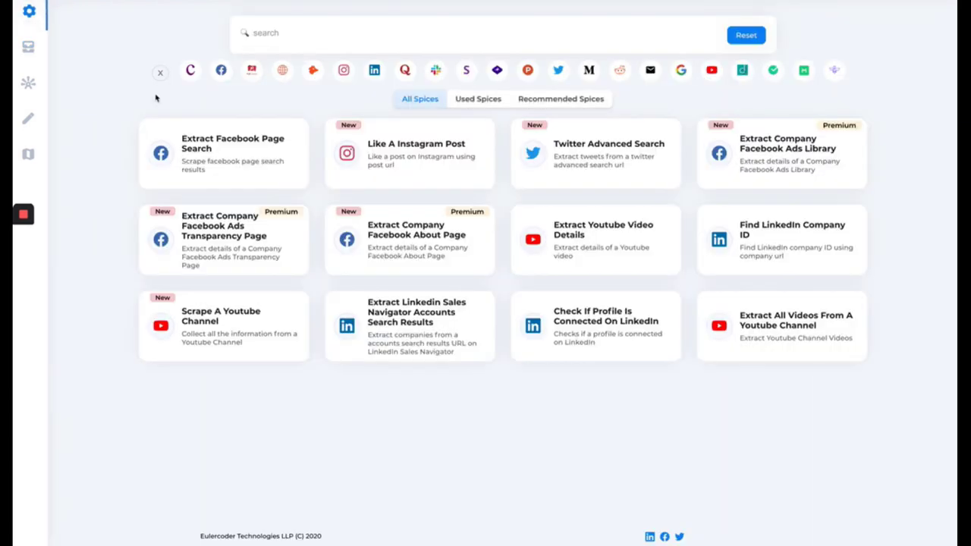